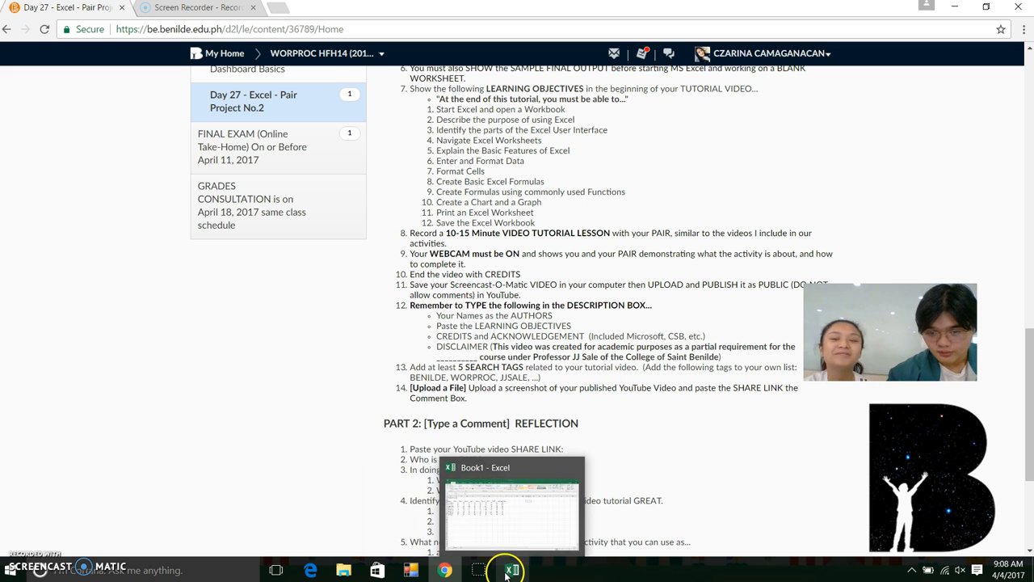
Launch Excel 2016 from the taskbar jump list to get a blank Book1 workbook
{"action": "right_click", "coordinate": [519, 569]}
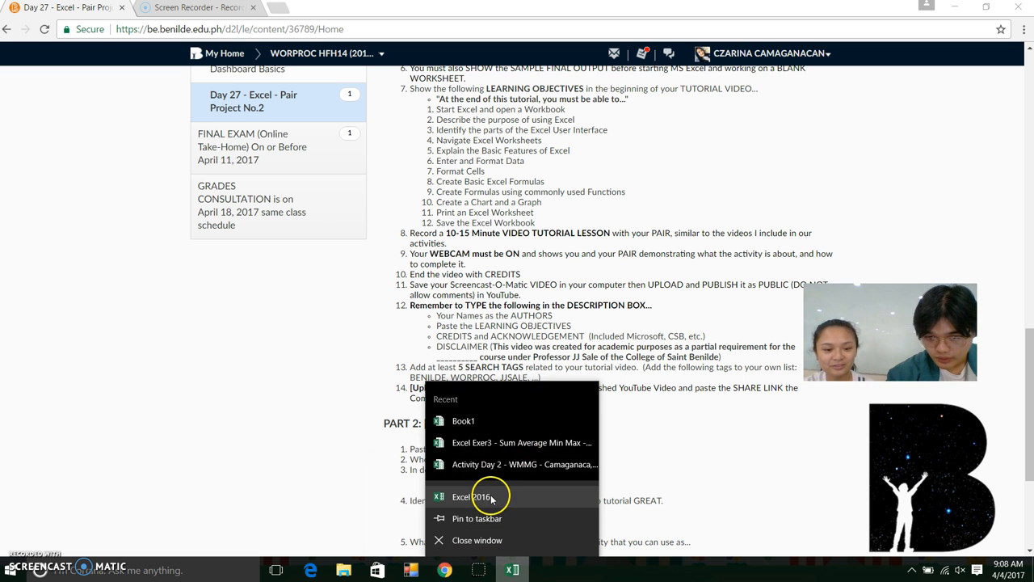
{"action": "left_click", "coordinate": [477, 497]}
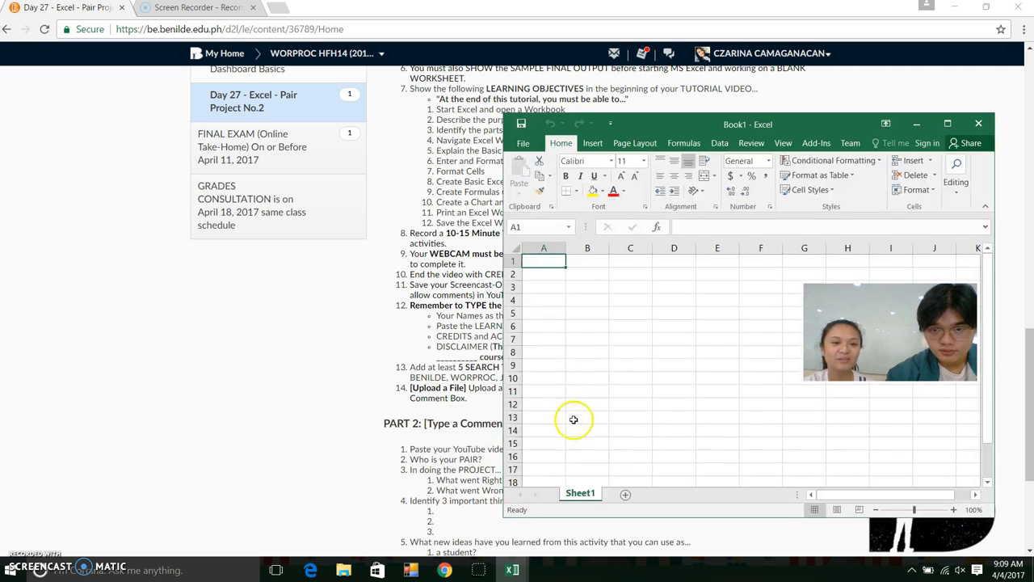
Maximize the Book1 window, then dismiss the Quick Access Toolbar customization menu unchanged
{"action": "left_click", "coordinate": [947, 124]}
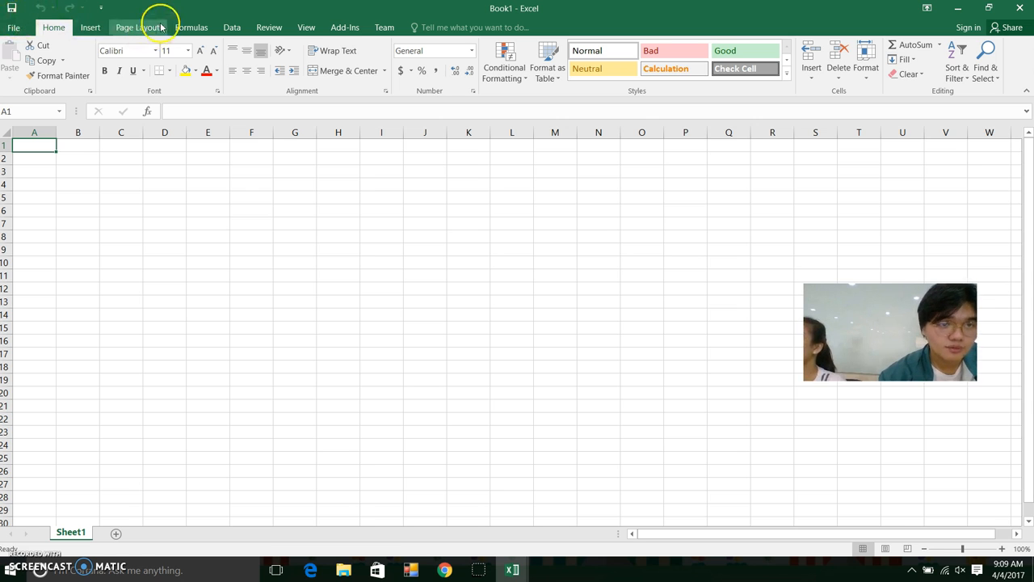
{"action": "left_click", "coordinate": [102, 8]}
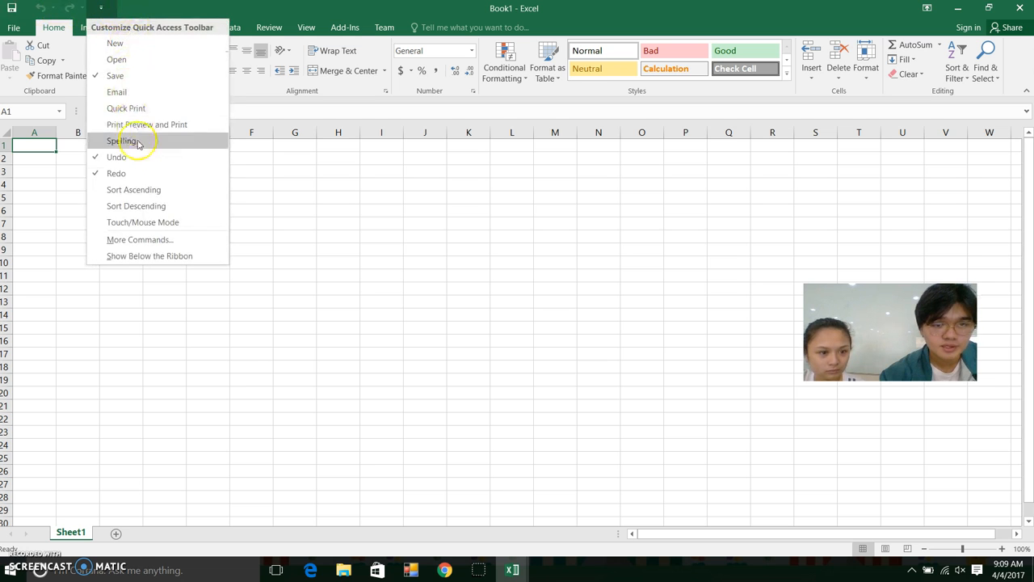
{"action": "left_click", "coordinate": [104, 9]}
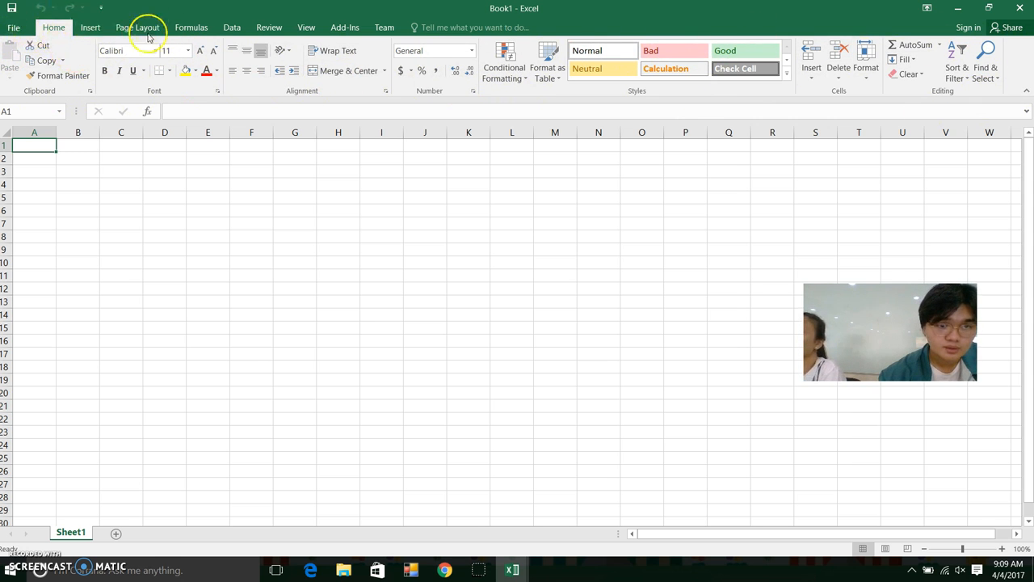
{"action": "left_click", "coordinate": [78, 133]}
{"action": "left_click", "coordinate": [41, 133]}
{"action": "left_click", "coordinate": [81, 133]}
{"action": "left_click", "coordinate": [123, 132]}
{"action": "left_click", "coordinate": [79, 133]}
{"action": "left_click", "coordinate": [36, 133]}
{"action": "left_click", "coordinate": [5, 158]}
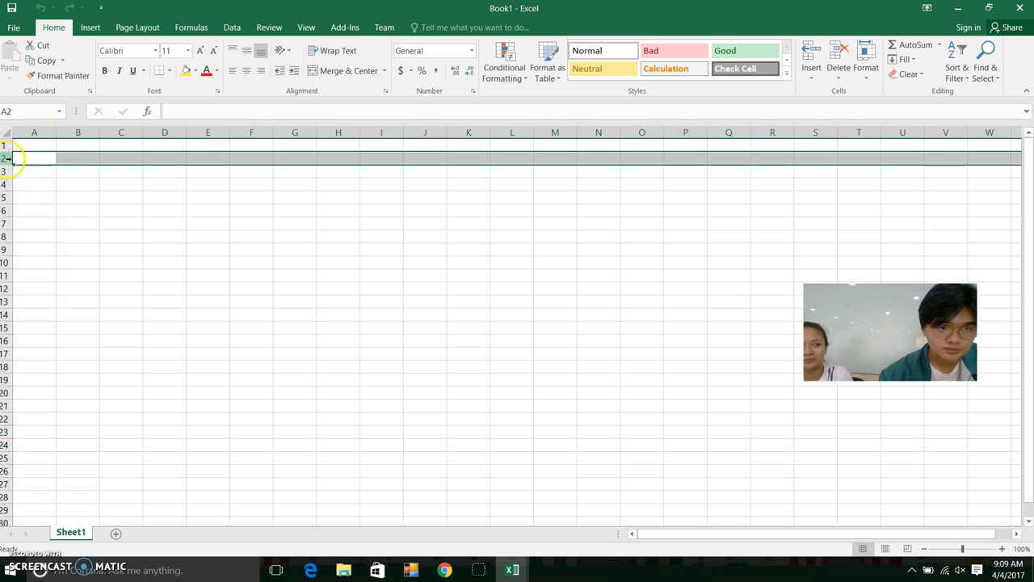
{"action": "left_click", "coordinate": [5, 145]}
{"action": "left_click", "coordinate": [4, 171]}
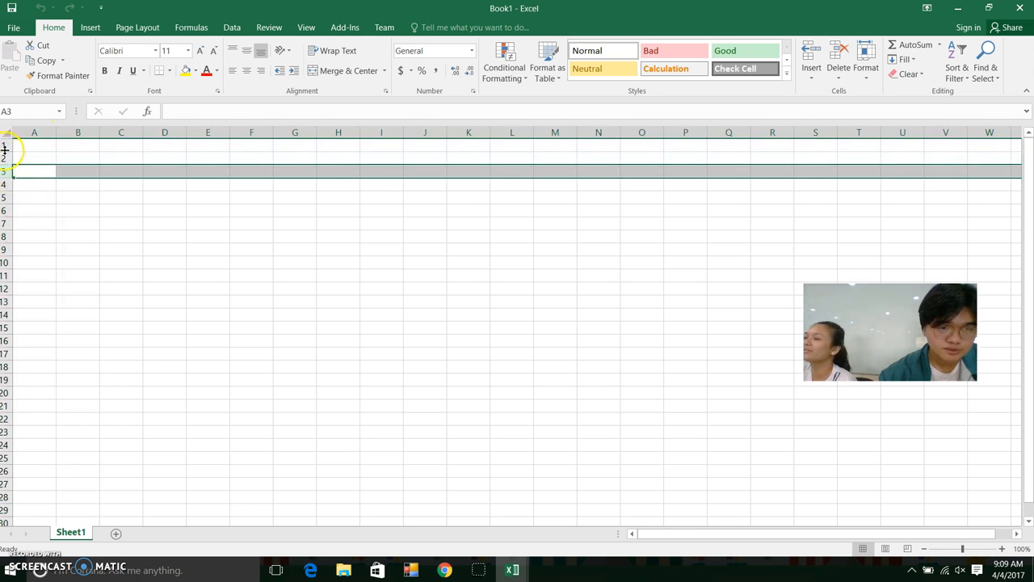
{"action": "left_click", "coordinate": [8, 158]}
{"action": "left_click", "coordinate": [81, 135]}
{"action": "left_click", "coordinate": [37, 133]}
{"action": "left_click", "coordinate": [110, 143]}
{"action": "left_click", "coordinate": [83, 134]}
{"action": "left_click", "coordinate": [47, 149]}
{"action": "left_click", "coordinate": [88, 205]}
{"action": "left_click", "coordinate": [71, 148]}
{"action": "left_click", "coordinate": [37, 148]}
{"action": "left_click", "coordinate": [36, 197]}
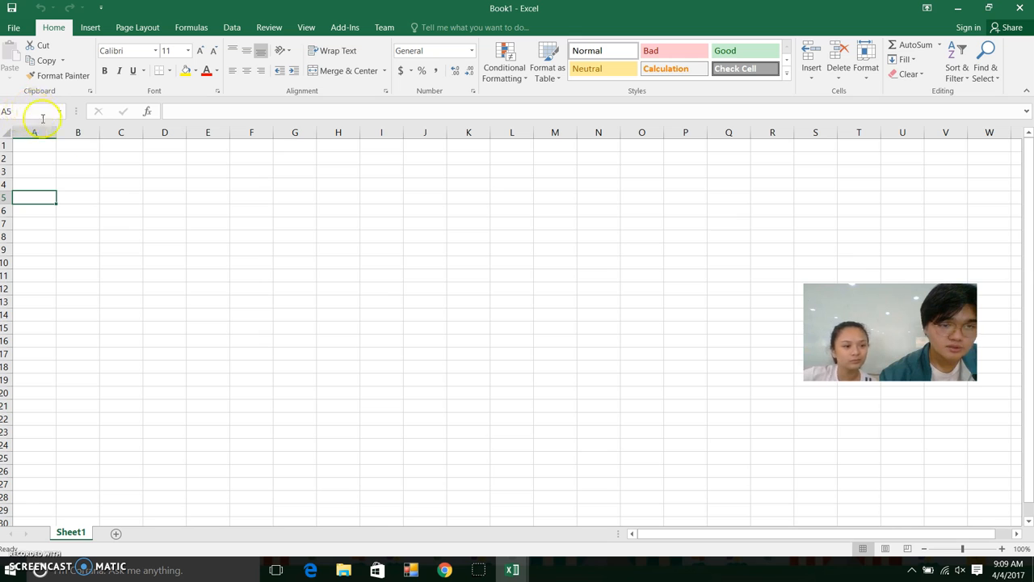
{"action": "left_click", "coordinate": [202, 185]}
{"action": "left_click", "coordinate": [165, 170]}
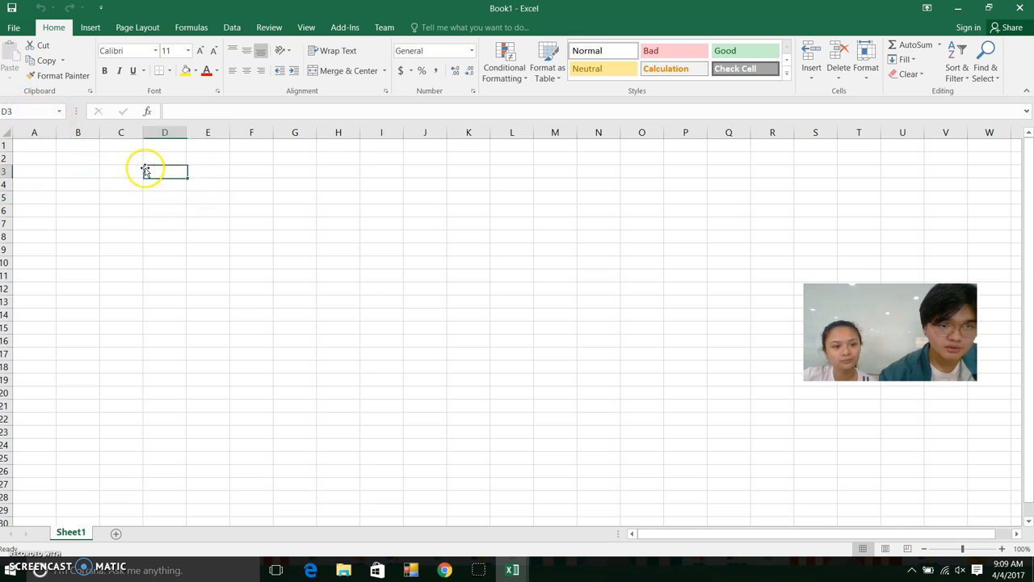
{"action": "left_click", "coordinate": [89, 148]}
{"action": "left_click", "coordinate": [65, 171]}
{"action": "left_click", "coordinate": [85, 263]}
{"action": "left_click", "coordinate": [208, 249]}
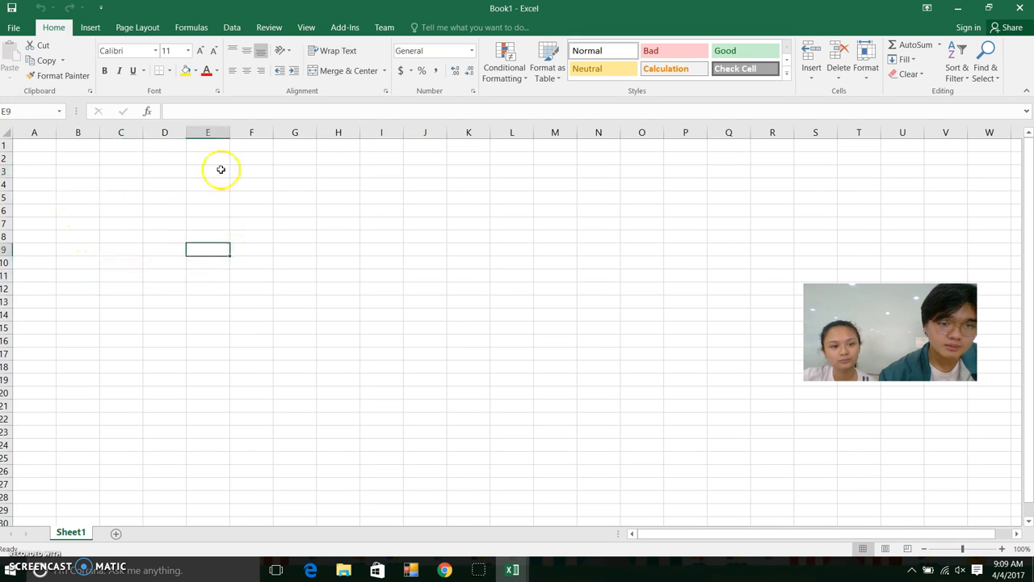
{"action": "left_click", "coordinate": [159, 171]}
{"action": "left_click", "coordinate": [162, 247]}
{"action": "left_click", "coordinate": [123, 300]}
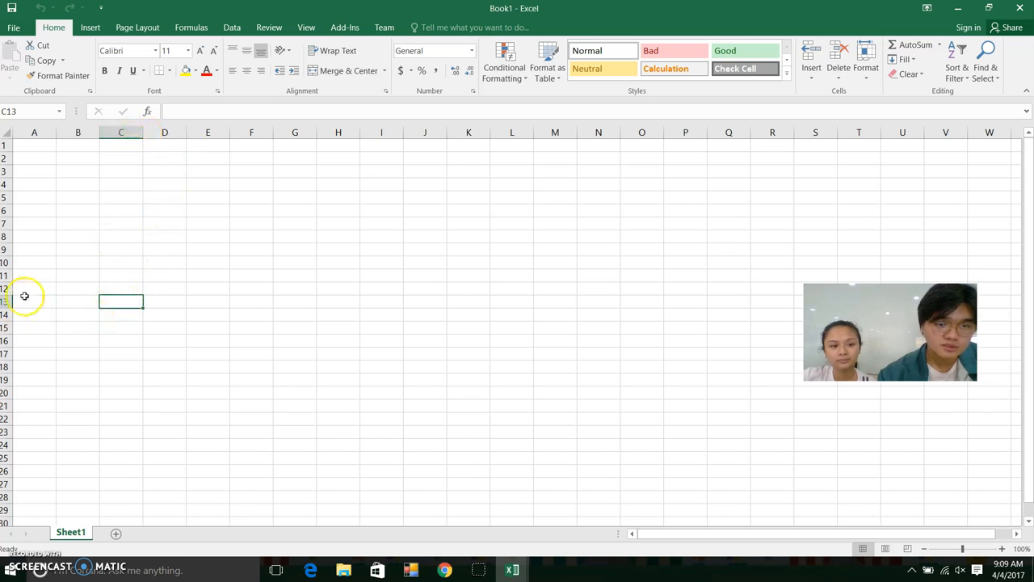
{"action": "left_click", "coordinate": [206, 182]}
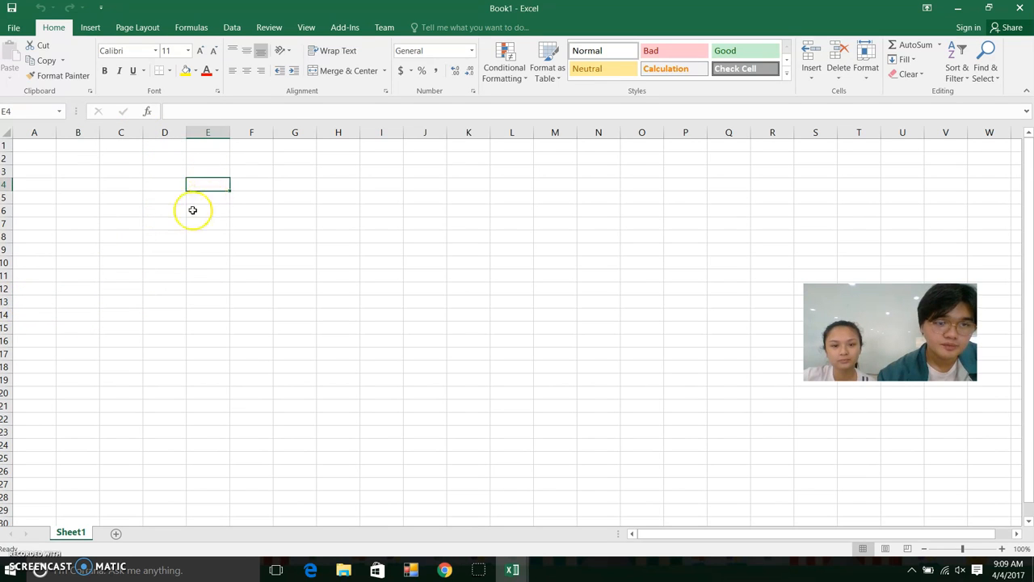
{"action": "left_click", "coordinate": [50, 185]}
{"action": "left_click", "coordinate": [47, 161]}
{"action": "left_click", "coordinate": [136, 174]}
{"action": "left_click", "coordinate": [146, 299]}
{"action": "left_click", "coordinate": [80, 213]}
{"action": "left_click", "coordinate": [155, 186]}
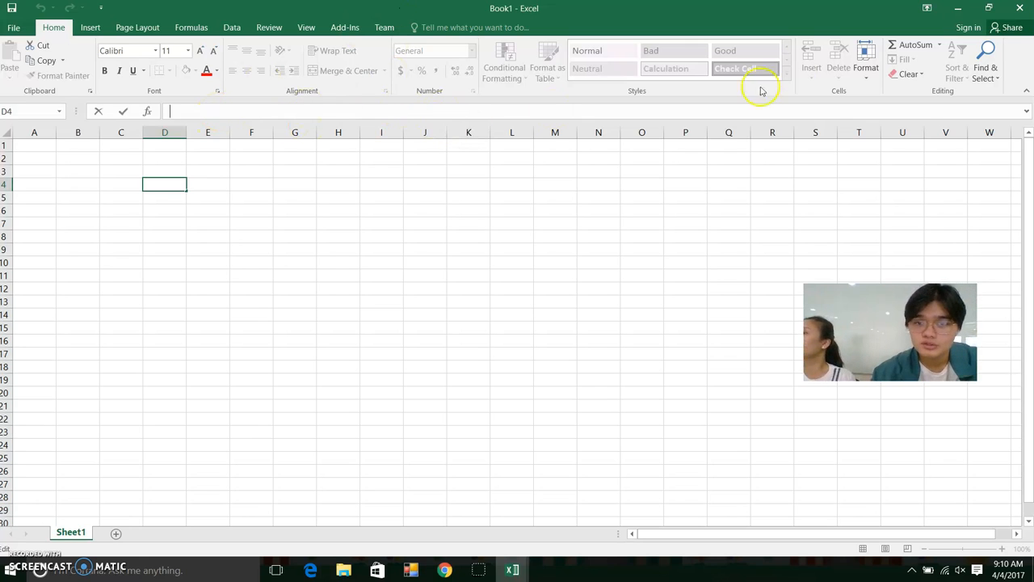
{"action": "left_click", "coordinate": [940, 51]}
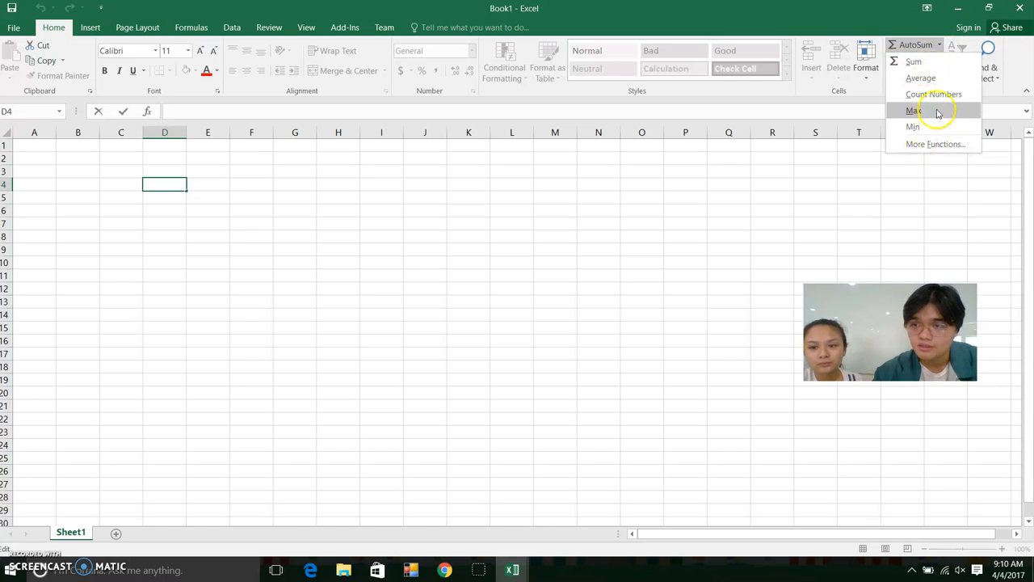
{"action": "left_click", "coordinate": [942, 51]}
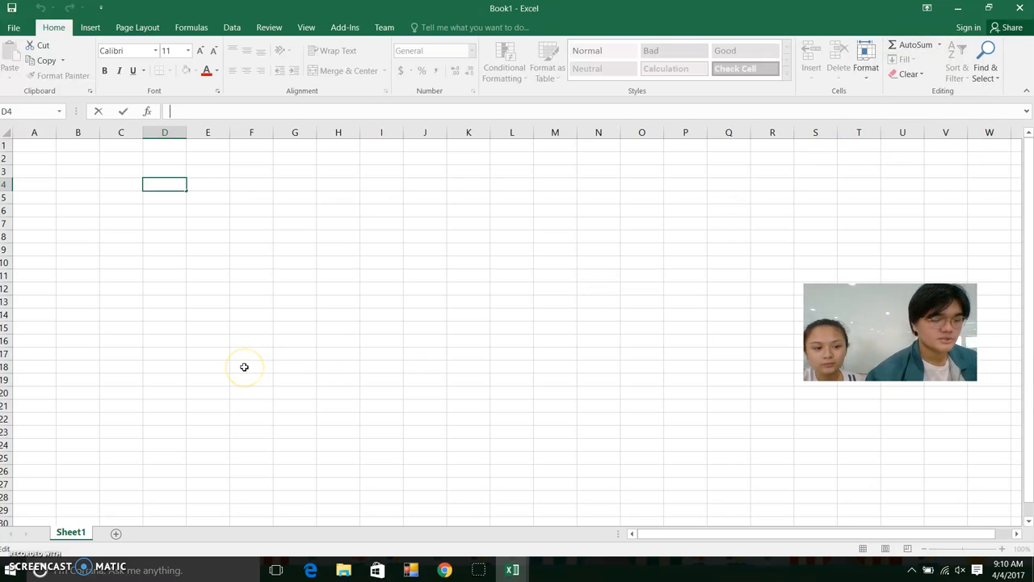
{"action": "mouse_move", "coordinate": [1028, 277]}
{"action": "left_mouse_down"}
{"action": "mouse_move", "coordinate": [1027, 291]}
{"action": "mouse_move", "coordinate": [1027, 279]}
{"action": "left_mouse_up"}
{"action": "left_click_drag", "start_coordinate": [938, 534], "coordinate": [974, 524]}
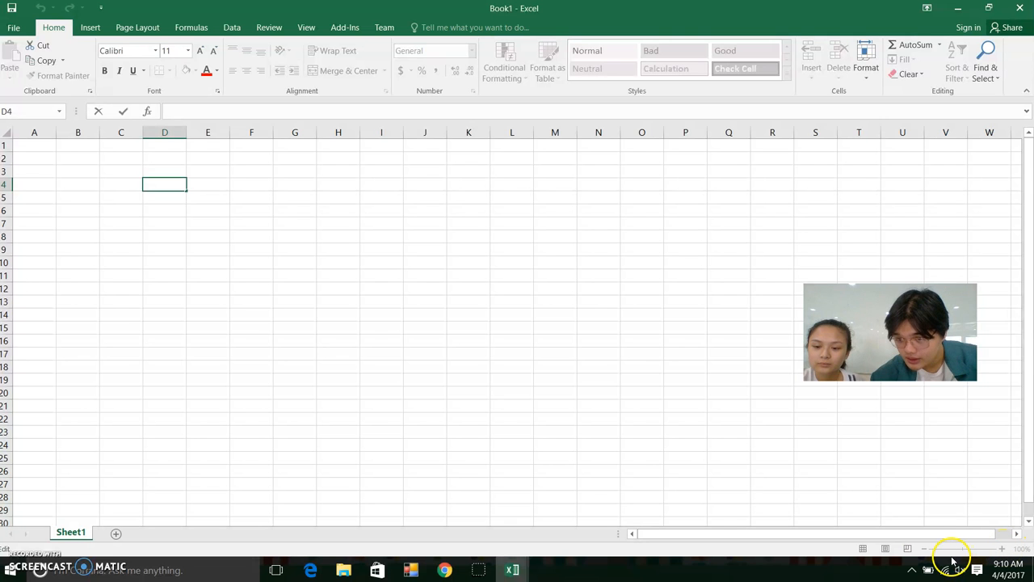
{"action": "left_click", "coordinate": [918, 521]}
{"action": "left_click", "coordinate": [926, 549]}
{"action": "left_click", "coordinate": [925, 548]}
{"action": "left_click", "coordinate": [924, 548]}
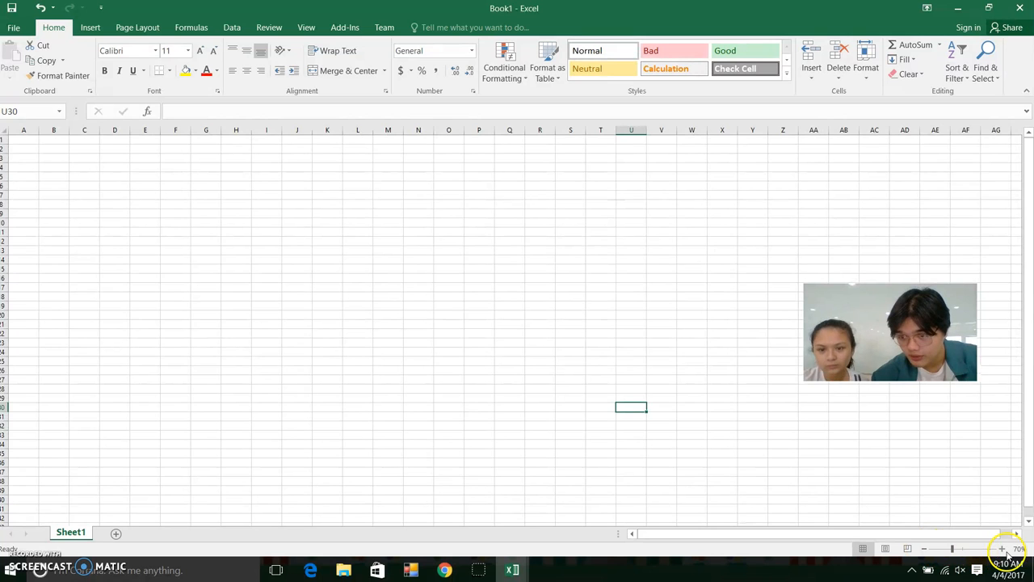
{"action": "left_click", "coordinate": [1003, 549]}
{"action": "left_click", "coordinate": [1002, 549]}
{"action": "left_click", "coordinate": [1002, 548]}
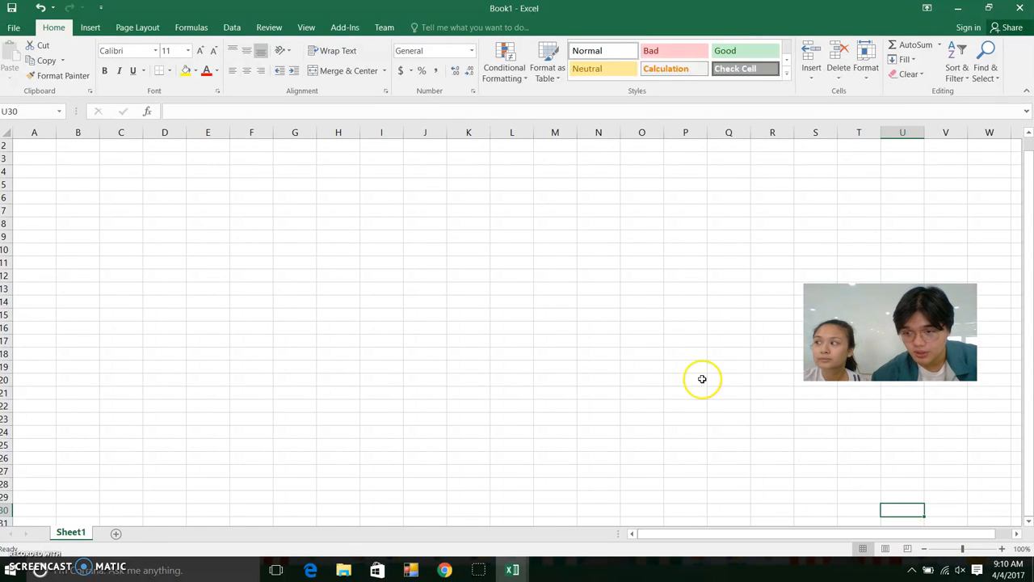
{"action": "left_click", "coordinate": [887, 551]}
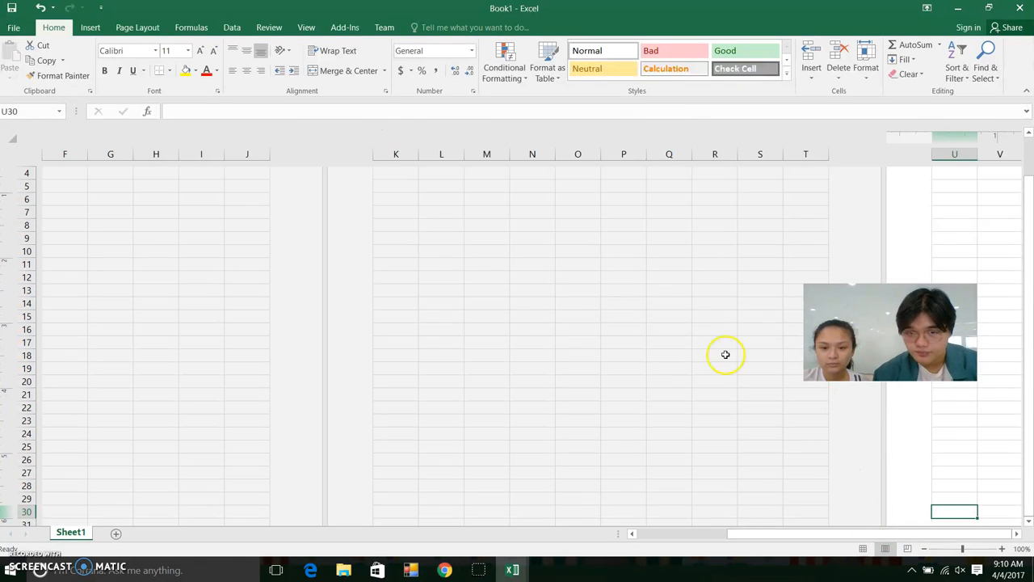
{"action": "left_click_drag", "start_coordinate": [768, 536], "coordinate": [662, 529]}
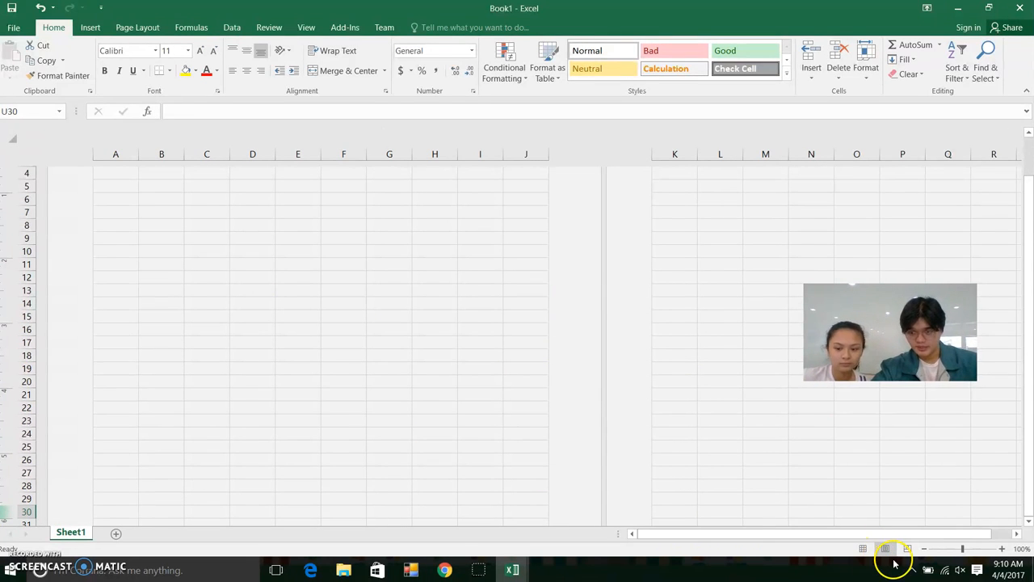
{"action": "scroll", "coordinate": [683, 434], "scroll_direction": "down", "scroll_amount": 3}
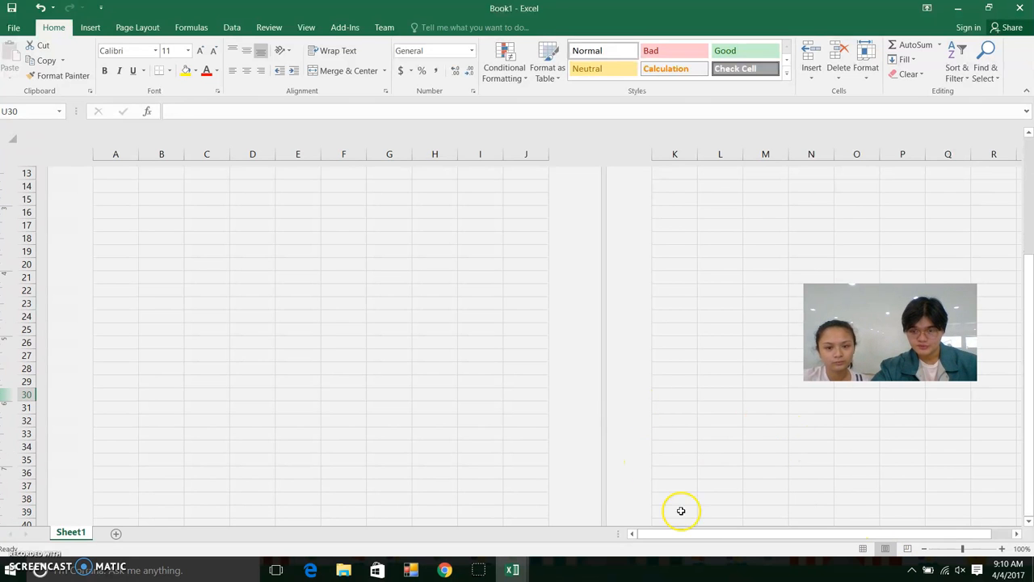
{"action": "left_click_drag", "start_coordinate": [716, 536], "coordinate": [778, 536]}
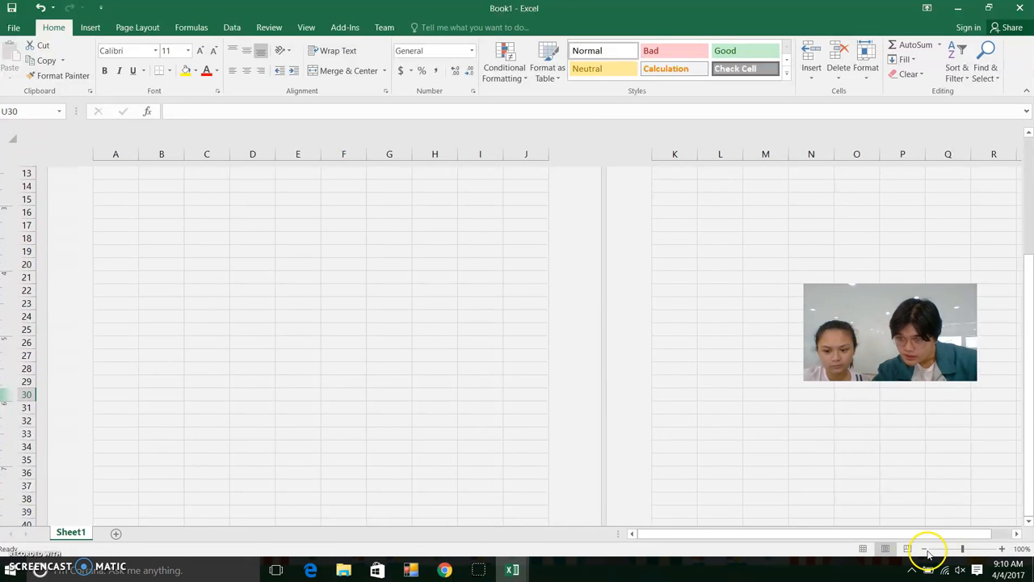
{"action": "left_click", "coordinate": [863, 549]}
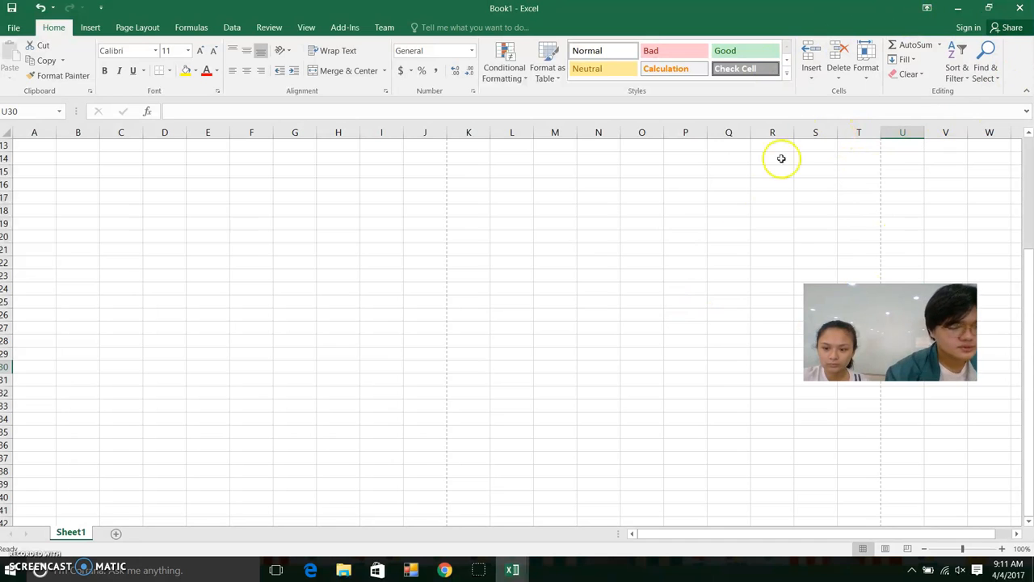
Add two new worksheets, Sheet2 and Sheet3, to the workbook
{"action": "left_click", "coordinate": [116, 535]}
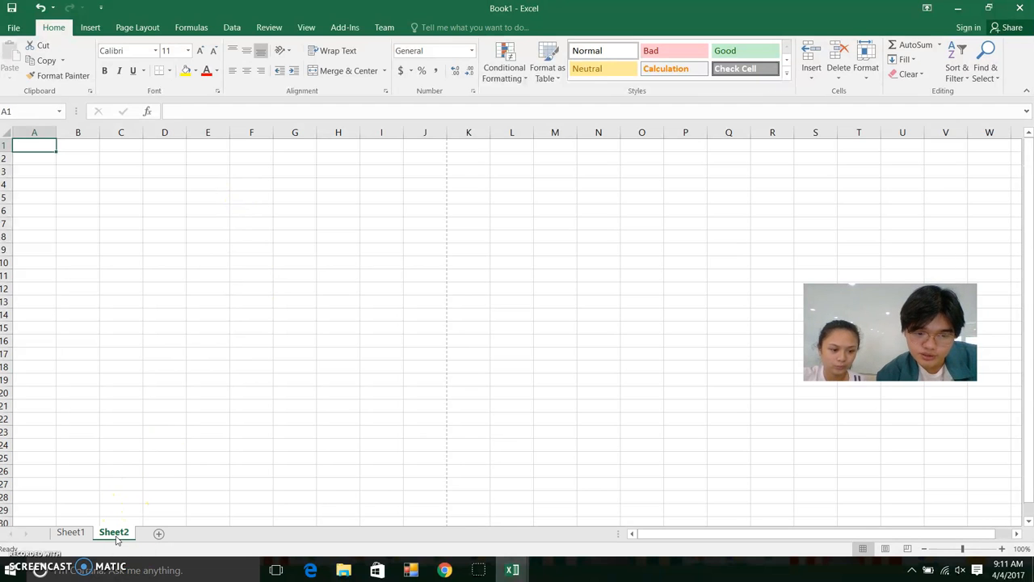
{"action": "left_click", "coordinate": [156, 534]}
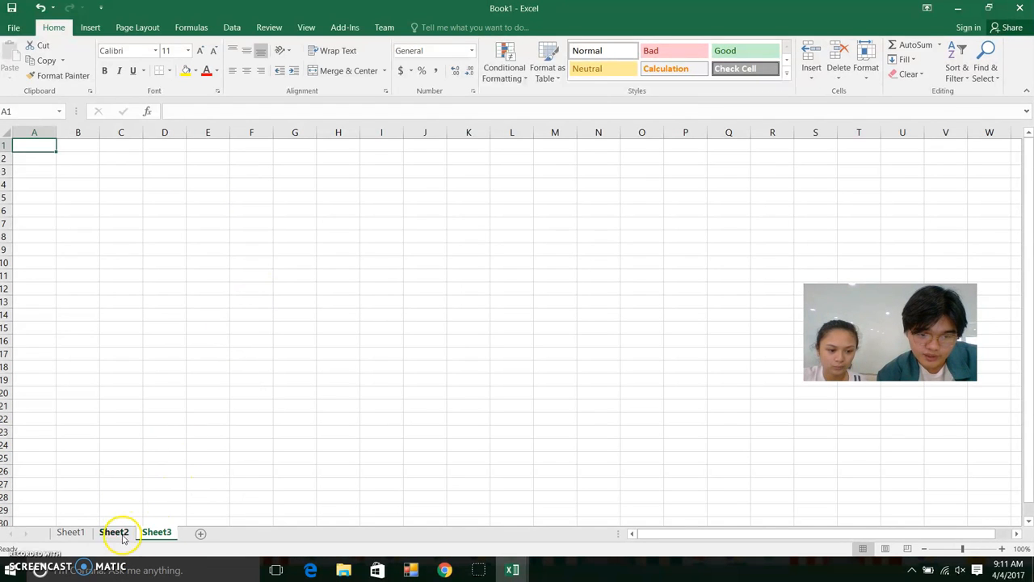
{"action": "left_click", "coordinate": [70, 531]}
{"action": "left_click", "coordinate": [156, 531]}
Cycle through the Sheet1, Sheet2 and Sheet3 tabs, ending on Sheet3
{"action": "left_click", "coordinate": [70, 532]}
{"action": "left_click", "coordinate": [114, 532]}
{"action": "left_click", "coordinate": [156, 532]}
{"action": "left_click", "coordinate": [70, 532]}
{"action": "left_click", "coordinate": [114, 531]}
{"action": "left_click", "coordinate": [71, 531]}
{"action": "left_click", "coordinate": [122, 533]}
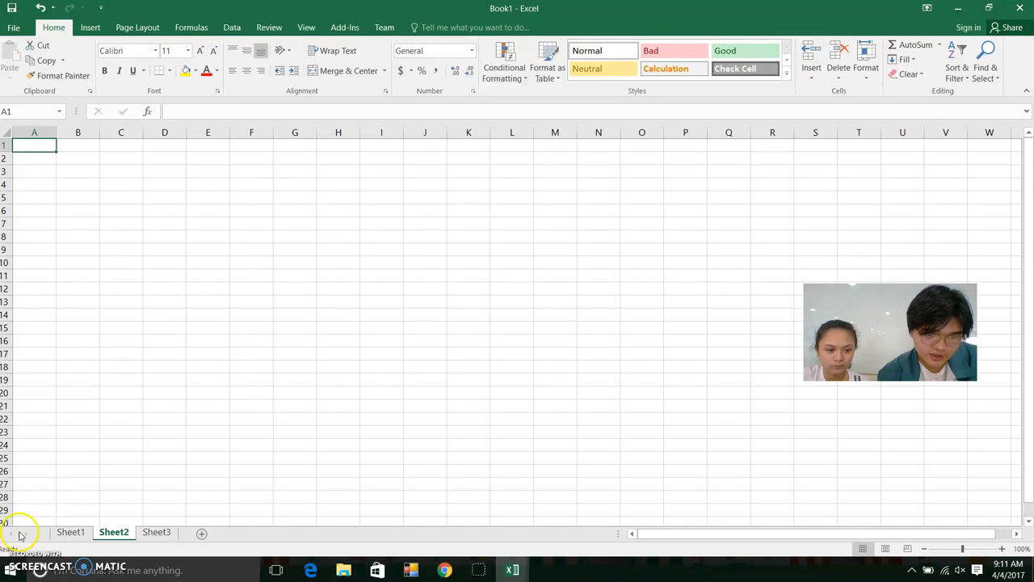
{"action": "left_click", "coordinate": [156, 532]}
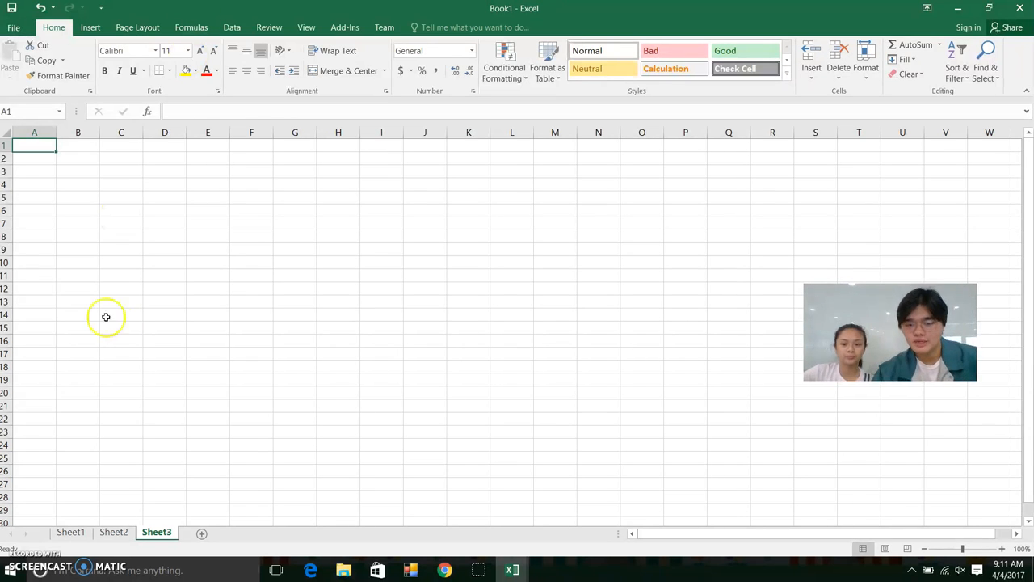
{"action": "mouse_move", "coordinate": [520, 572]}
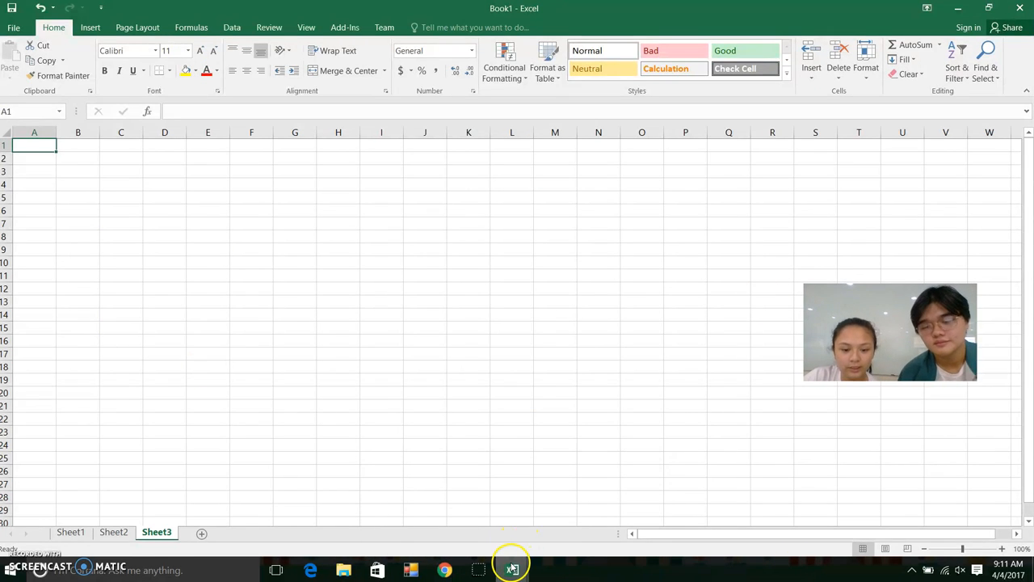
Insert a blank column before Exam 1 and head it Quiz Avg
{"action": "left_click", "coordinate": [479, 488]}
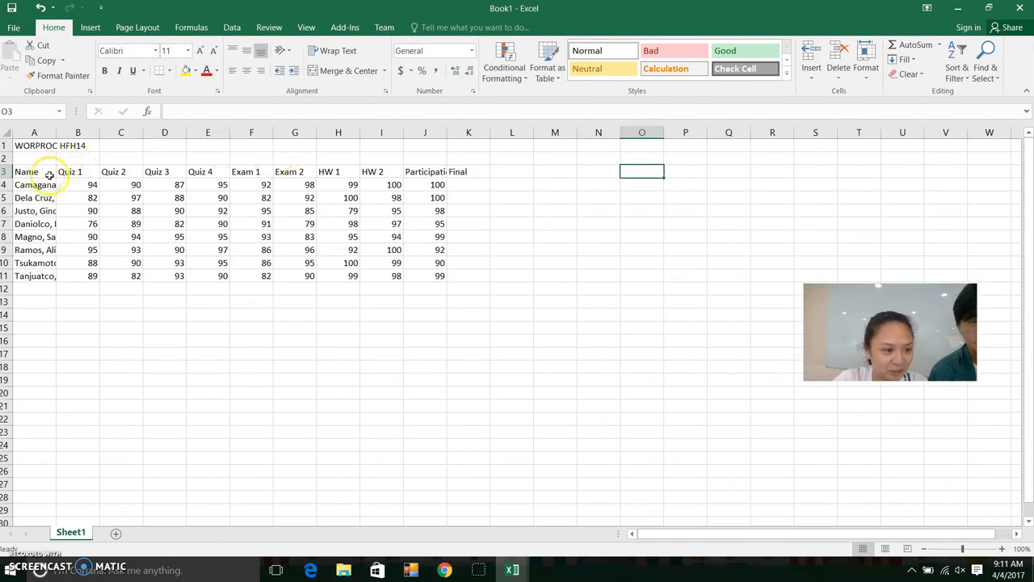
{"action": "left_click", "coordinate": [168, 132]}
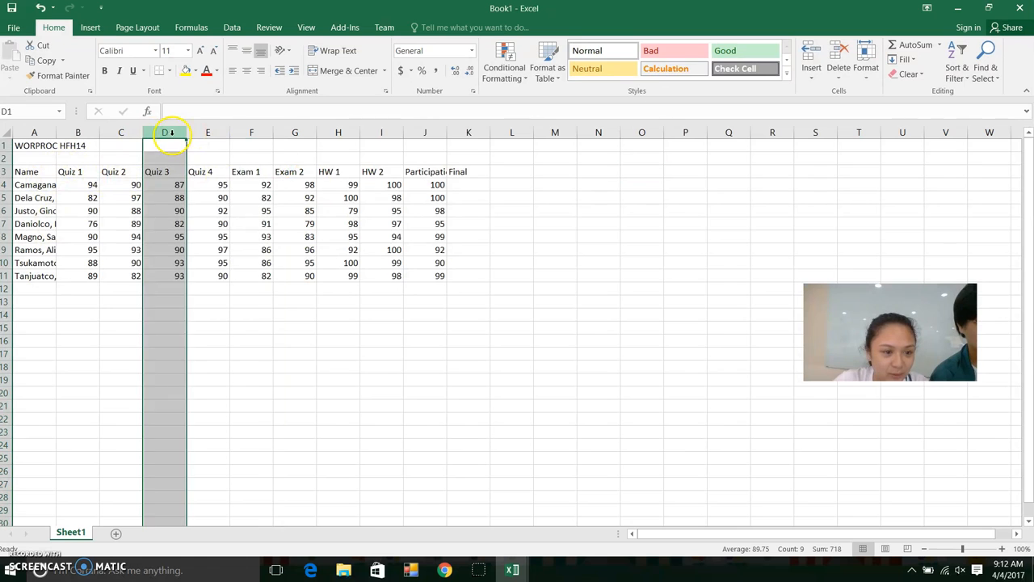
{"action": "left_click", "coordinate": [217, 133]}
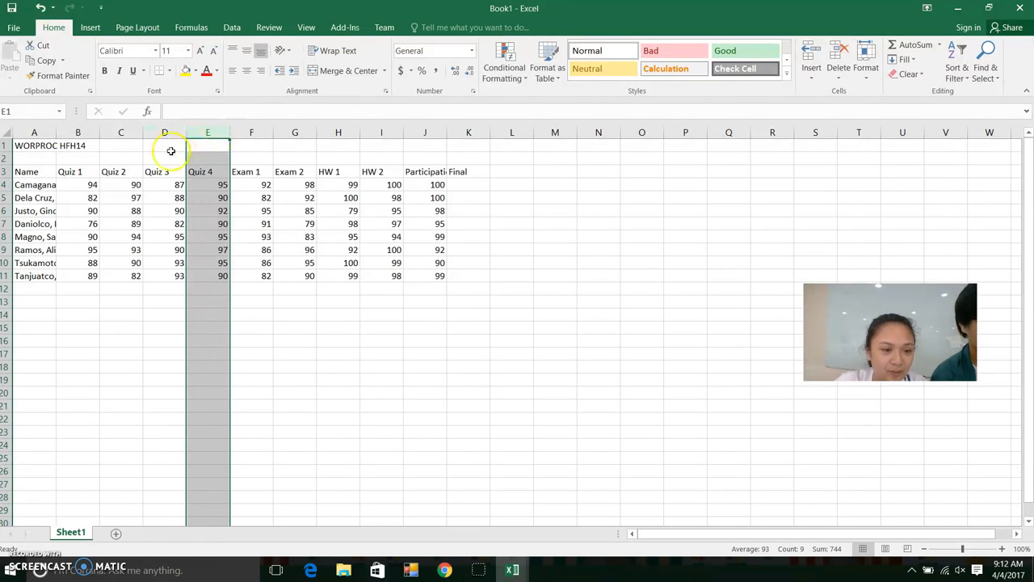
{"action": "left_click_drag", "start_coordinate": [236, 172], "coordinate": [378, 171]}
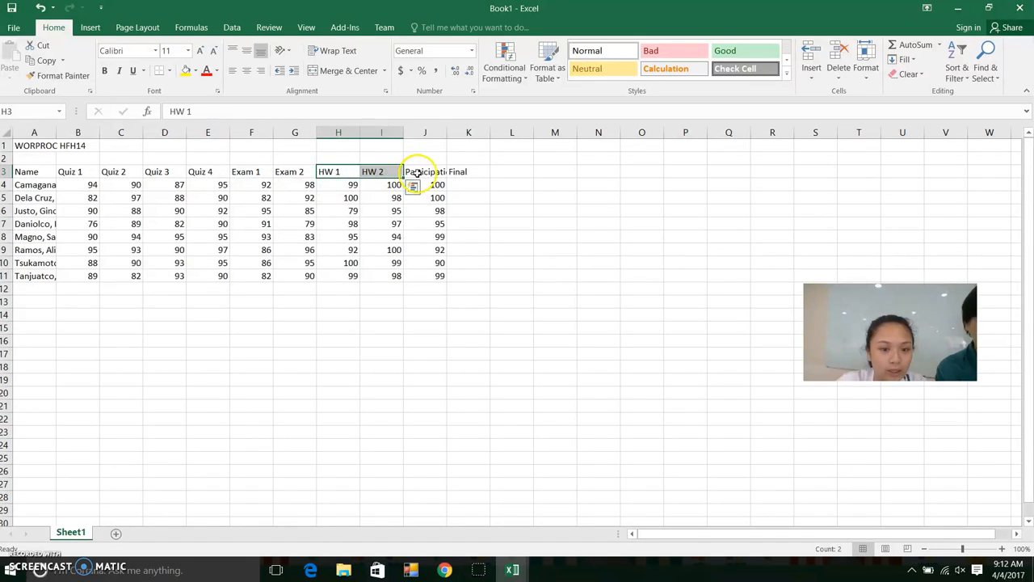
{"action": "left_click", "coordinate": [415, 173]}
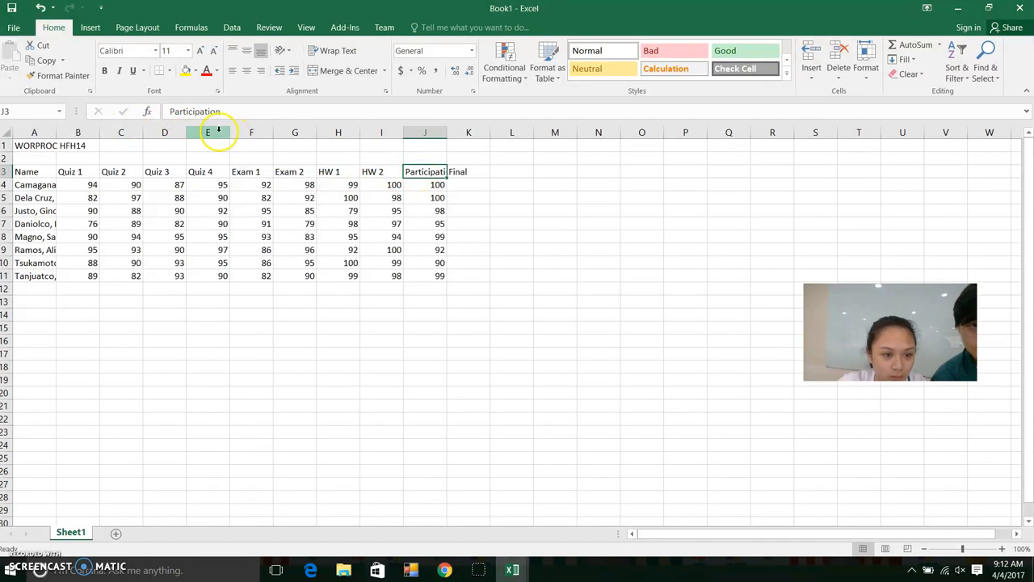
{"action": "left_click", "coordinate": [244, 133]}
{"action": "right_click", "coordinate": [244, 135]}
{"action": "left_click", "coordinate": [273, 227]}
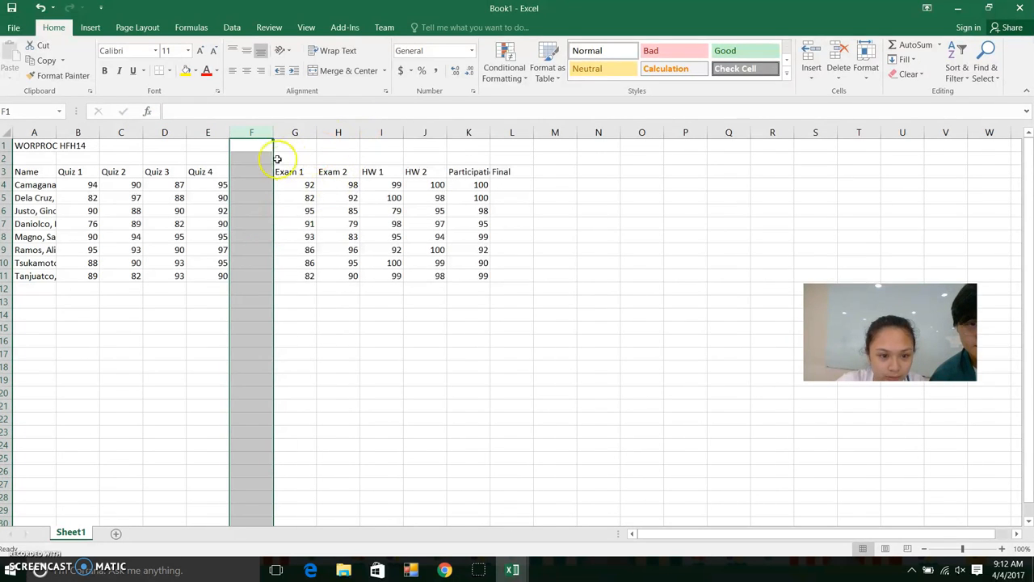
{"action": "left_click", "coordinate": [253, 170]}
{"action": "type", "text": "qui"}
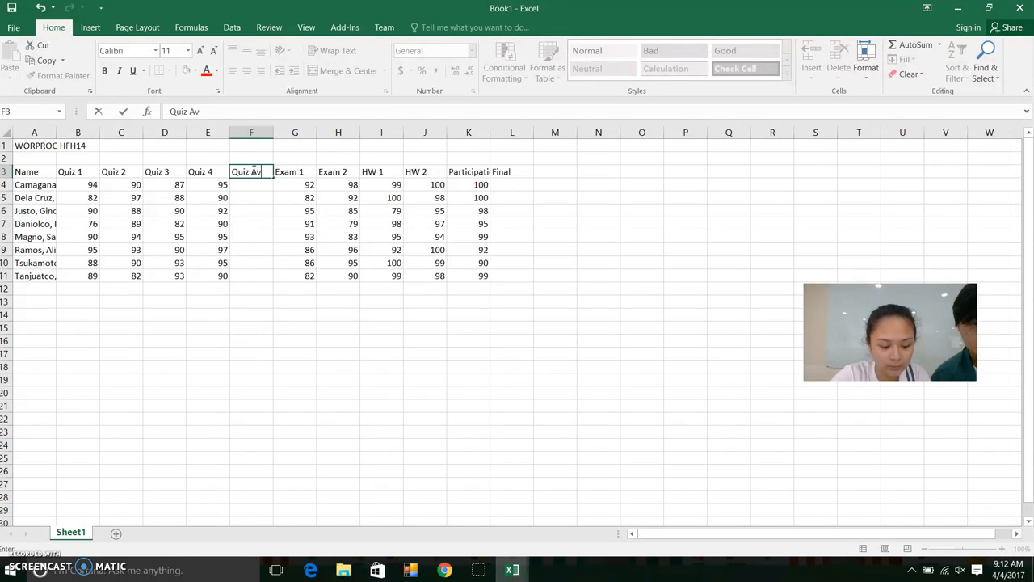
Insert a blank column before HW 1 and head it Exam Avg
{"action": "left_click", "coordinate": [373, 139]}
{"action": "right_click", "coordinate": [376, 139]}
{"action": "left_click", "coordinate": [398, 238]}
{"action": "left_click", "coordinate": [384, 170]}
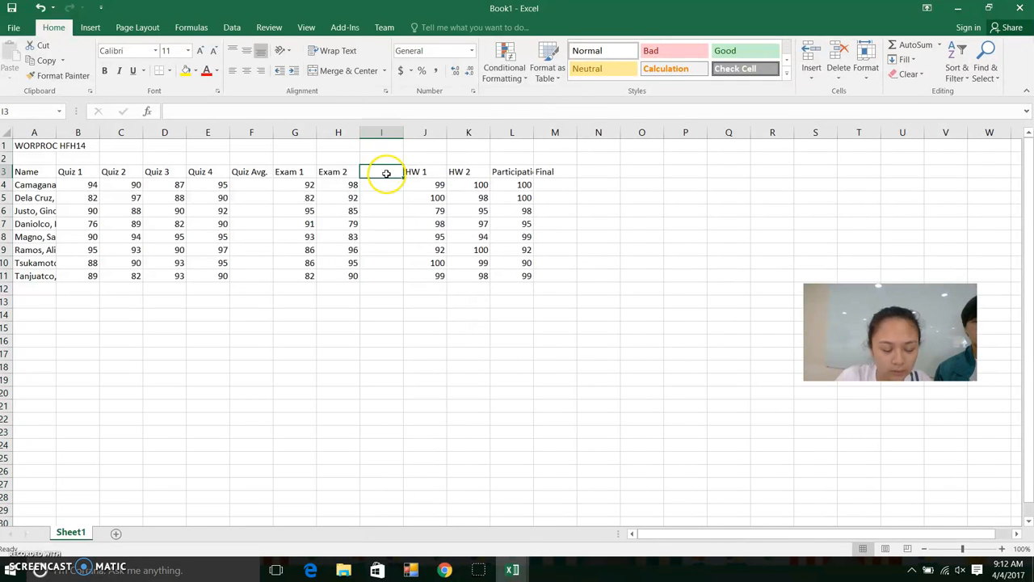
{"action": "type", "text": "Exam Avg"}
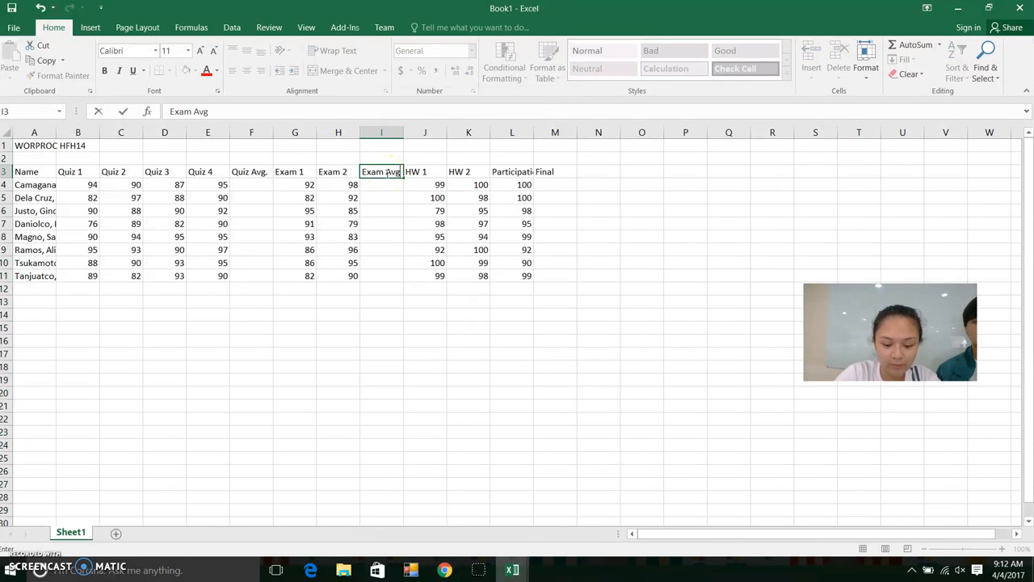
{"action": "left_click", "coordinate": [420, 179]}
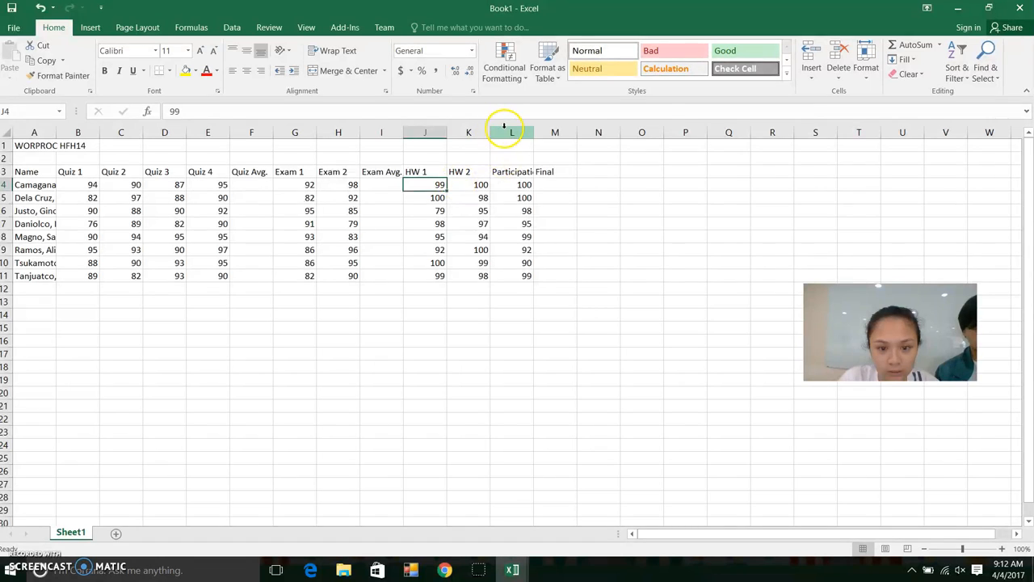
Insert a blank column before Participation and head it HW Avg
{"action": "left_click", "coordinate": [509, 133]}
{"action": "right_click", "coordinate": [509, 133]}
{"action": "left_click", "coordinate": [535, 221]}
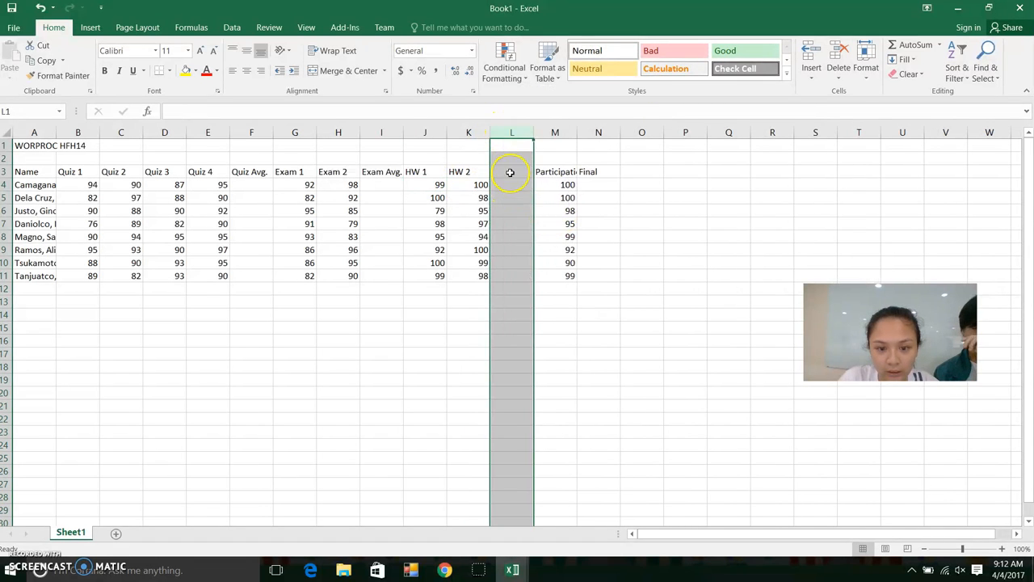
{"action": "left_click", "coordinate": [512, 173]}
{"action": "type", "text": "HW"}
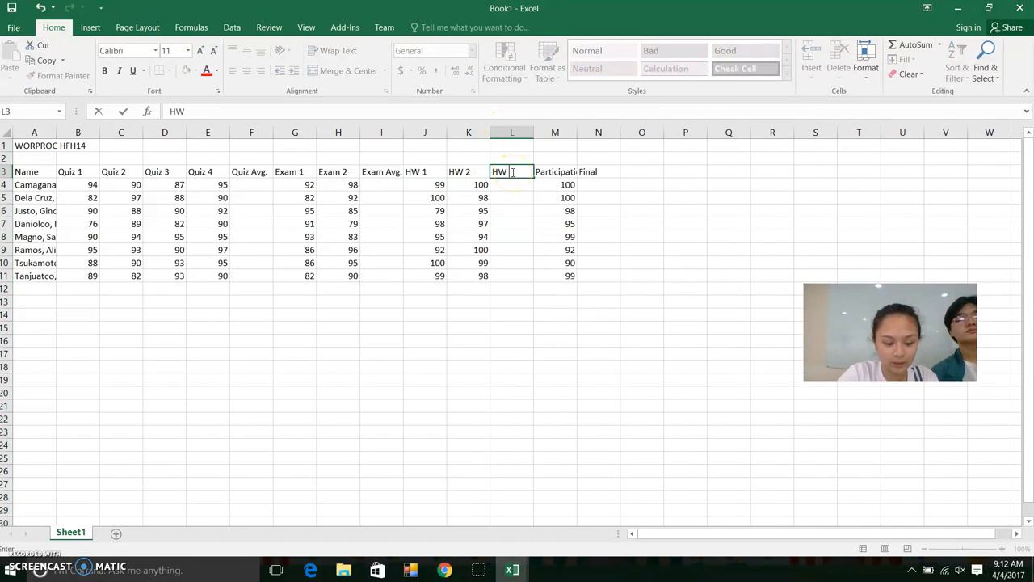
{"action": "type", "text": " Avg."}
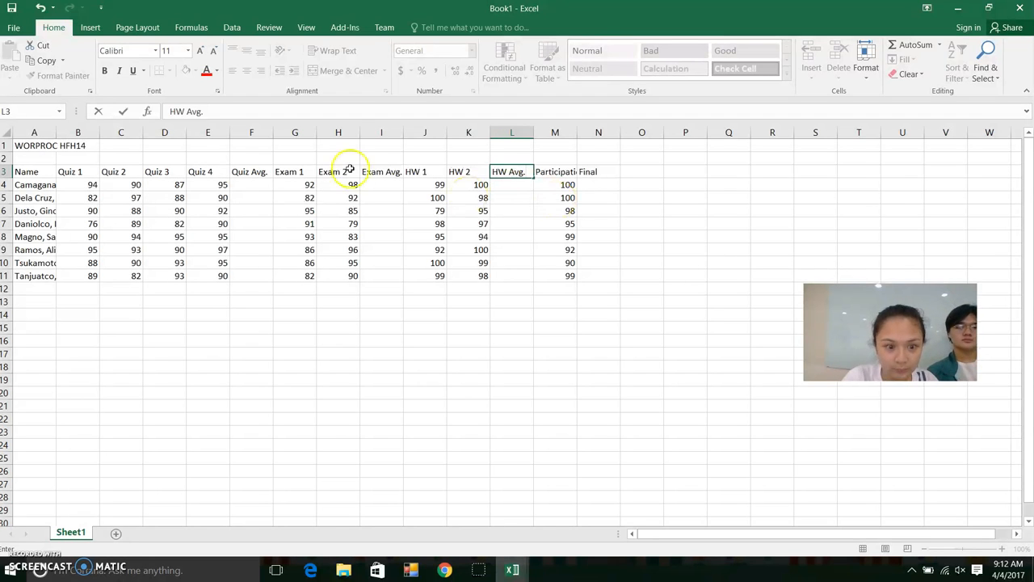
{"action": "left_click", "coordinate": [243, 261]}
Begin an =AVERAGE( formula in cell F10
{"action": "left_click", "coordinate": [476, 188]}
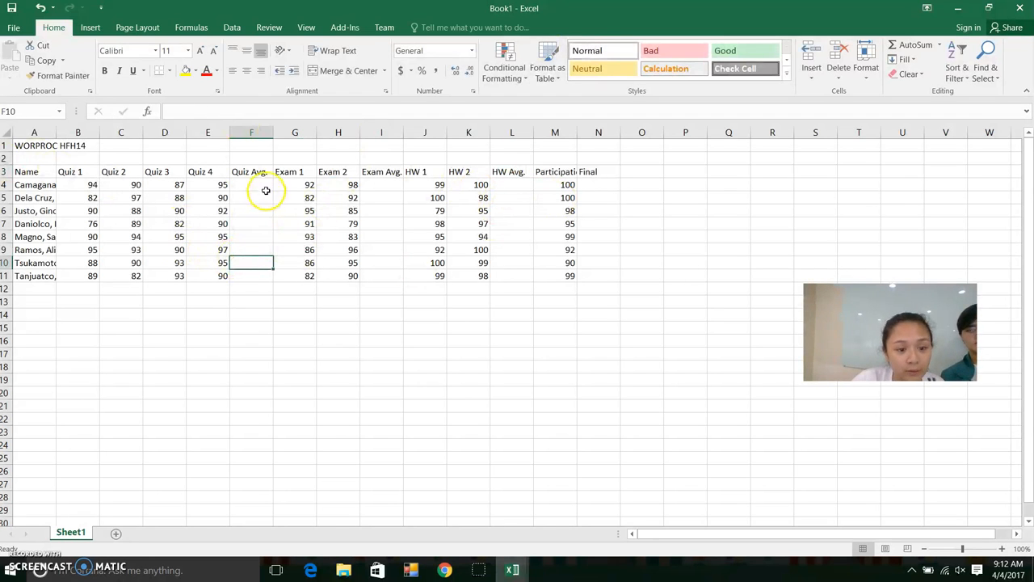
{"action": "left_click", "coordinate": [277, 112]}
{"action": "type", "text": "="}
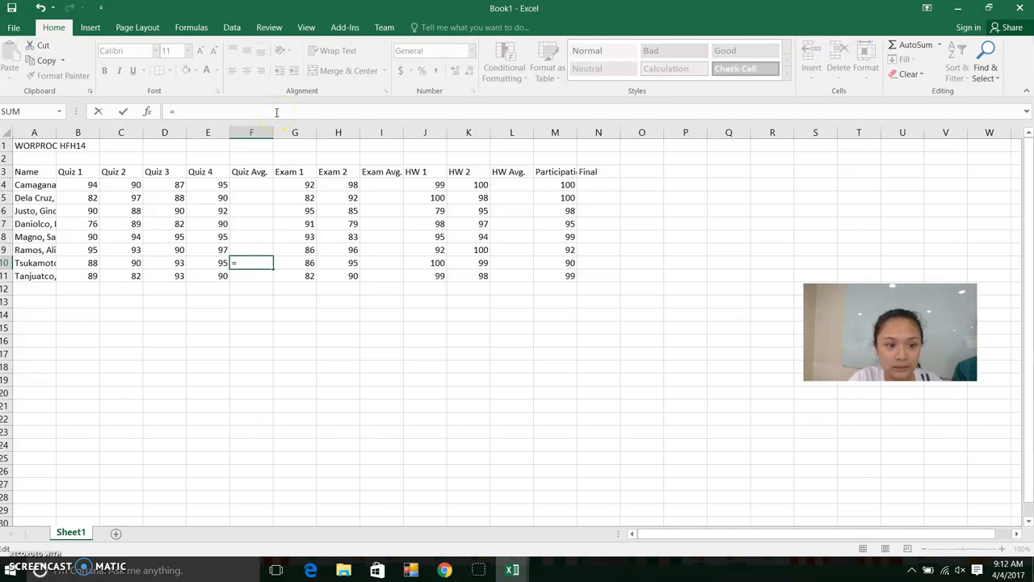
{"action": "type", "text": "AVE"}
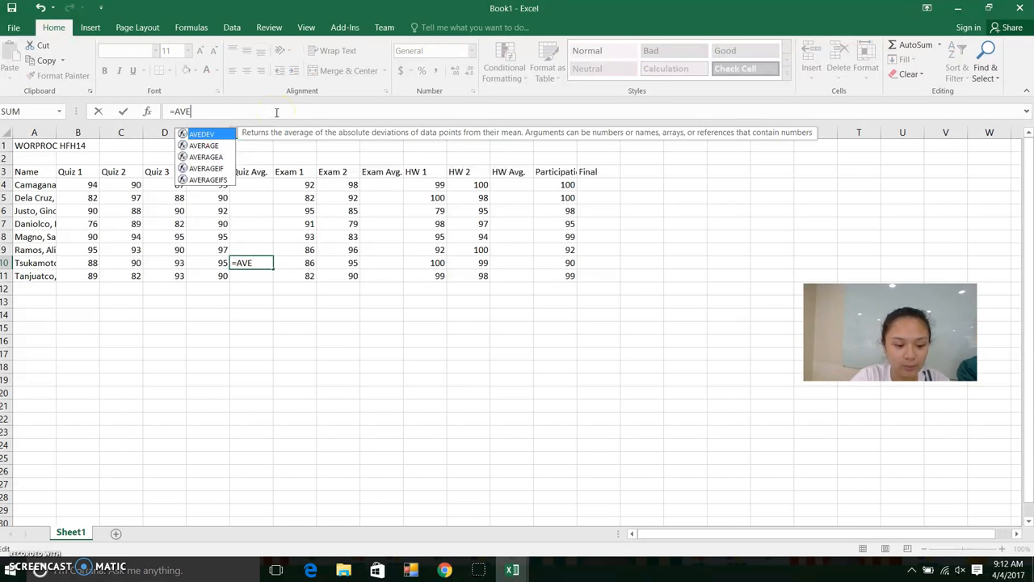
{"action": "type", "text": "RAGE("}
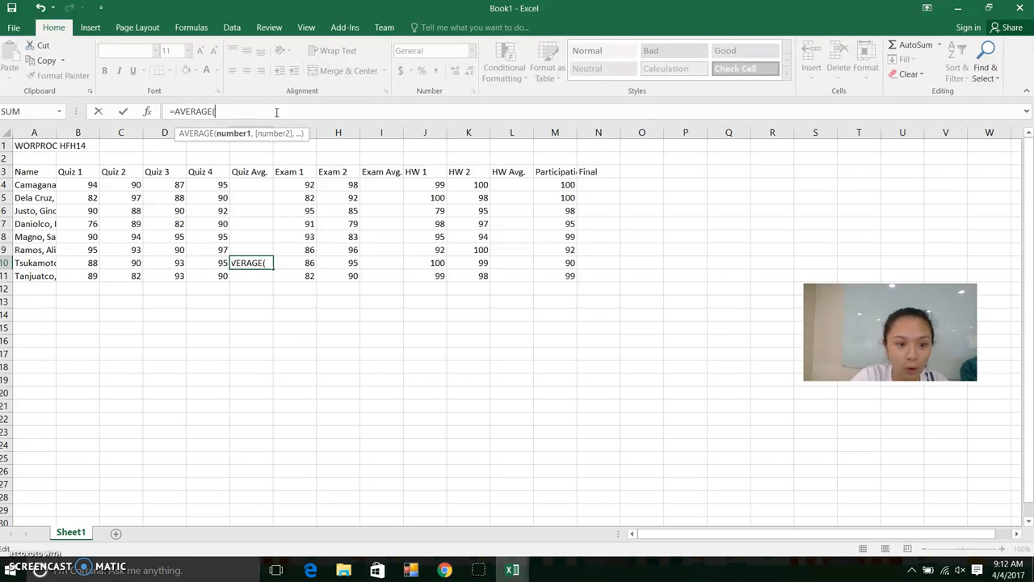
Finish the quiz average formula in F10, then undo it
{"action": "left_click_drag", "start_coordinate": [88, 185], "coordinate": [221, 180]}
{"action": "type", "text": ")"}
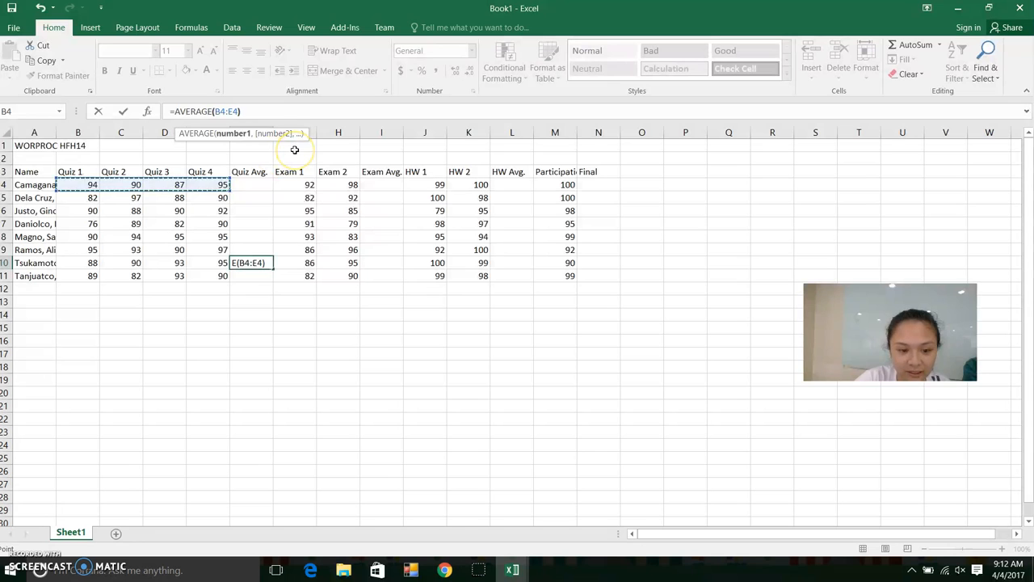
{"action": "key", "text": "Return"}
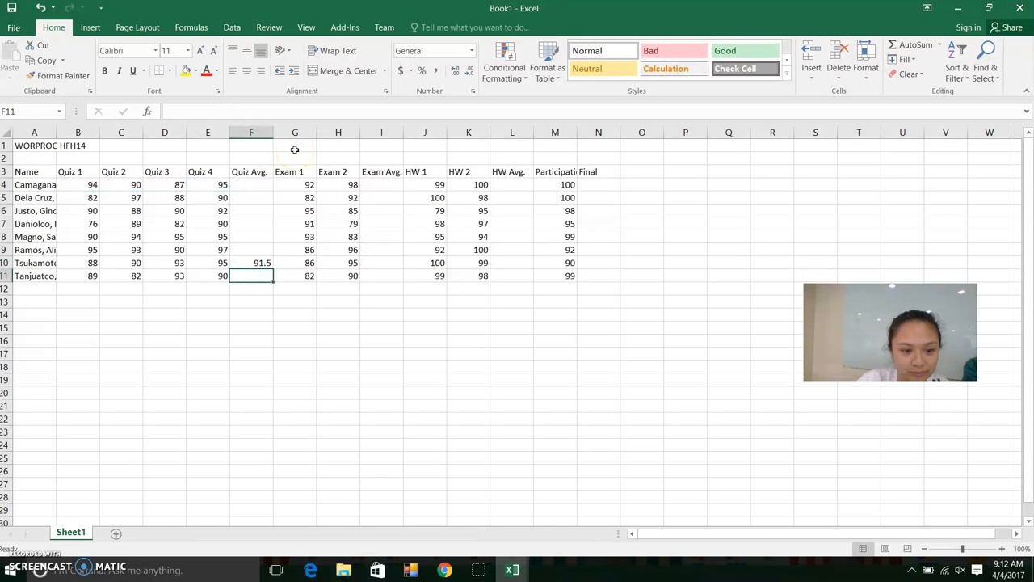
{"action": "left_click", "coordinate": [38, 8]}
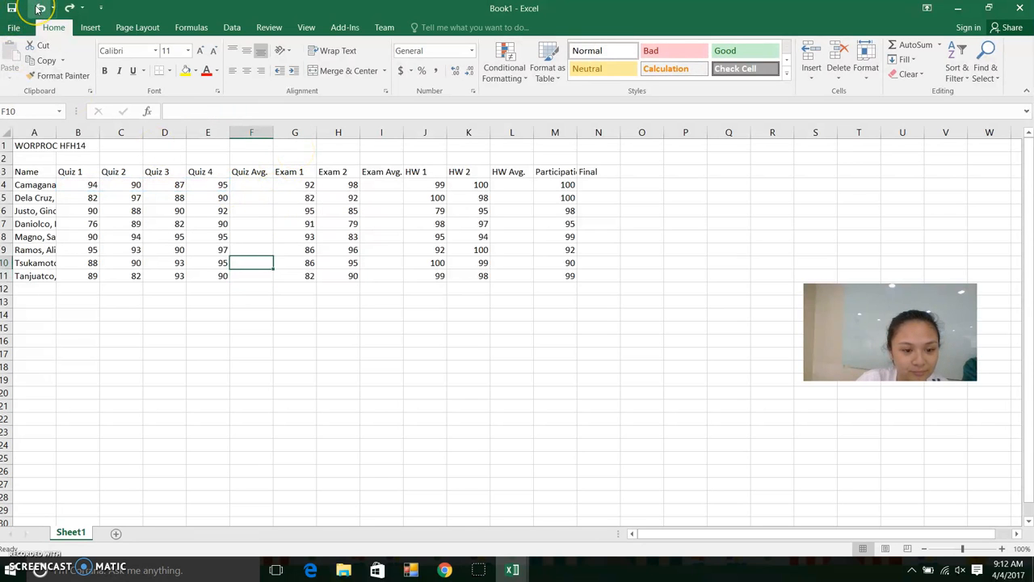
{"action": "left_click", "coordinate": [39, 8]}
Enter =AVERAGE(B4:E4) in F4 and fill it down to F11
{"action": "left_click", "coordinate": [265, 185]}
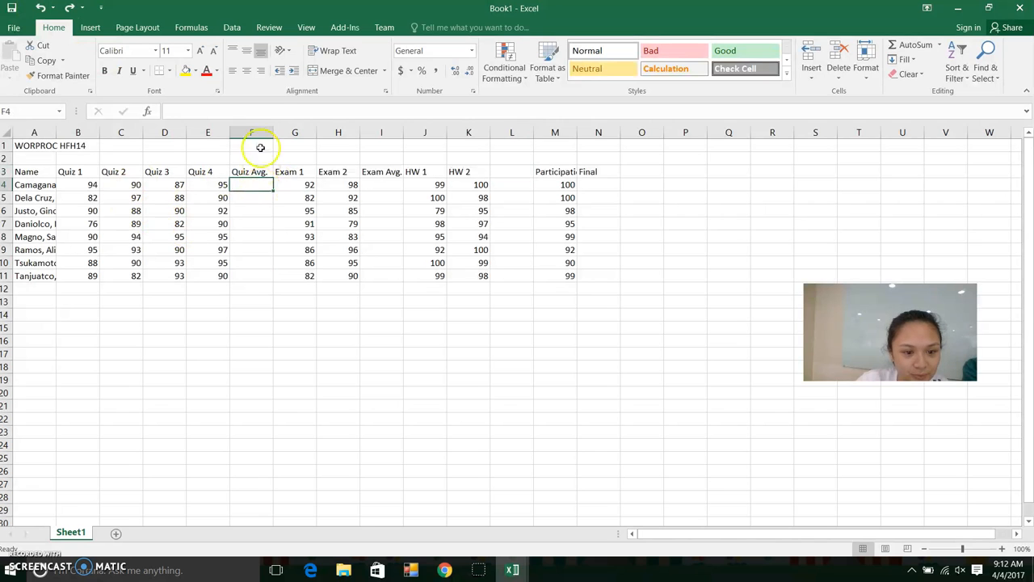
{"action": "type", "text": "+"}
{"action": "type", "text": "=AV"}
{"action": "type", "text": "ER"}
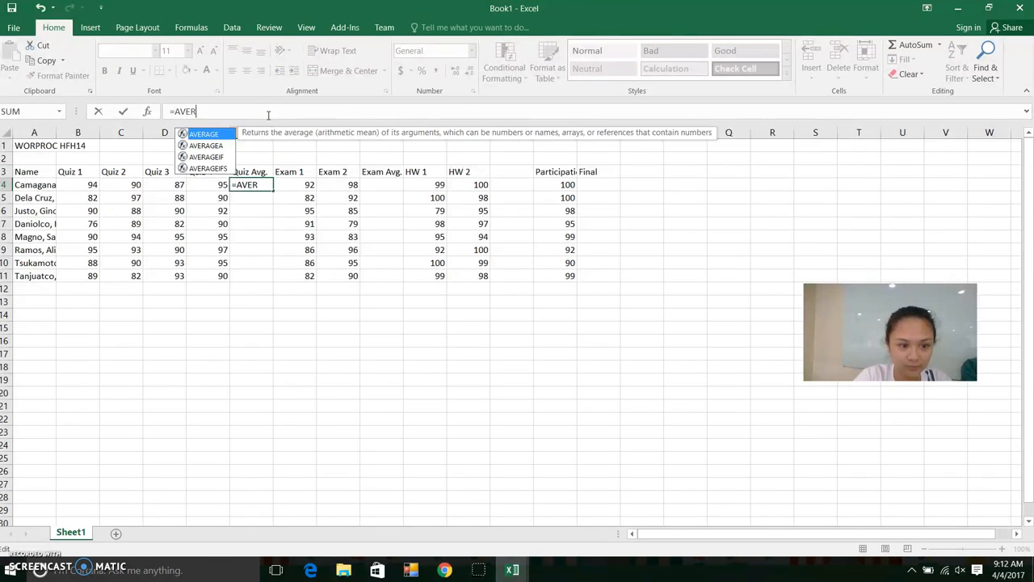
{"action": "type", "text": "AGE("}
{"action": "left_click_drag", "start_coordinate": [87, 188], "coordinate": [213, 184]}
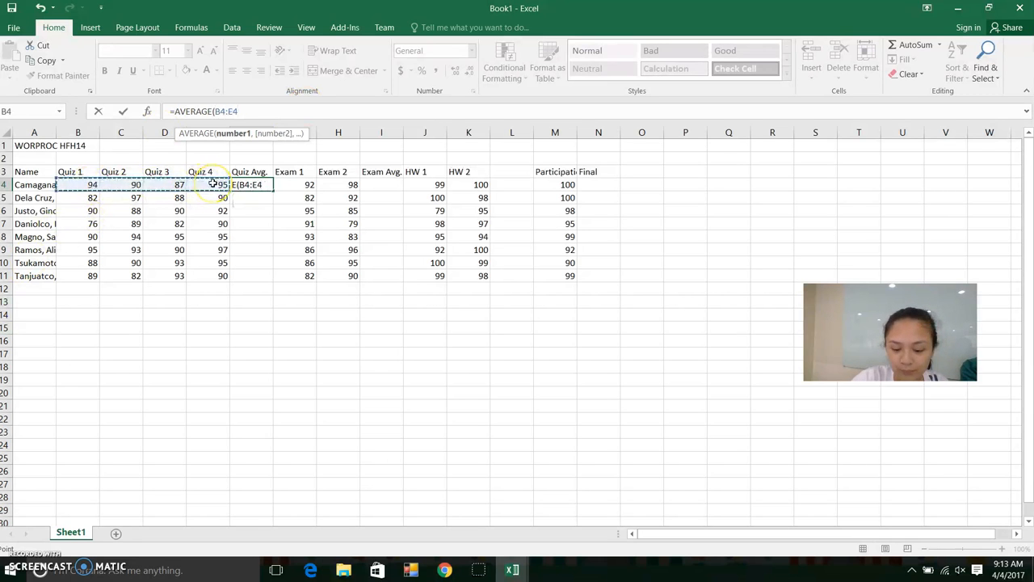
{"action": "key", "text": "Return"}
{"action": "left_click", "coordinate": [249, 185]}
{"action": "left_click_drag", "start_coordinate": [272, 190], "coordinate": [270, 282]}
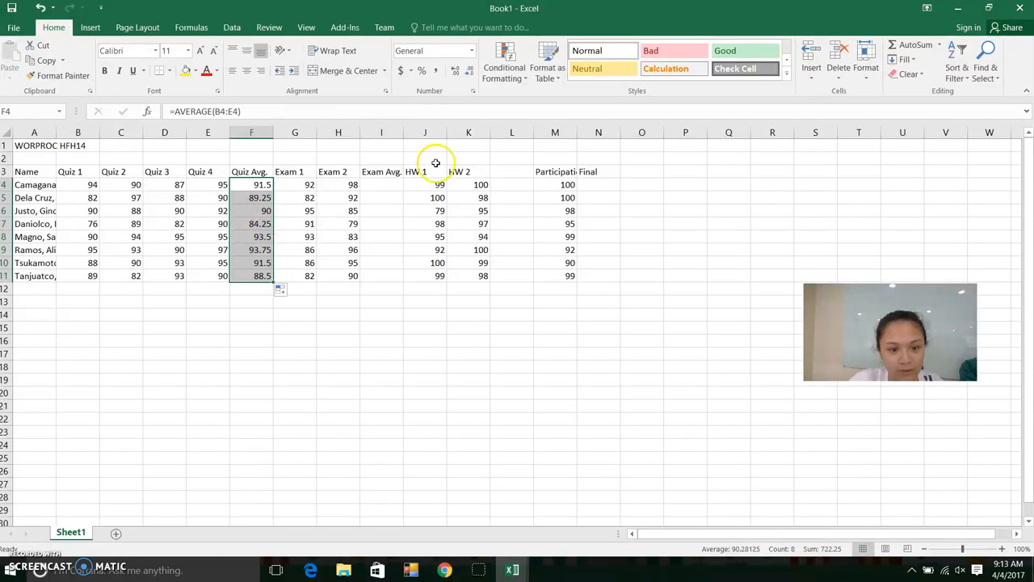
{"action": "left_click", "coordinate": [410, 199]}
Put the AutoSum Average of Exam 1 and Exam 2 (G4:H4) into I4
{"action": "left_click", "coordinate": [385, 186]}
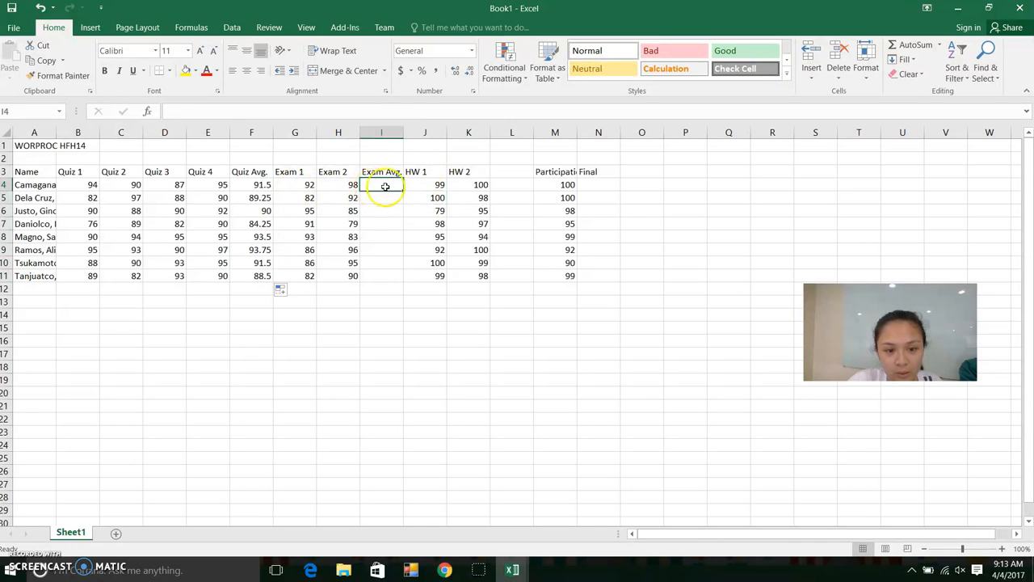
{"action": "left_click_drag", "start_coordinate": [309, 185], "coordinate": [335, 184]}
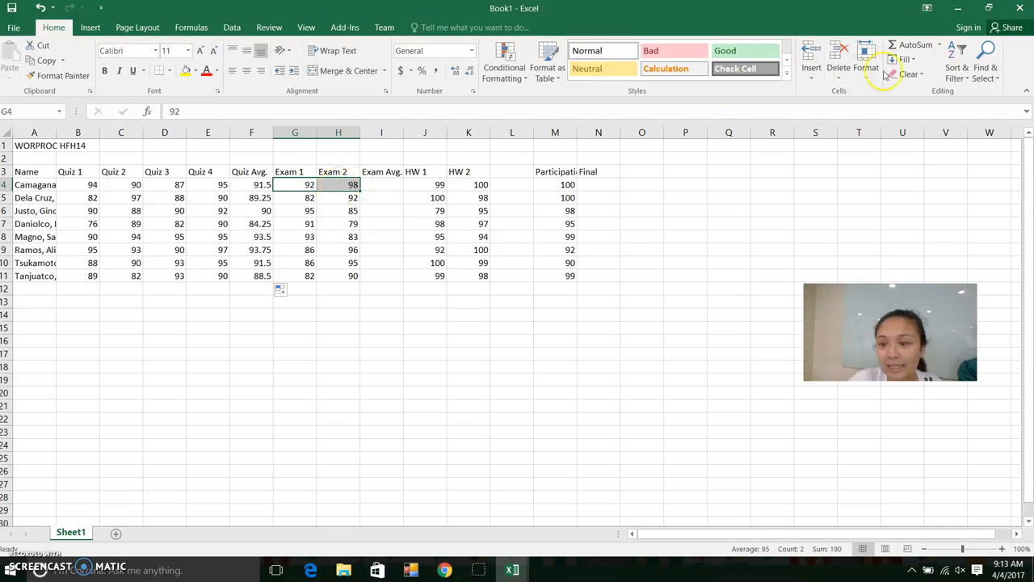
{"action": "left_click", "coordinate": [939, 44]}
{"action": "left_click", "coordinate": [929, 75]}
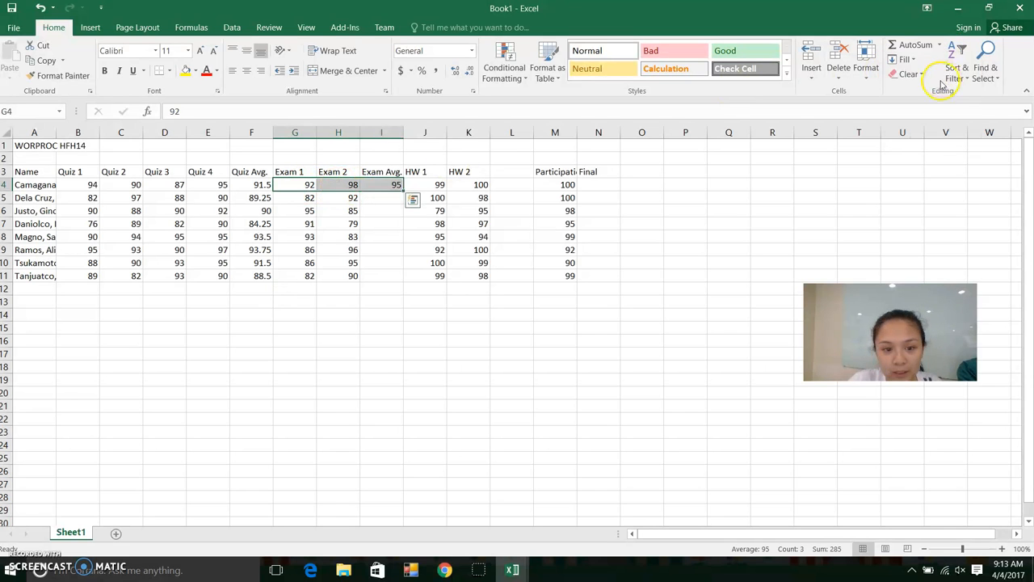
{"action": "left_click", "coordinate": [396, 225]}
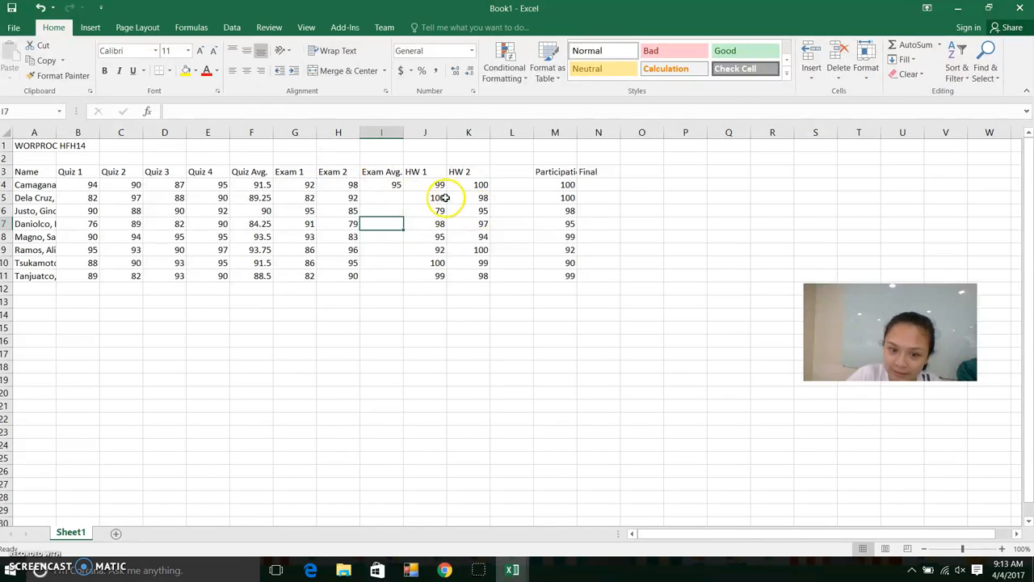
Re-enter the HW Avg. heading in L3 and fill the exam average down to I11
{"action": "left_click", "coordinate": [509, 173]}
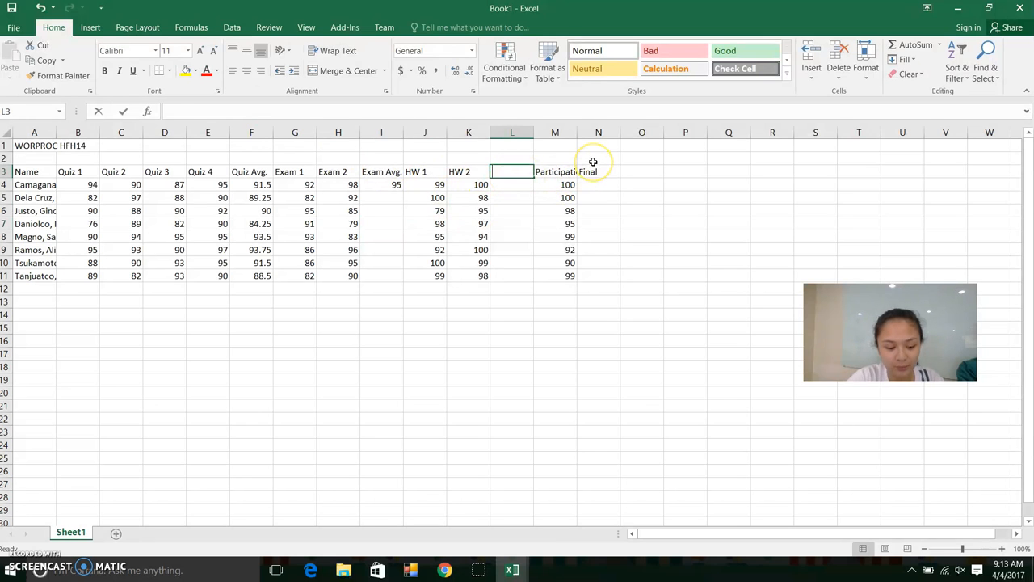
{"action": "type", "text": "HW Avg."}
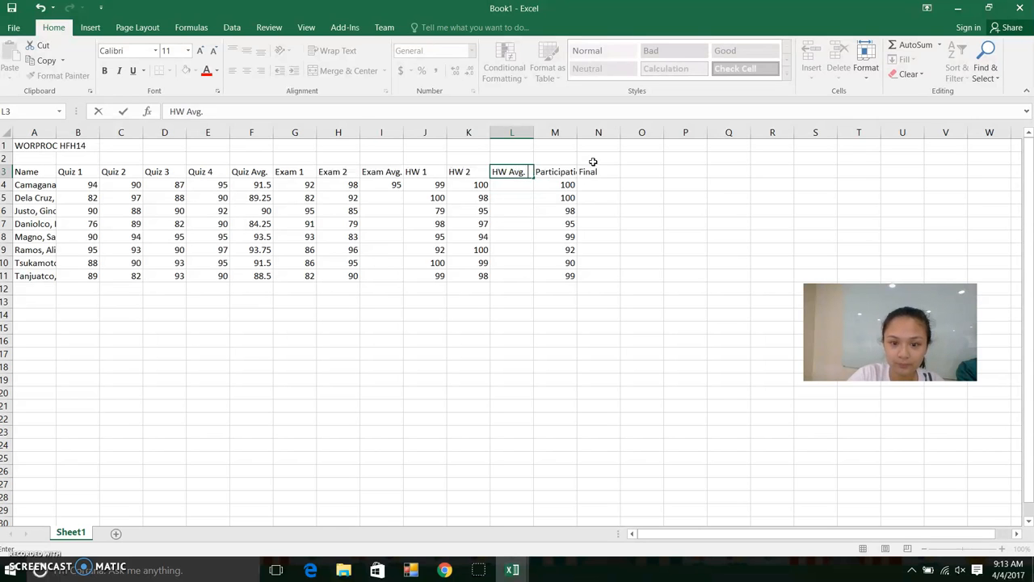
{"action": "left_click", "coordinate": [397, 190]}
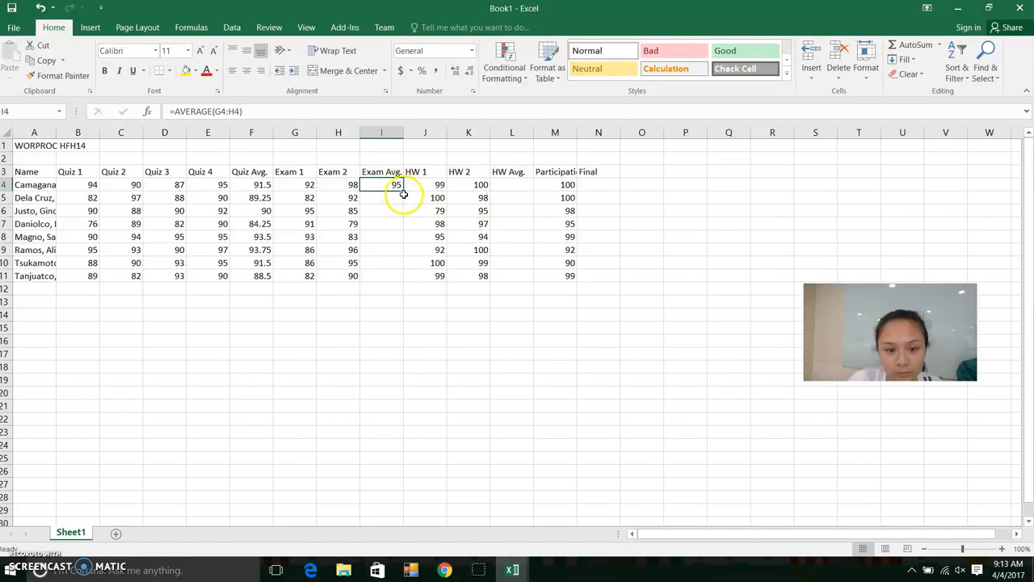
{"action": "left_click_drag", "start_coordinate": [403, 194], "coordinate": [400, 280]}
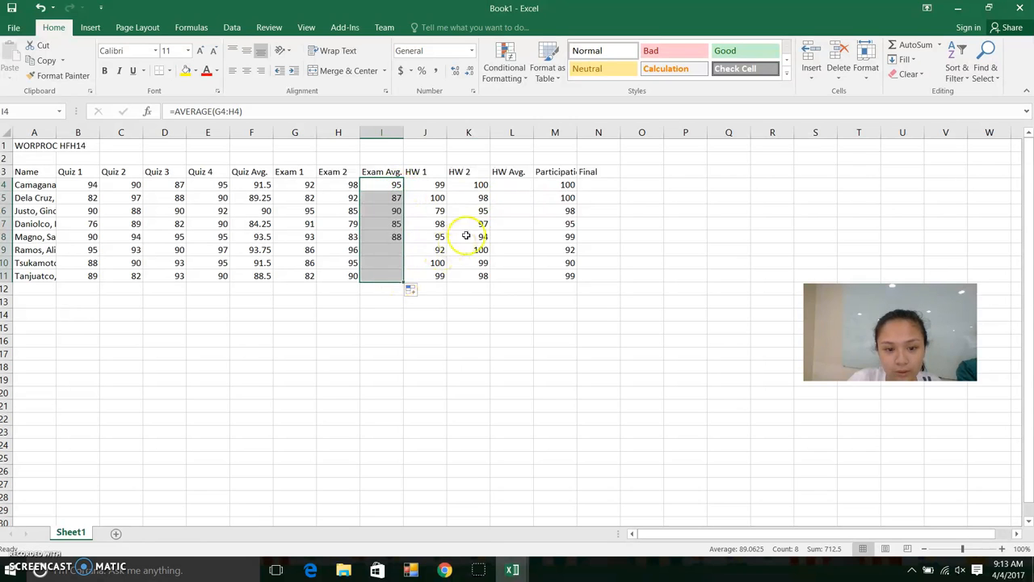
{"action": "left_click", "coordinate": [515, 184]}
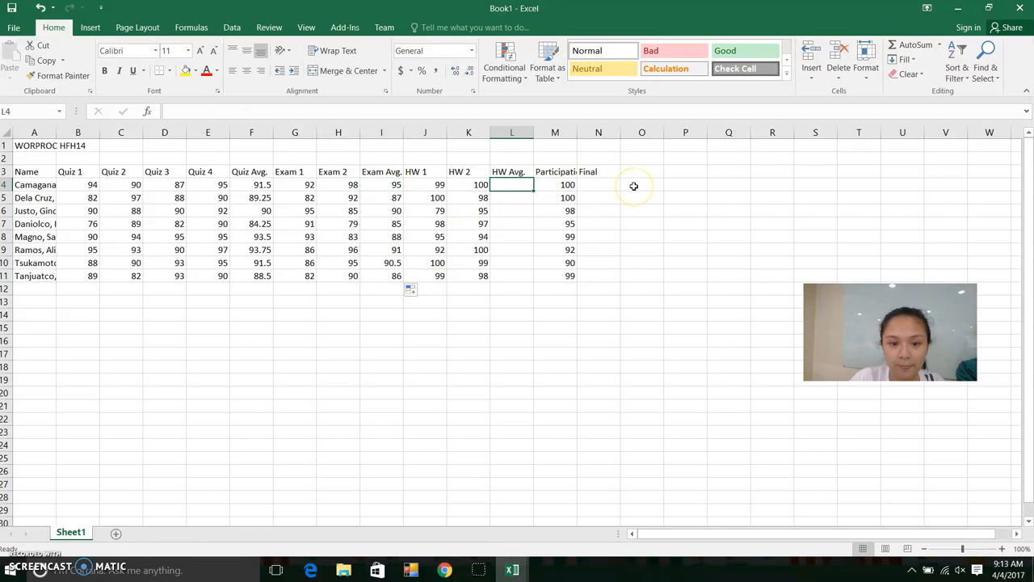
Total J4:K4 into L4 with AutoSum and fill it down, then undo both
{"action": "left_click_drag", "start_coordinate": [433, 185], "coordinate": [458, 187]}
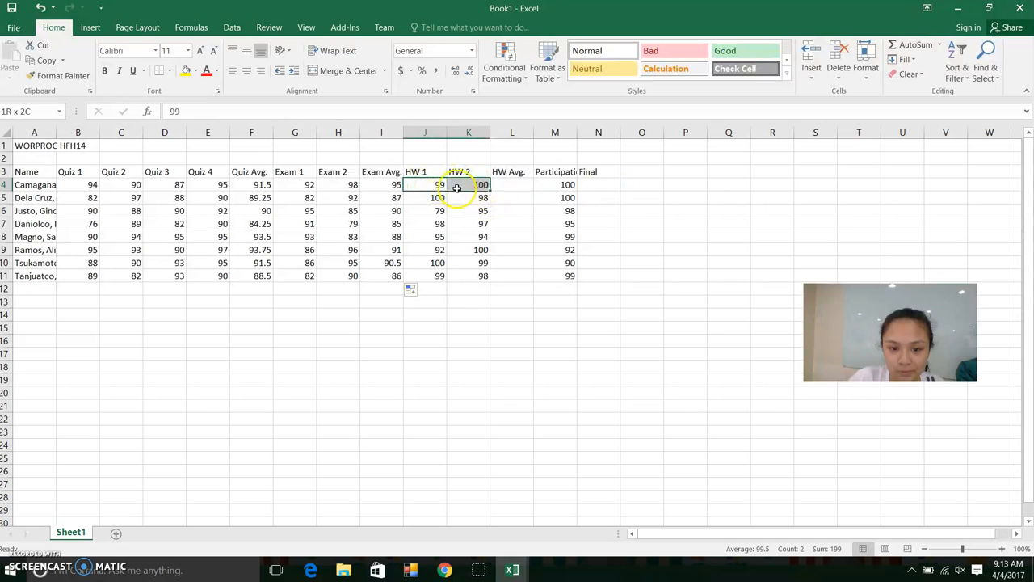
{"action": "left_click", "coordinate": [905, 44]}
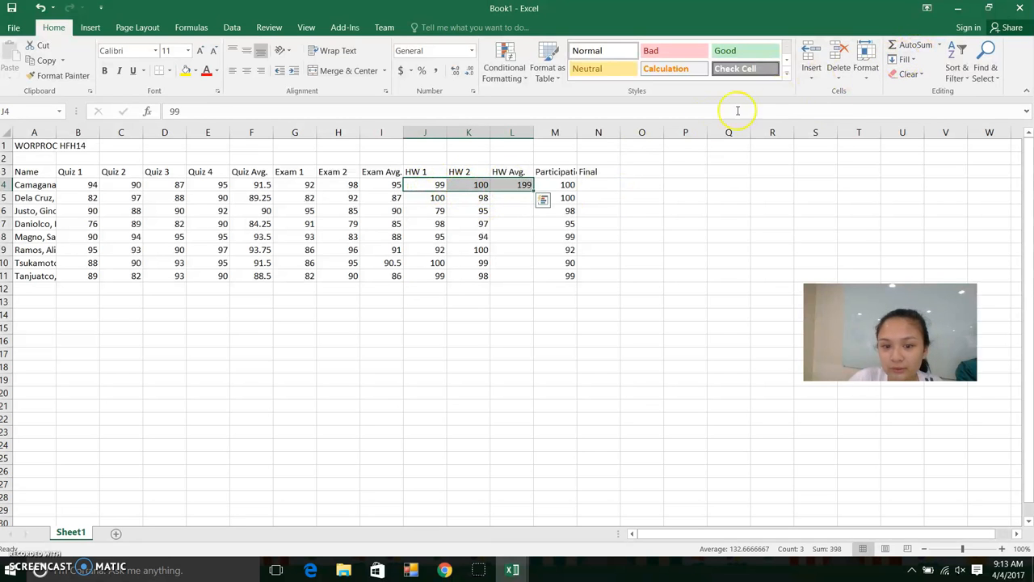
{"action": "left_click", "coordinate": [523, 186]}
{"action": "left_click_drag", "start_coordinate": [533, 187], "coordinate": [540, 216]}
{"action": "left_click", "coordinate": [41, 7]}
{"action": "left_click", "coordinate": [41, 8]}
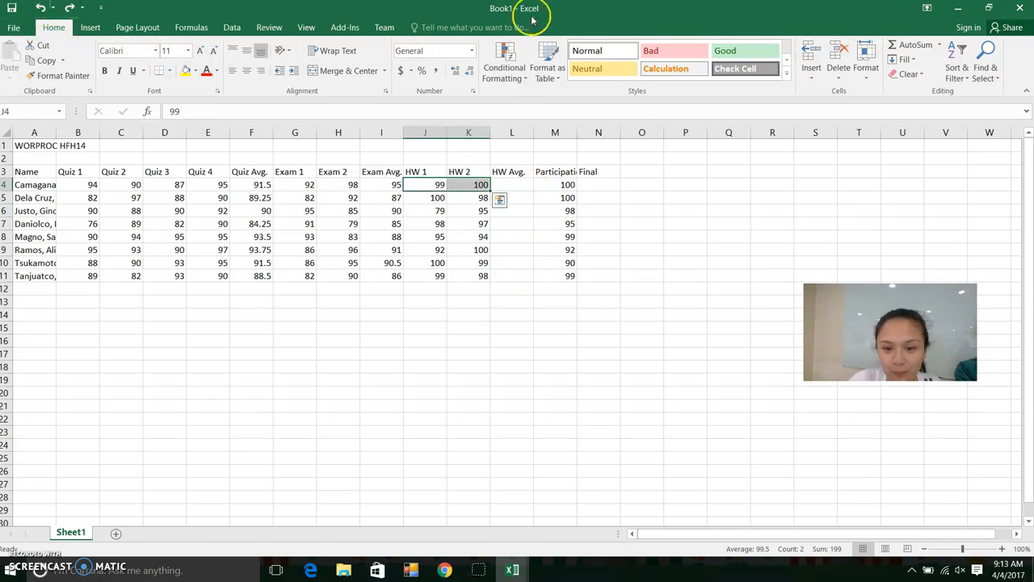
Put the AutoSum Average of J4:K4 in L4 and fill it down to L11
{"action": "left_click", "coordinate": [939, 44]}
{"action": "left_click", "coordinate": [928, 76]}
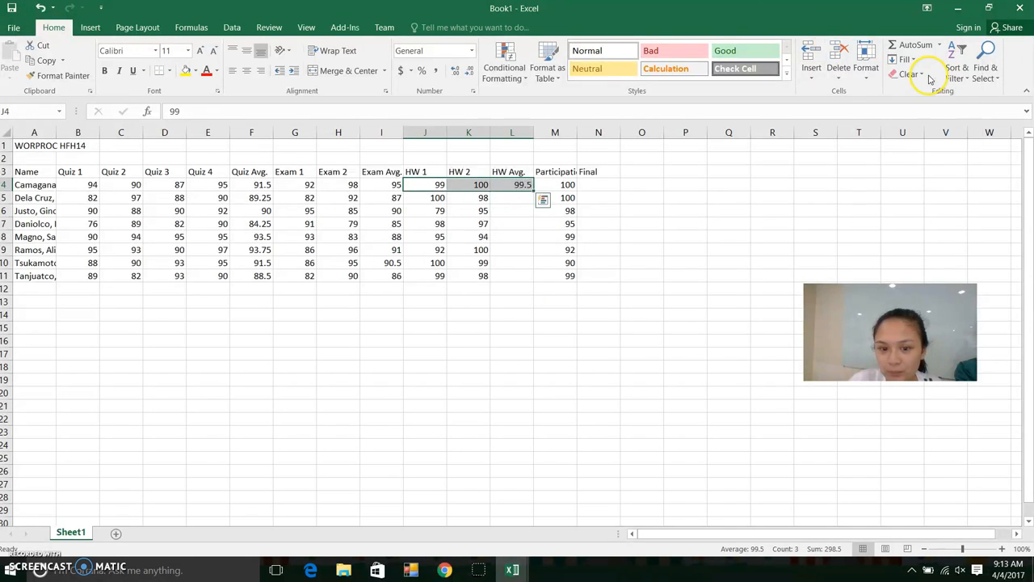
{"action": "left_click", "coordinate": [522, 185]}
{"action": "left_click_drag", "start_coordinate": [533, 191], "coordinate": [525, 275]}
{"action": "left_click", "coordinate": [616, 184]}
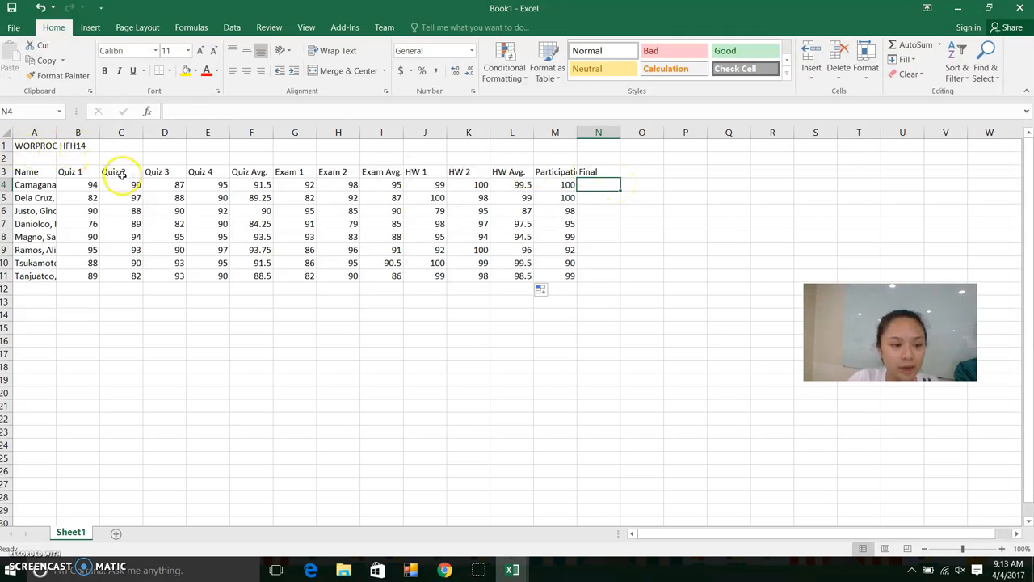
Review the Quiz, Exam, HW and Participation headings that feed the Final grade
{"action": "left_click", "coordinate": [80, 170]}
{"action": "left_click", "coordinate": [202, 172]}
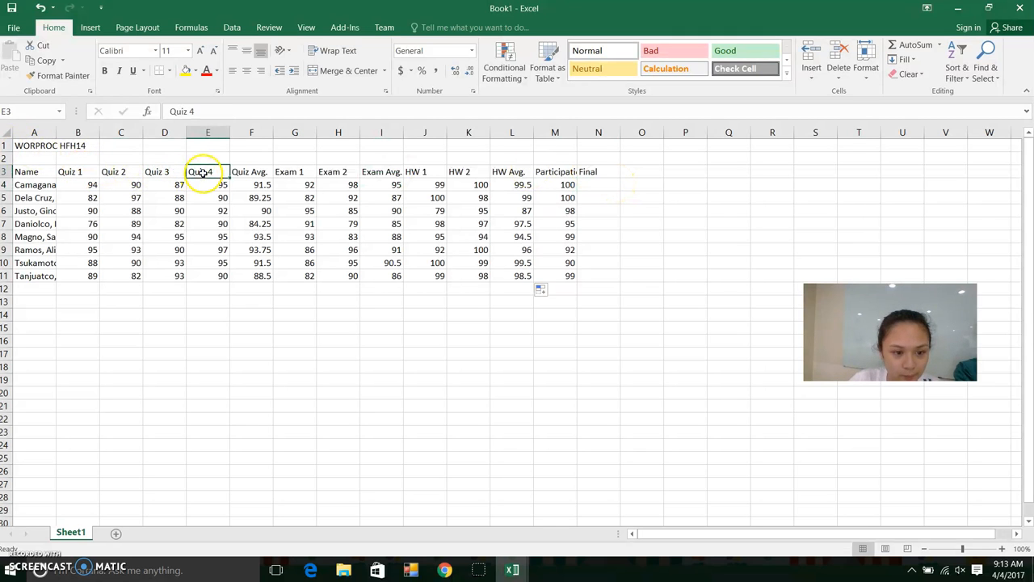
{"action": "left_click", "coordinate": [295, 172]}
{"action": "left_click", "coordinate": [339, 172]}
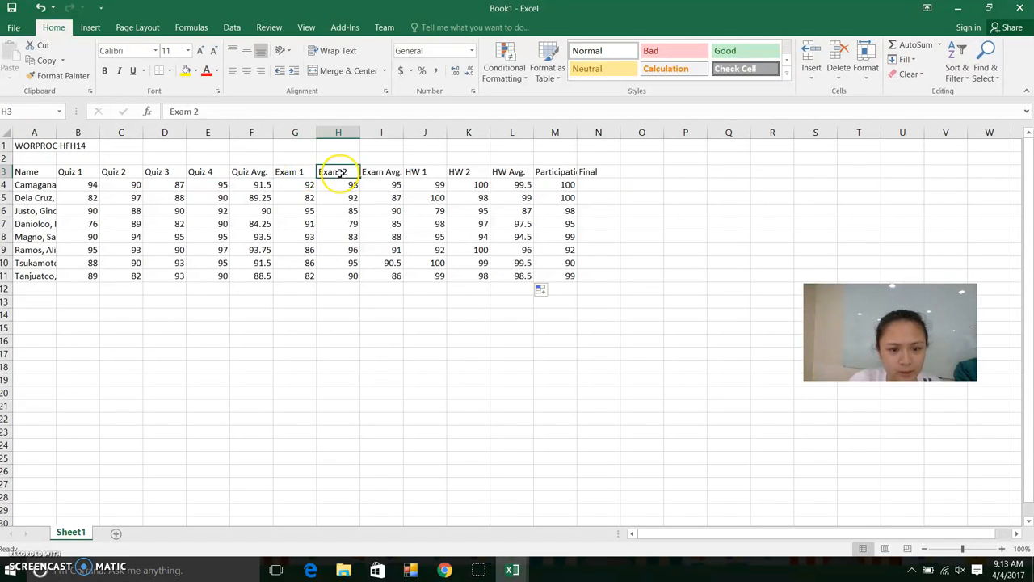
{"action": "left_click", "coordinate": [417, 171]}
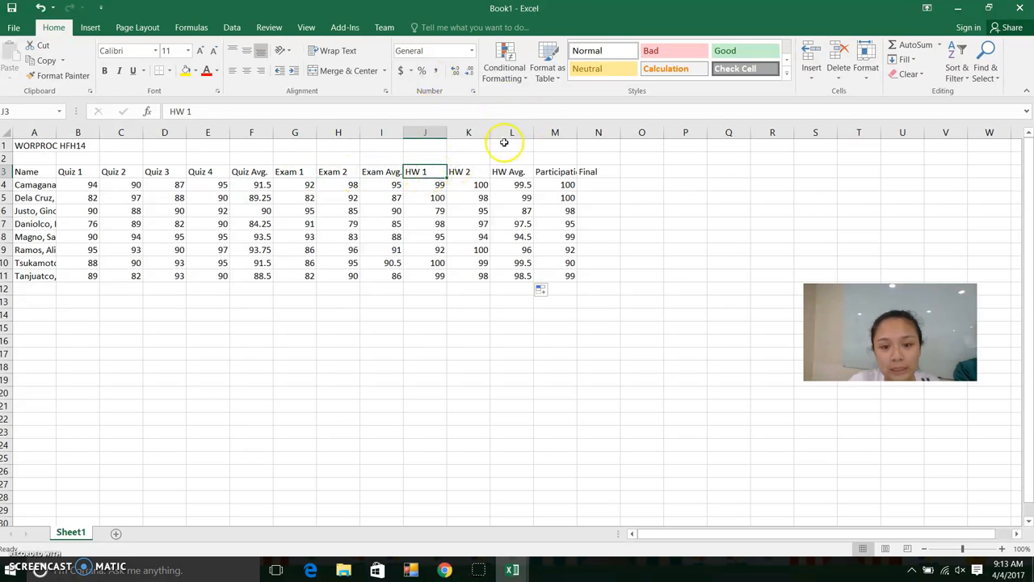
{"action": "left_click", "coordinate": [553, 172]}
Enter =F4*0.2+I4*0.6+L4*0.1+M4*0.1 in N4 as the weighted Final grade
{"action": "left_click", "coordinate": [608, 184]}
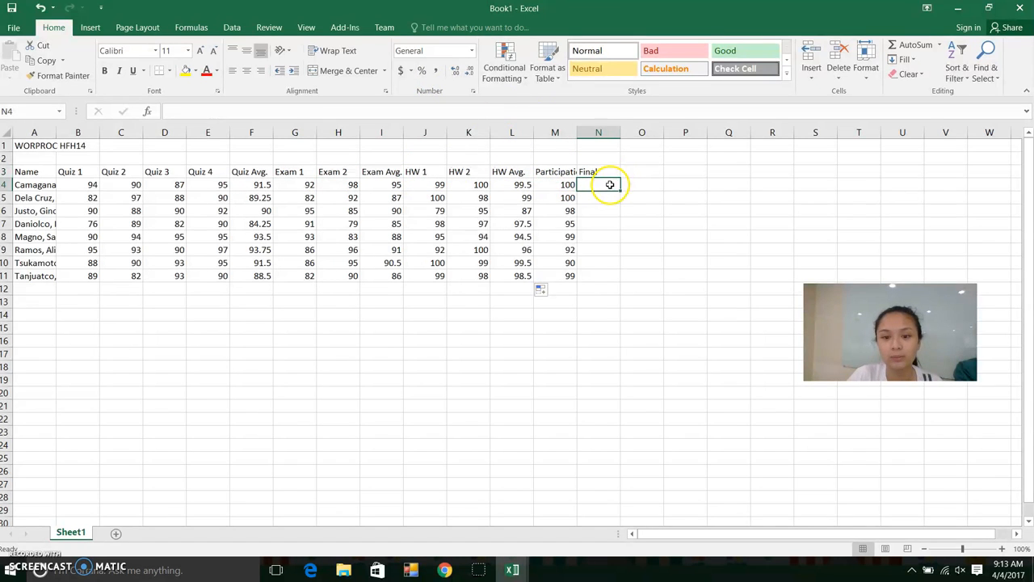
{"action": "left_click", "coordinate": [237, 110]}
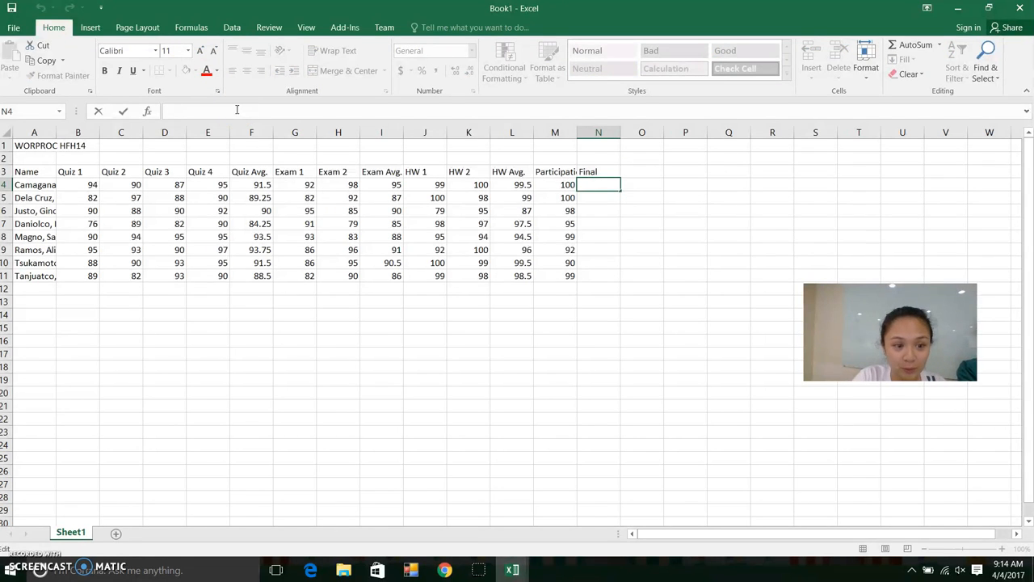
{"action": "type", "text": "="}
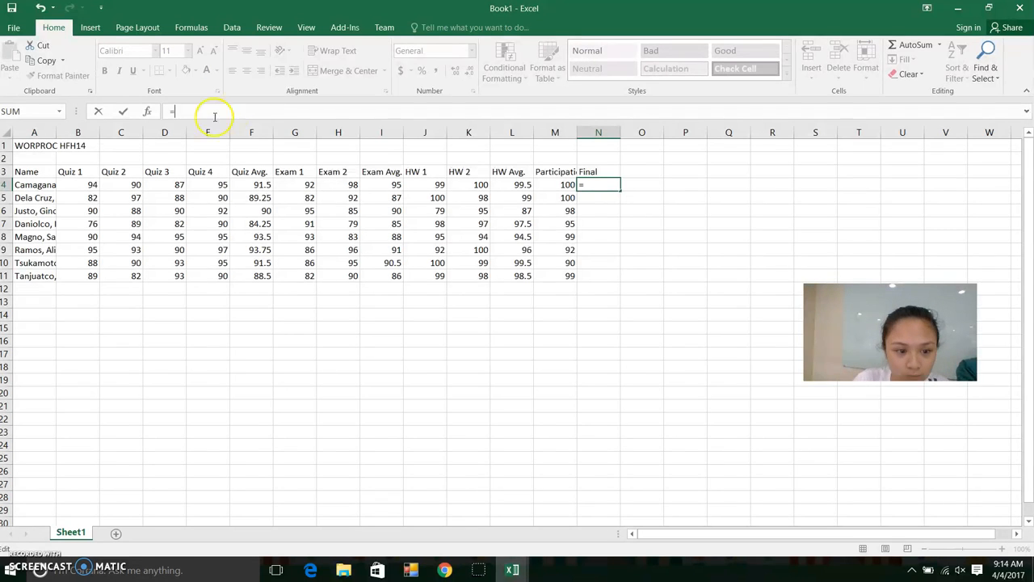
{"action": "left_click", "coordinate": [261, 186]}
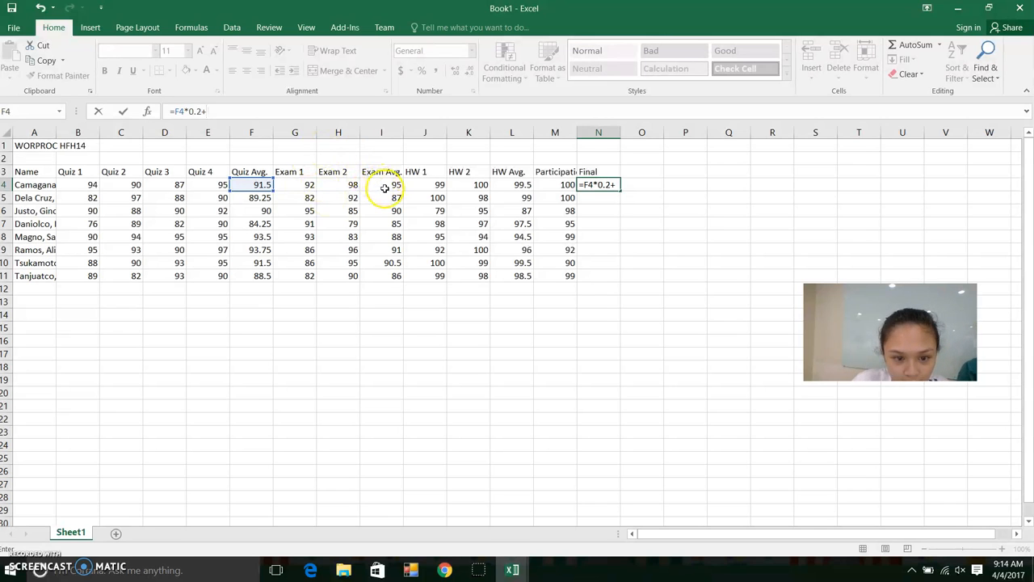
{"action": "left_click", "coordinate": [385, 189]}
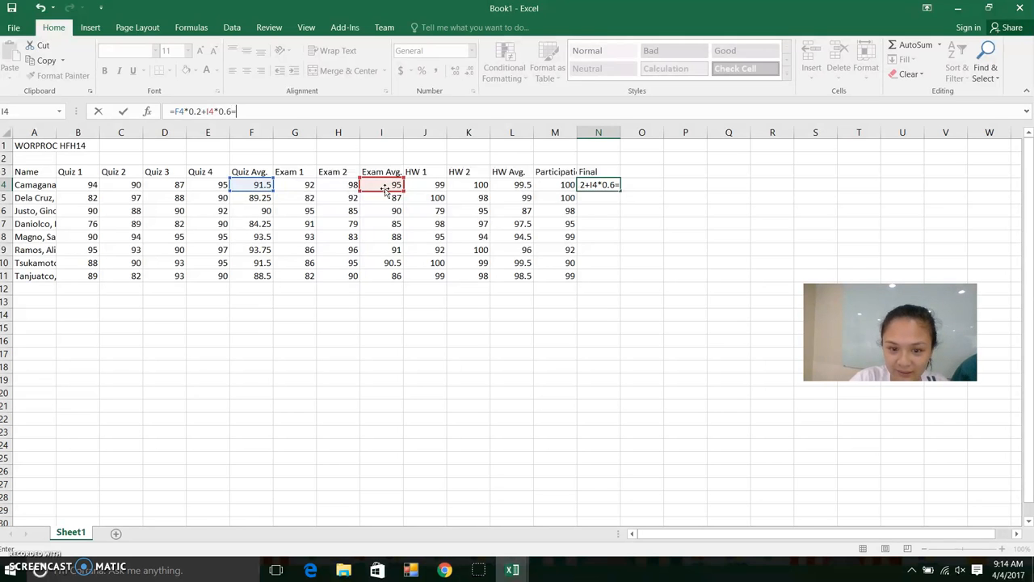
{"action": "left_click", "coordinate": [512, 187]}
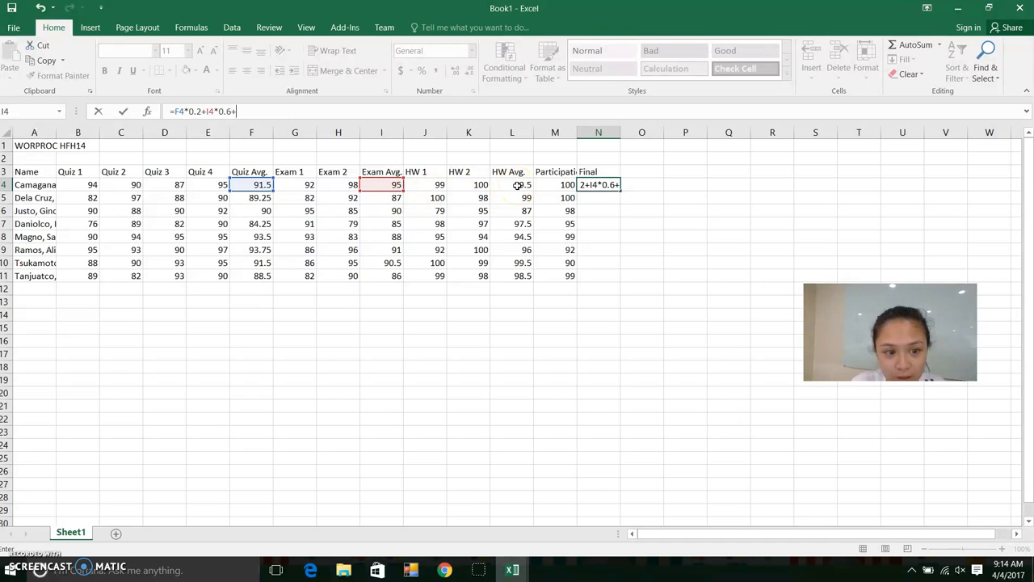
{"action": "left_click", "coordinate": [517, 185]}
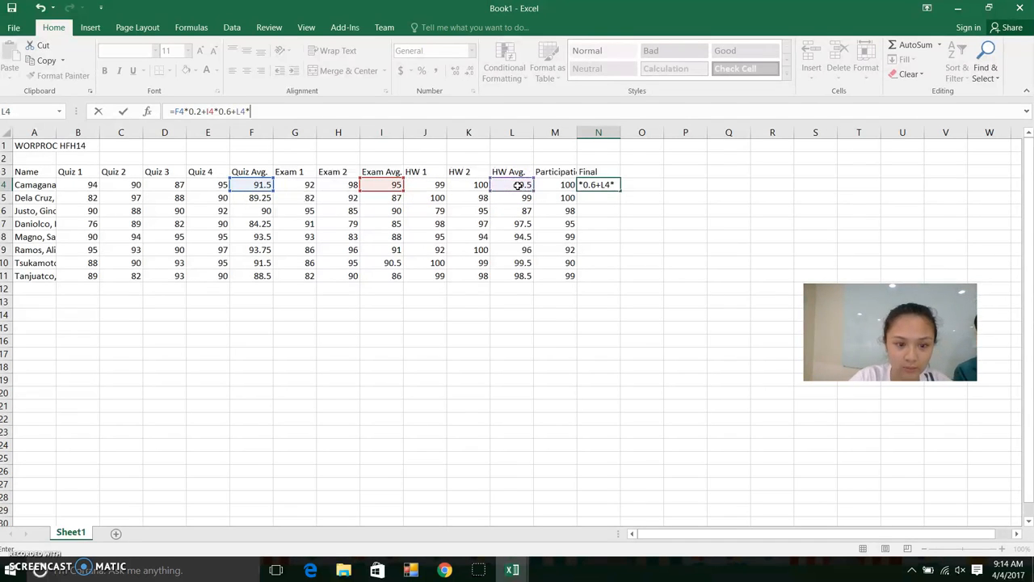
{"action": "type", "text": "*0,1"}
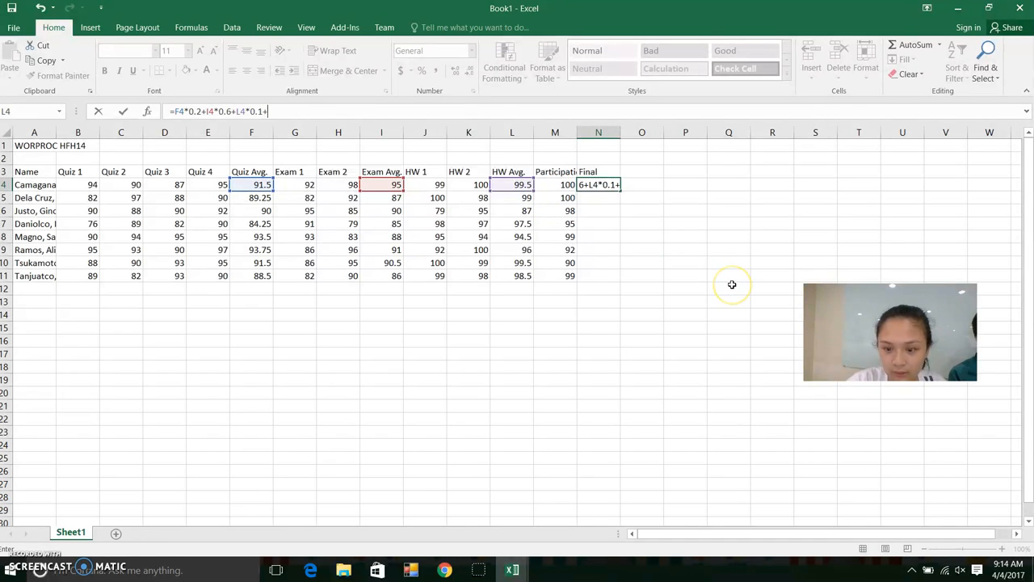
{"action": "left_click", "coordinate": [541, 185]}
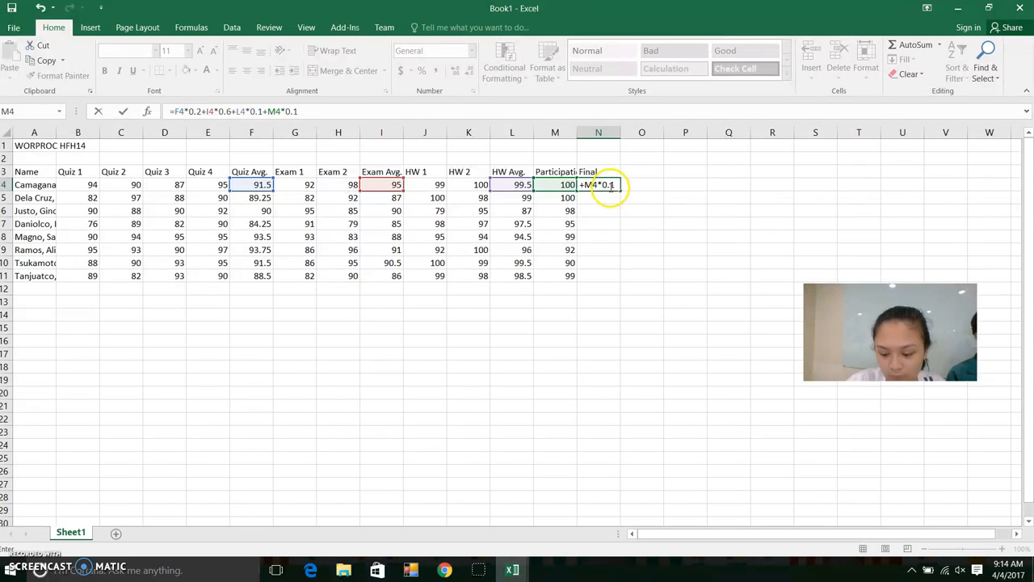
{"action": "key", "text": "Return"}
Fill the Final formula from N4 down to N11 and check it
{"action": "left_click", "coordinate": [607, 185]}
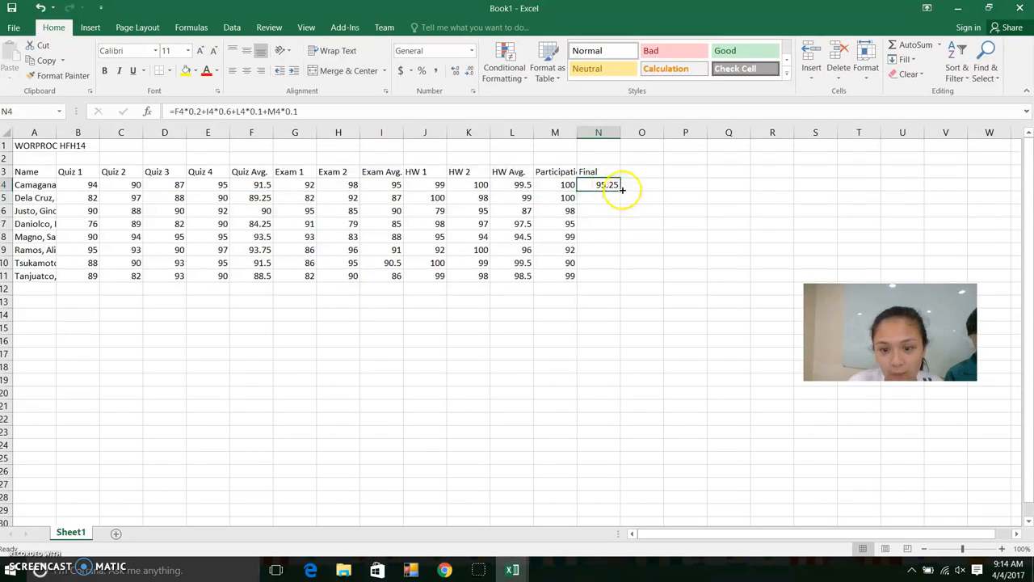
{"action": "left_click_drag", "start_coordinate": [621, 190], "coordinate": [614, 286]}
{"action": "left_click", "coordinate": [637, 264]}
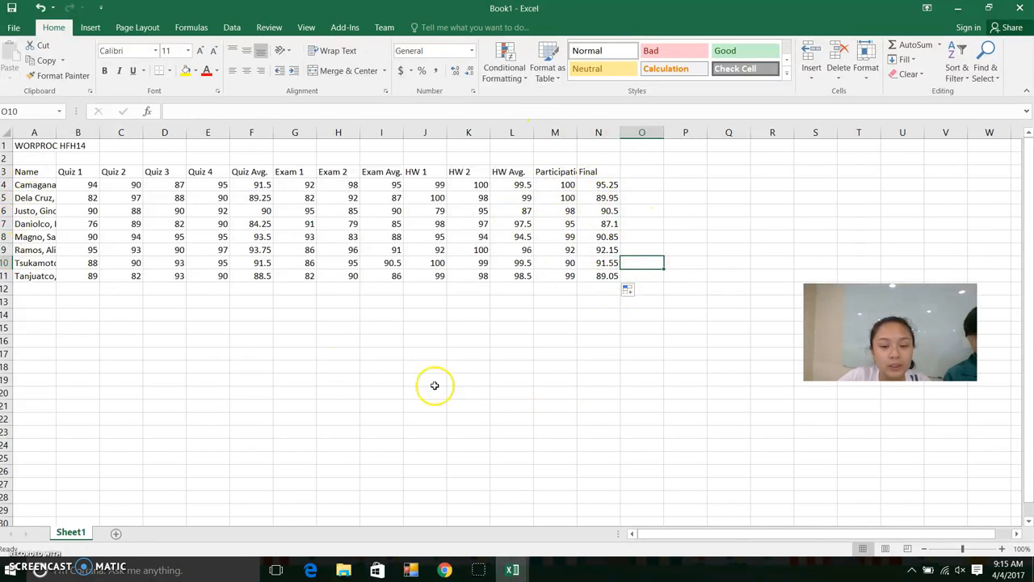
{"action": "left_click", "coordinate": [606, 185]}
Format the Final grades in N4:N11 as Number with 1 decimal place
{"action": "key", "text": "Down"}
{"action": "left_click_drag", "start_coordinate": [607, 185], "coordinate": [606, 275]}
{"action": "right_click", "coordinate": [607, 206]}
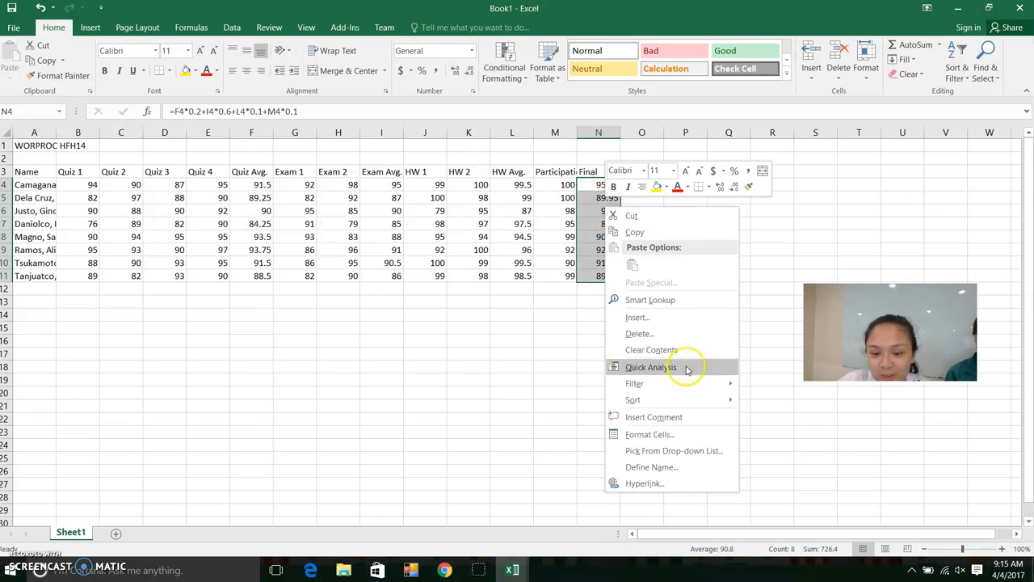
{"action": "left_click", "coordinate": [668, 434]}
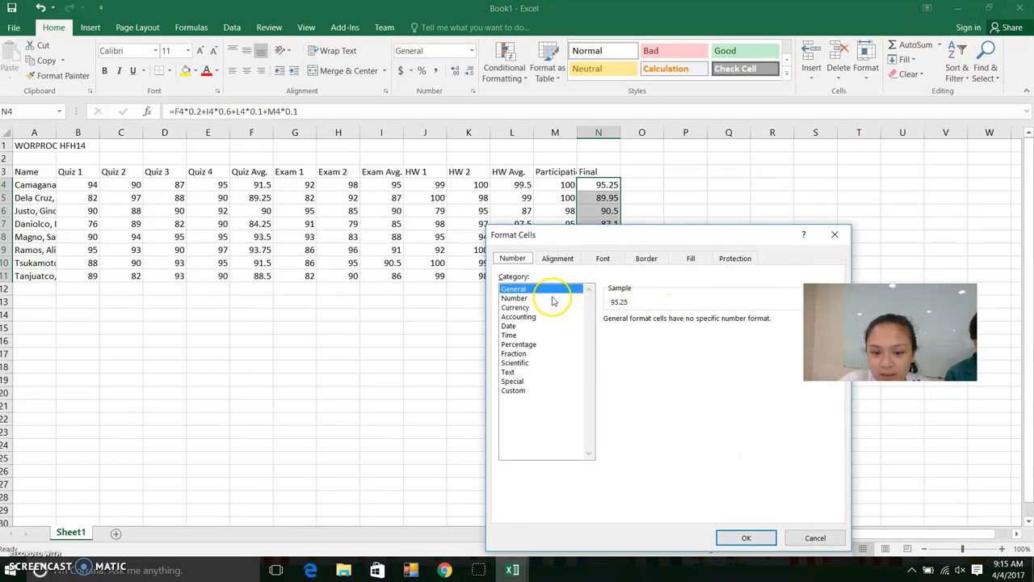
{"action": "left_click", "coordinate": [548, 299]}
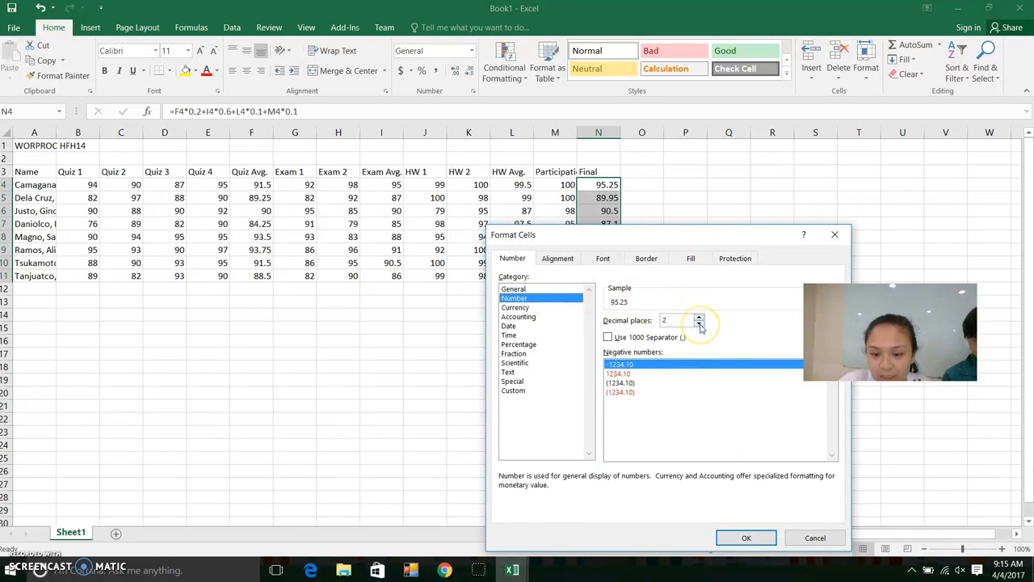
{"action": "left_click", "coordinate": [765, 538]}
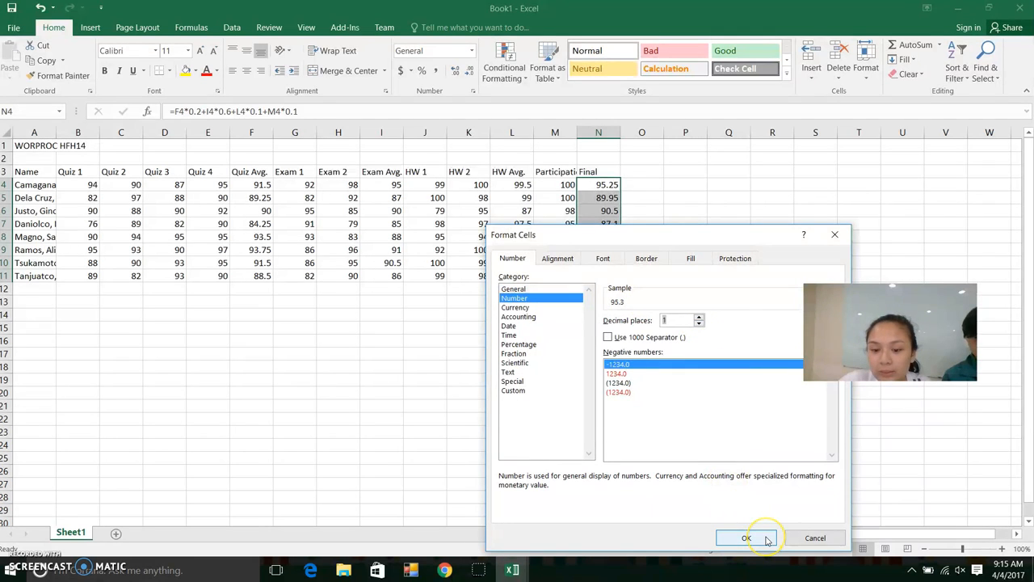
{"action": "left_click", "coordinate": [650, 246]}
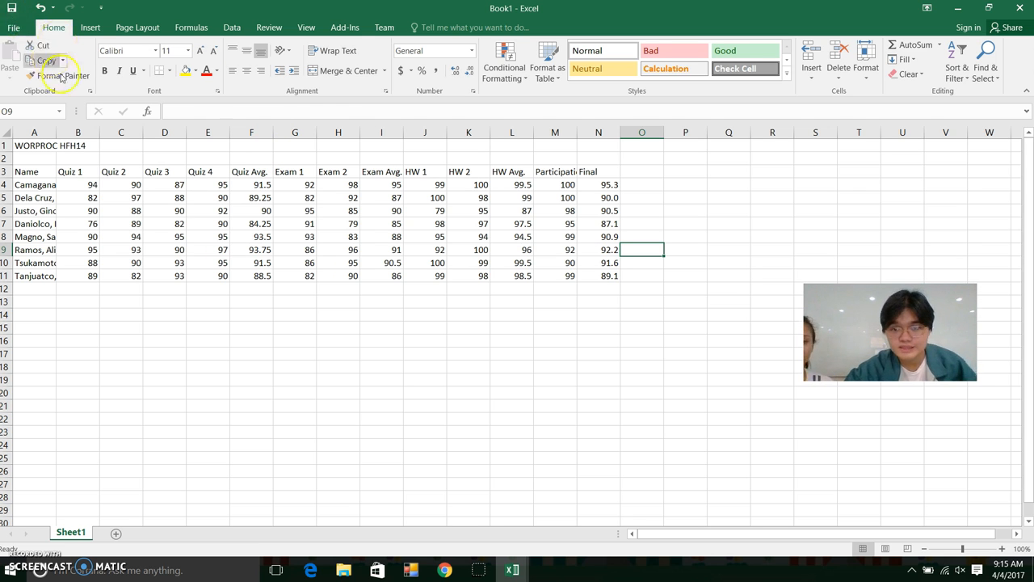
{"action": "left_click", "coordinate": [32, 171]}
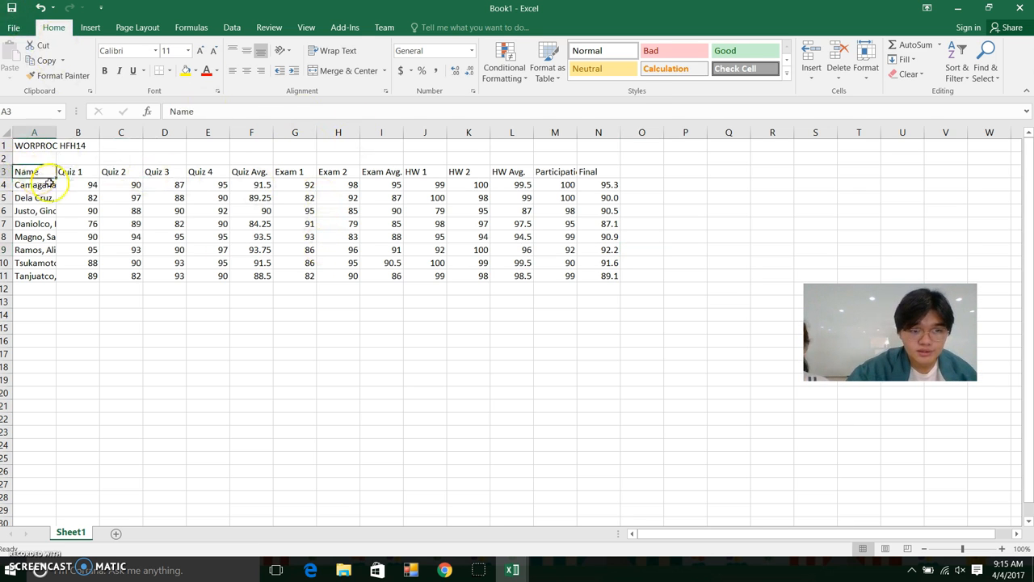
{"action": "left_click", "coordinate": [255, 186]}
{"action": "left_click", "coordinate": [257, 276]}
{"action": "left_click", "coordinate": [512, 276]}
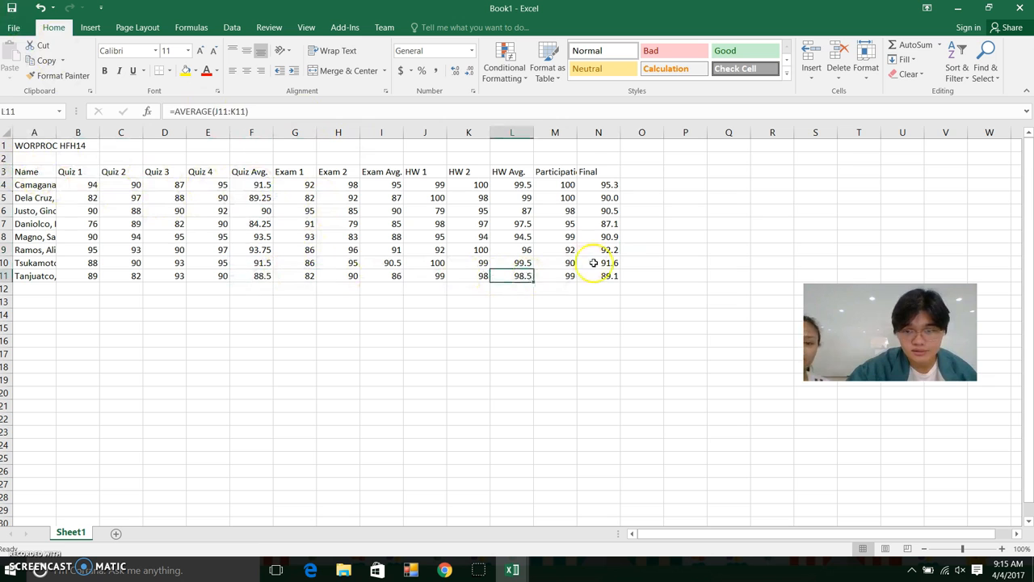
{"action": "left_click", "coordinate": [602, 184]}
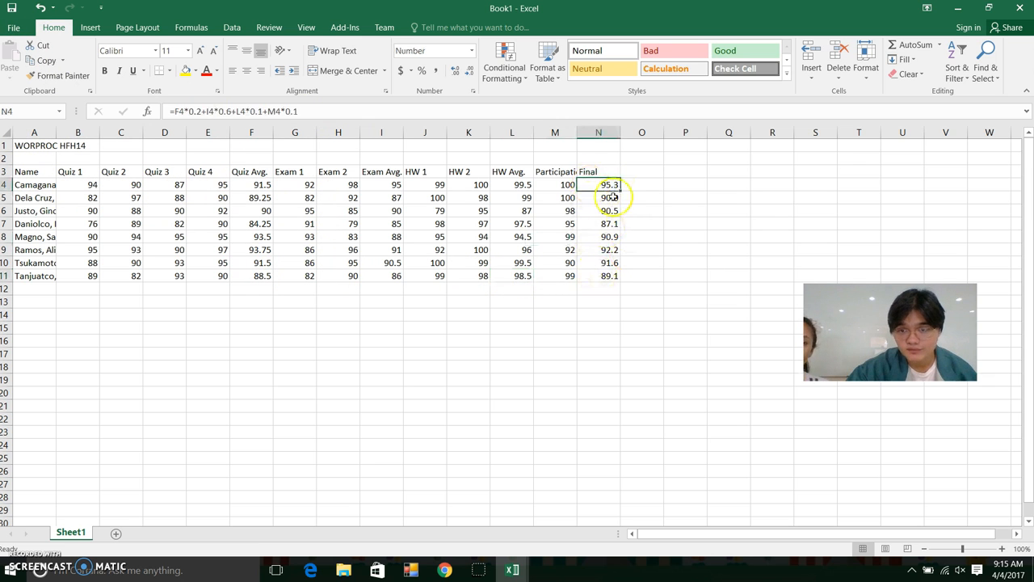
{"action": "left_click", "coordinate": [606, 173]}
{"action": "left_click", "coordinate": [606, 264]}
{"action": "left_click", "coordinate": [566, 172]}
{"action": "left_click", "coordinate": [77, 172]}
{"action": "left_click", "coordinate": [42, 172]}
{"action": "left_click", "coordinate": [42, 185]}
{"action": "left_click", "coordinate": [41, 224]}
{"action": "left_click", "coordinate": [40, 198]}
{"action": "left_click", "coordinate": [36, 185]}
{"action": "left_click", "coordinate": [36, 263]}
{"action": "left_click", "coordinate": [40, 276]}
{"action": "left_click", "coordinate": [39, 250]}
{"action": "left_click", "coordinate": [36, 224]}
{"action": "left_click", "coordinate": [36, 198]}
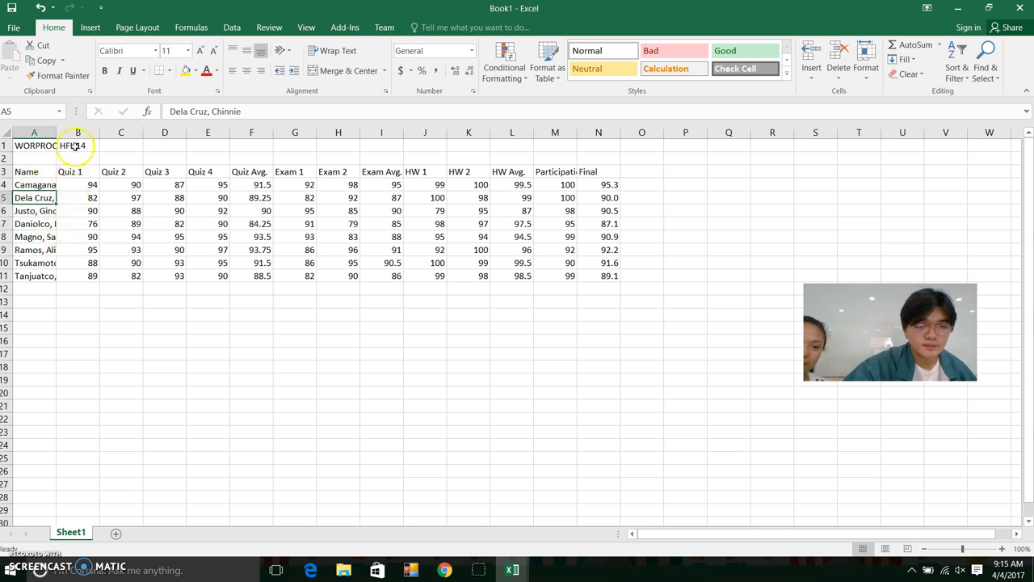
Widen column A to fit the longest student name
{"action": "left_click_drag", "start_coordinate": [55, 136], "coordinate": [76, 129]}
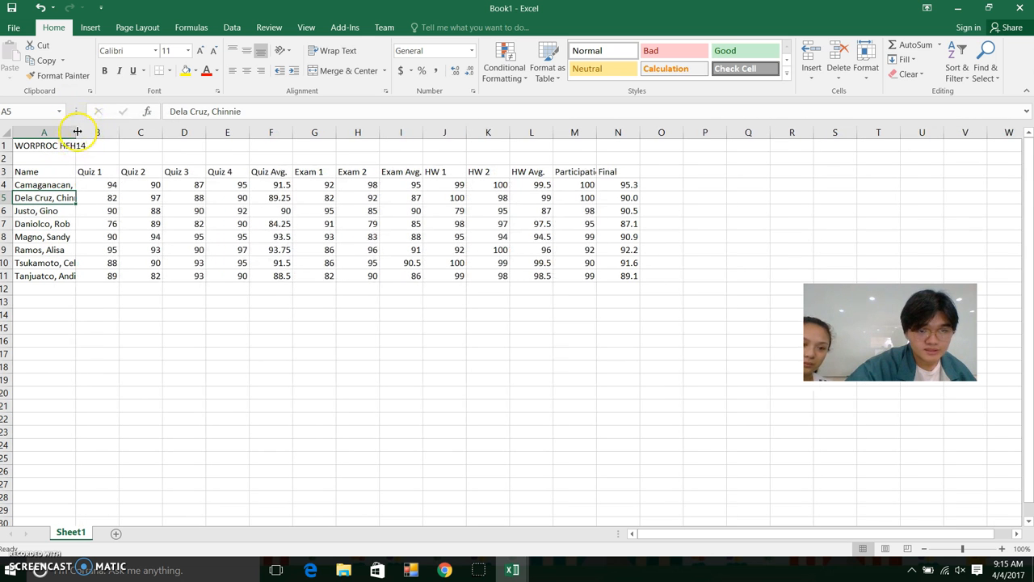
{"action": "double_click", "coordinate": [77, 132]}
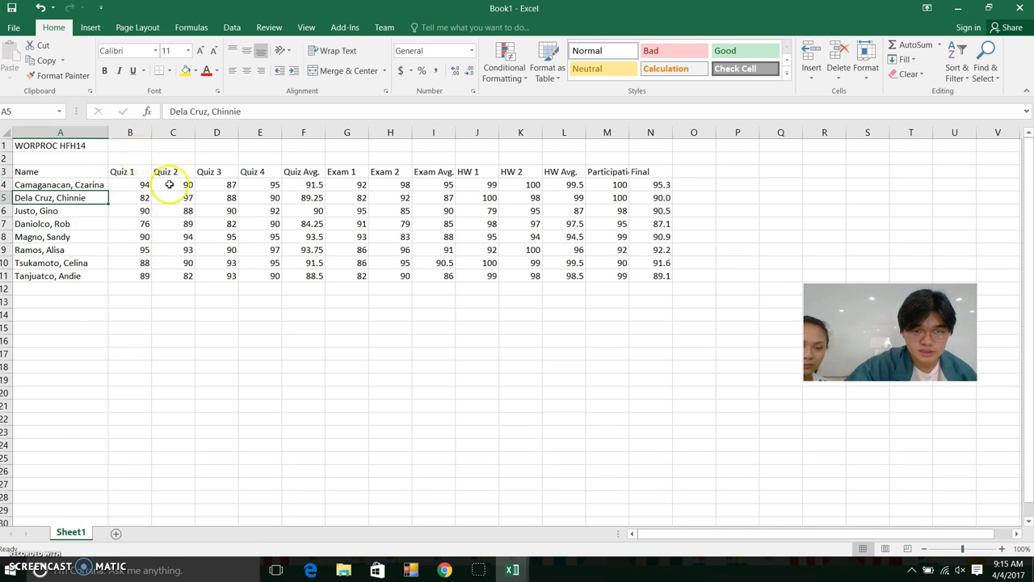
{"action": "left_click", "coordinate": [131, 147]}
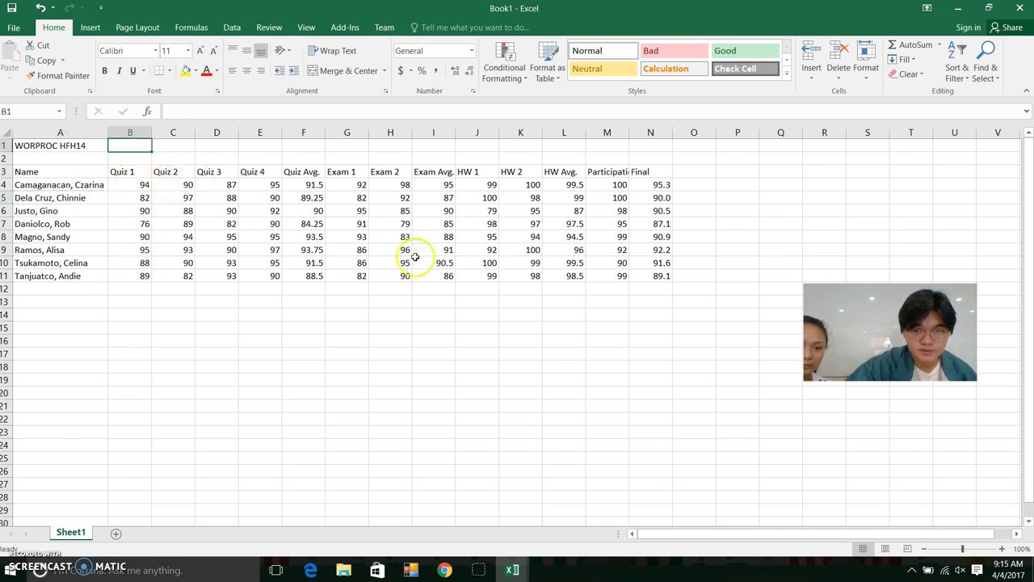
{"action": "left_click", "coordinate": [214, 159]}
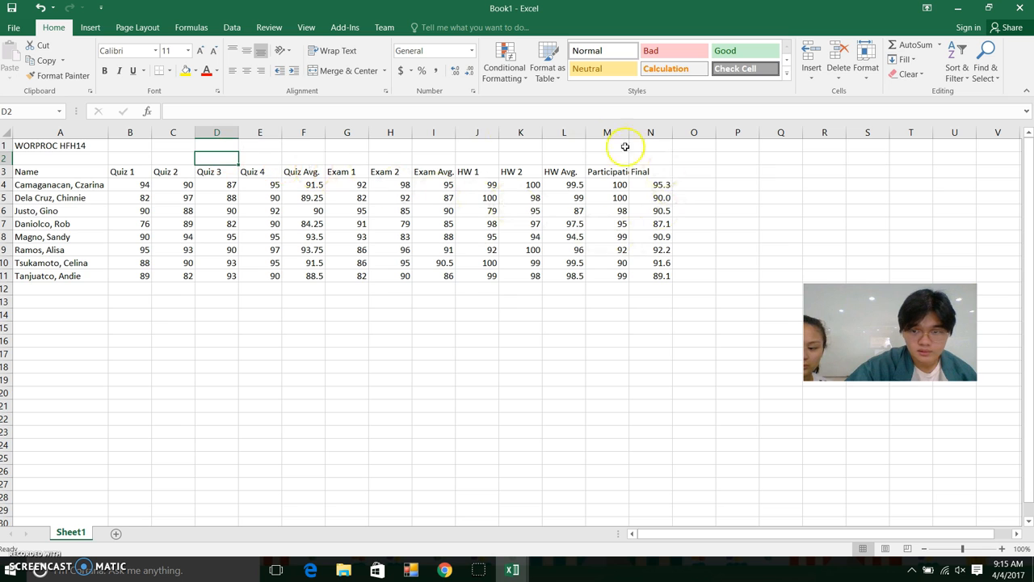
{"action": "left_click", "coordinate": [138, 156]}
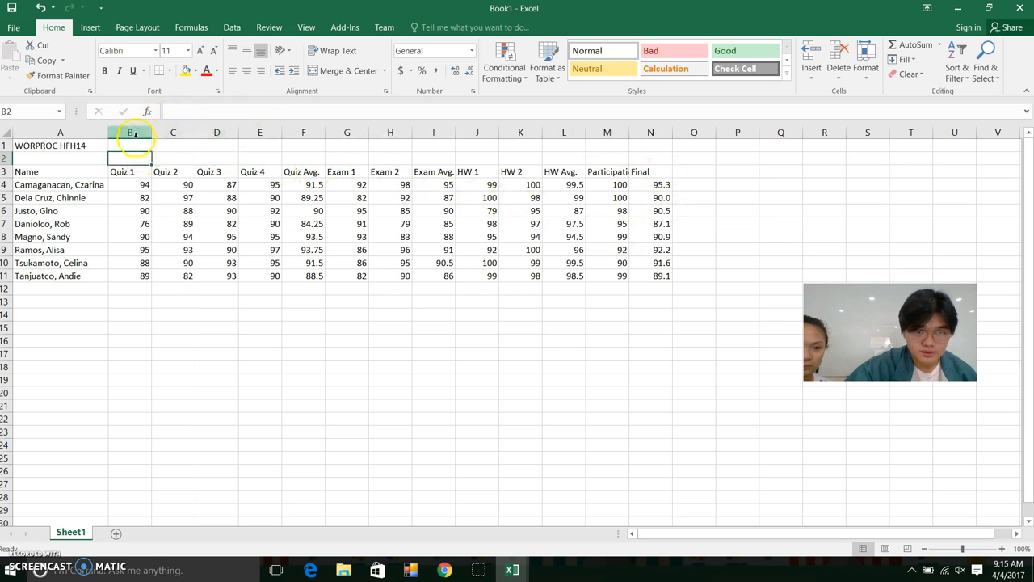
AutoFit columns B through N so the full Participation heading shows
{"action": "left_click_drag", "start_coordinate": [131, 134], "coordinate": [630, 151]}
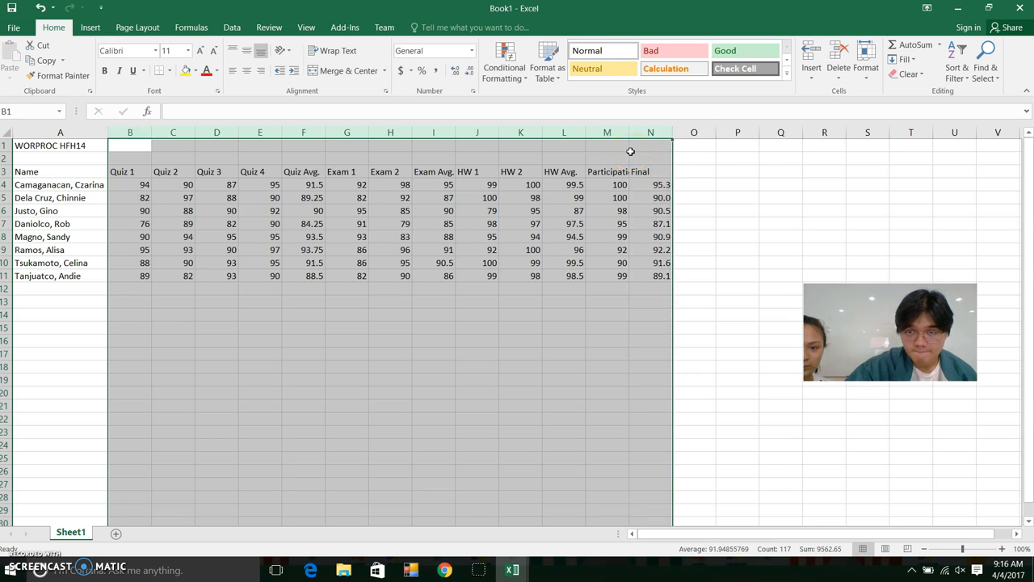
{"action": "double_click", "coordinate": [151, 133]}
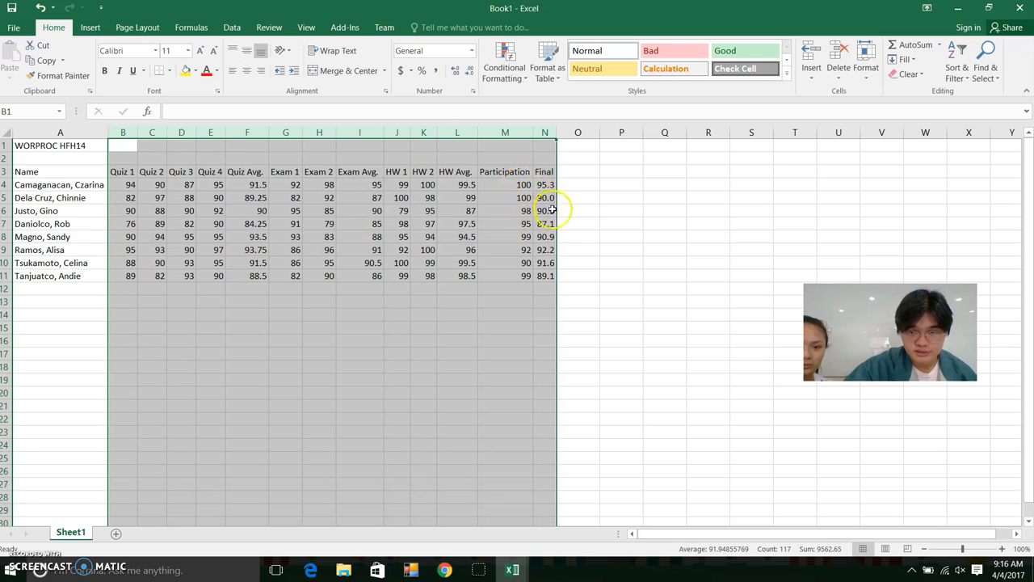
{"action": "left_click", "coordinate": [125, 157]}
{"action": "left_click", "coordinate": [234, 328]}
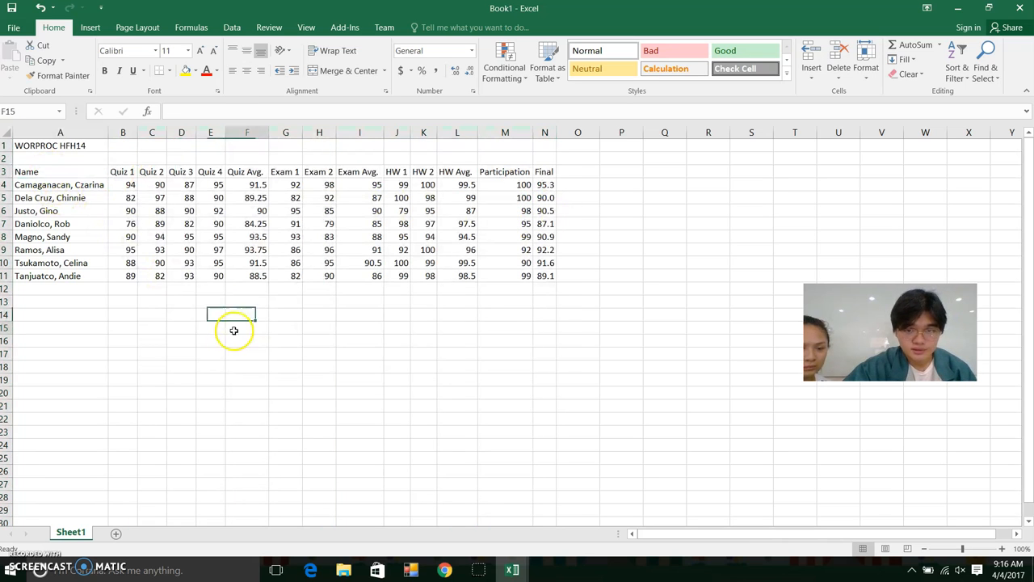
{"action": "left_click", "coordinate": [424, 172]}
Centre-align all contents of the grade table A3:N11
{"action": "left_click_drag", "start_coordinate": [40, 171], "coordinate": [542, 277]}
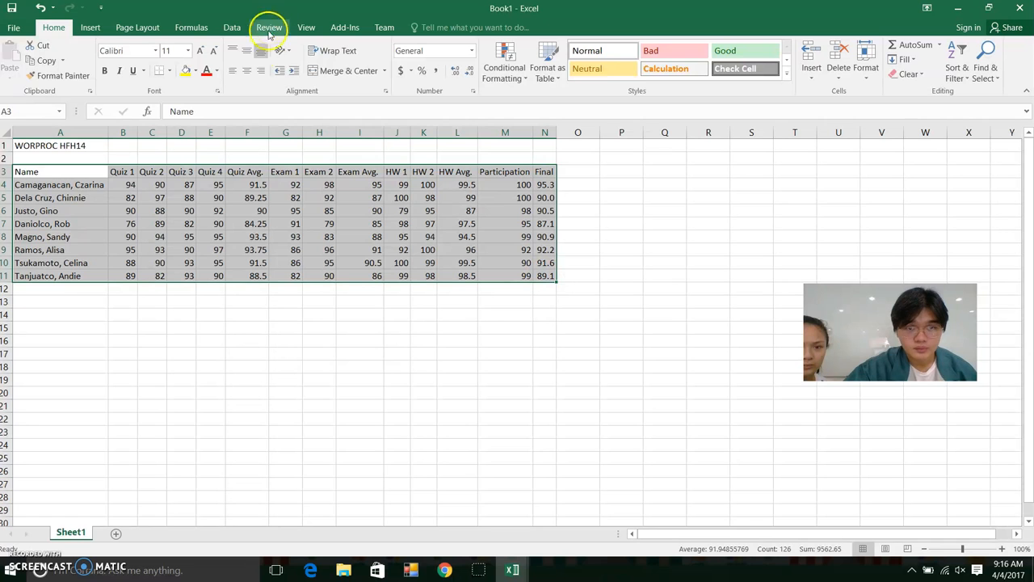
{"action": "left_click", "coordinate": [248, 71]}
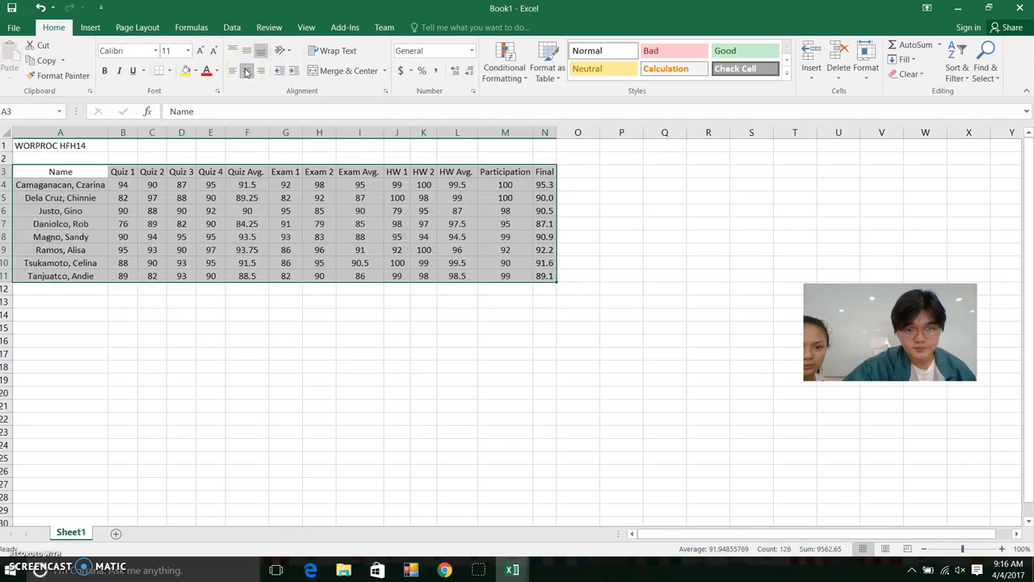
{"action": "left_click", "coordinate": [181, 158]}
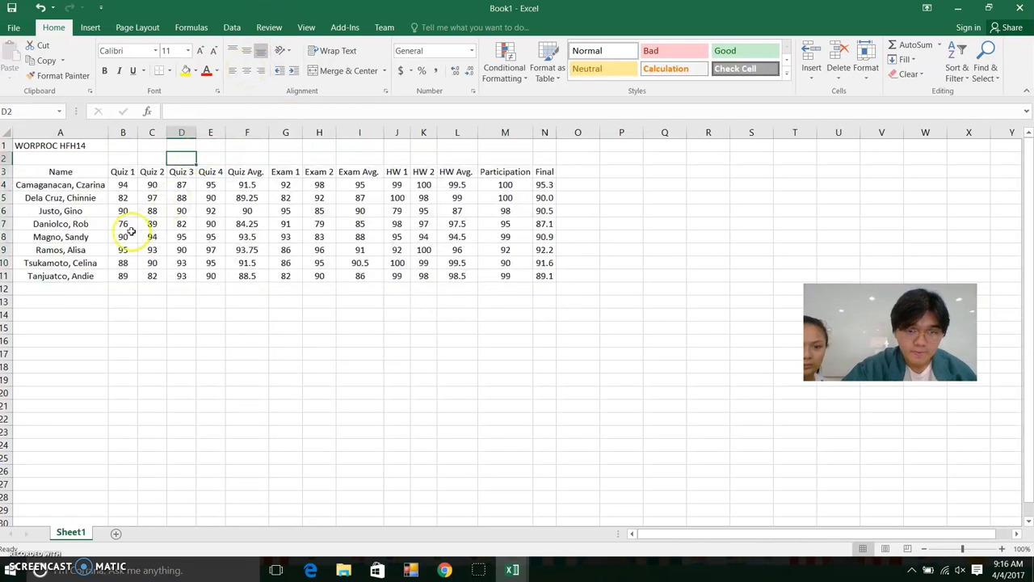
{"action": "left_click", "coordinate": [53, 176]}
{"action": "left_click", "coordinate": [79, 249]}
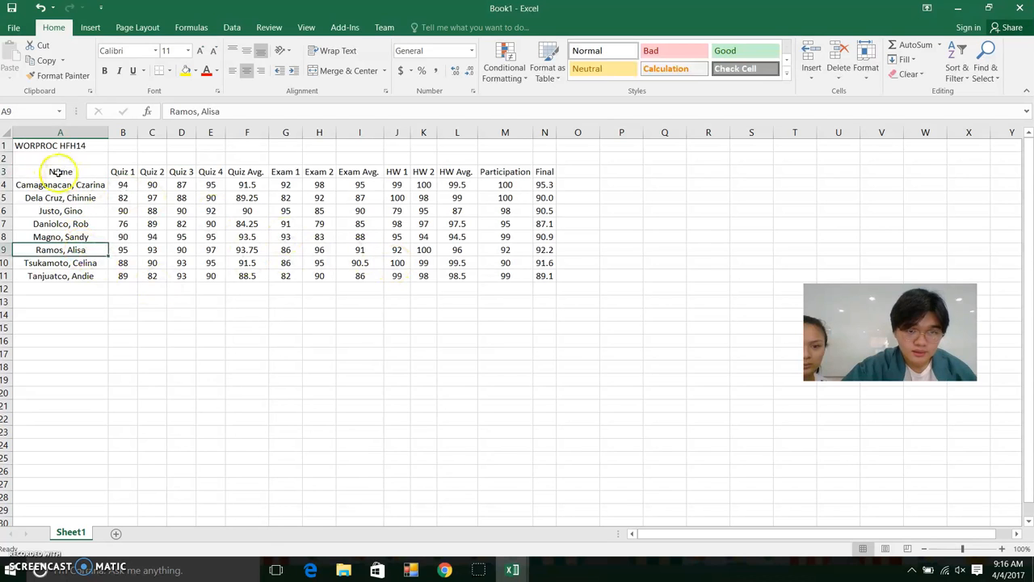
Make the header row A3:N3 bold
{"action": "left_click_drag", "start_coordinate": [37, 171], "coordinate": [547, 173]}
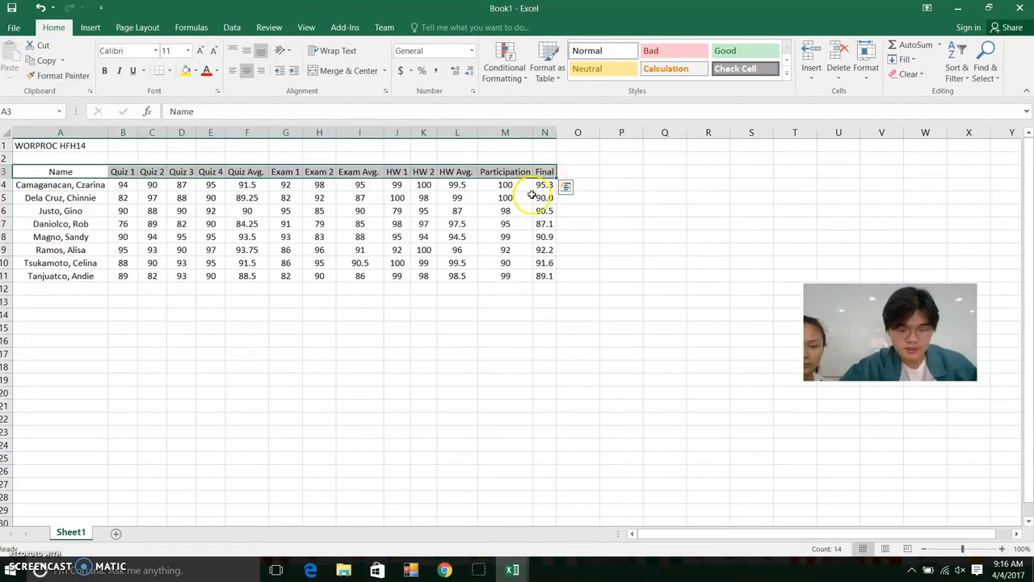
{"action": "left_click", "coordinate": [104, 70]}
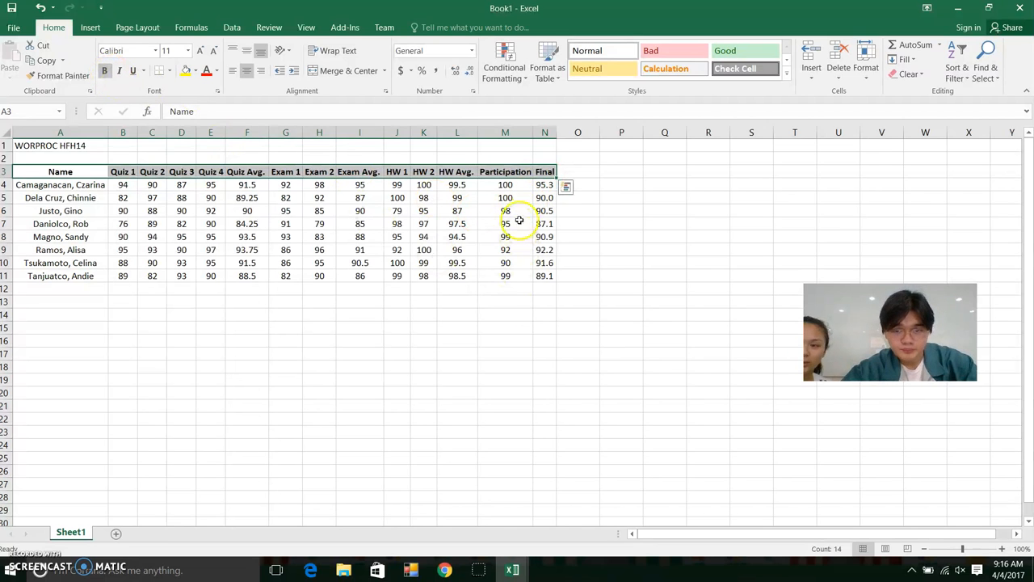
{"action": "left_click", "coordinate": [506, 264]}
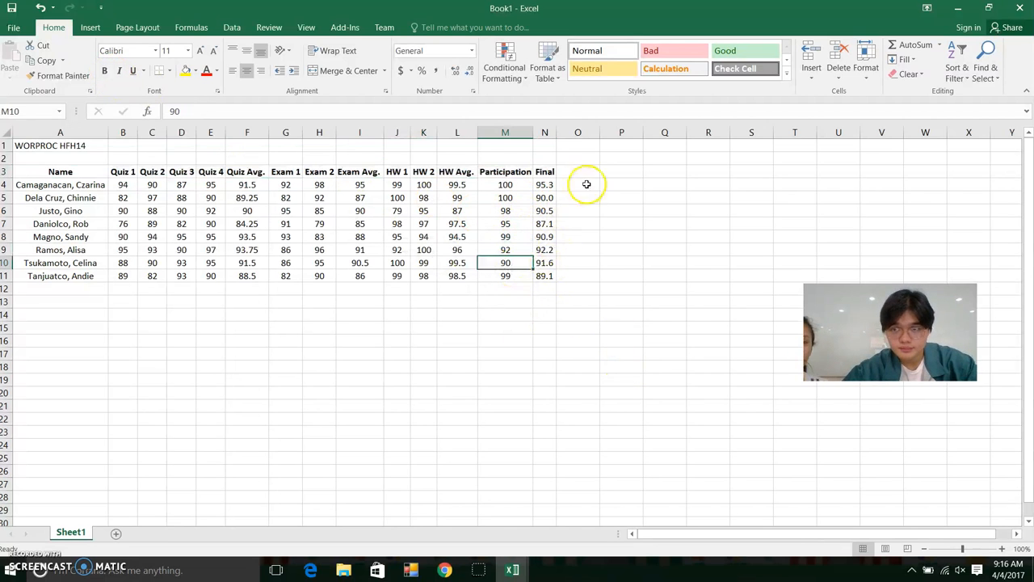
{"action": "left_click", "coordinate": [72, 172]}
{"action": "mouse_move", "coordinate": [74, 171]}
{"action": "left_mouse_down"}
{"action": "mouse_move", "coordinate": [121, 224]}
{"action": "mouse_move", "coordinate": [566, 258]}
{"action": "mouse_move", "coordinate": [540, 270]}
{"action": "left_mouse_up"}
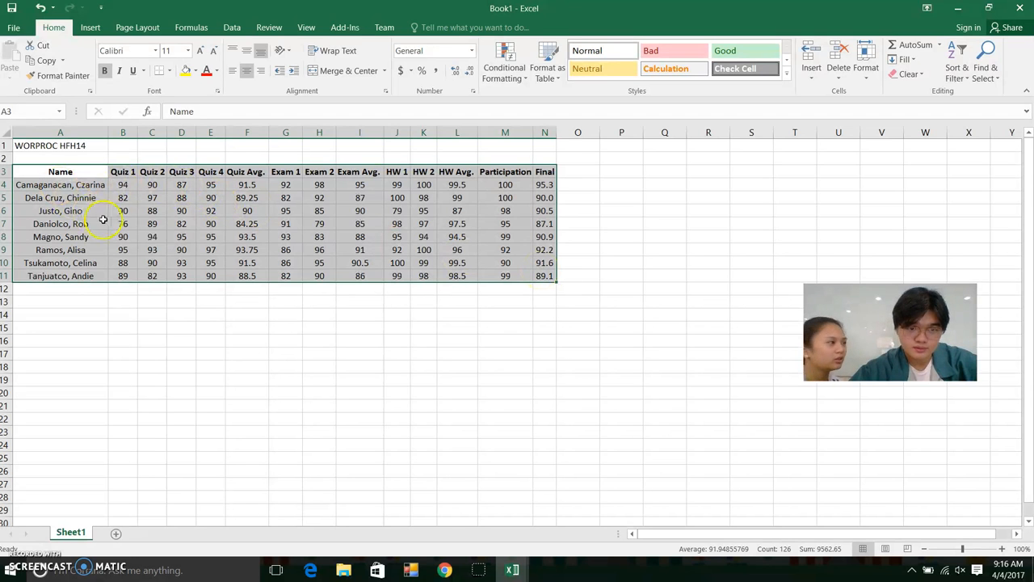
{"action": "left_click", "coordinate": [86, 174]}
Add a filter to the Name column A3:A11
{"action": "left_click_drag", "start_coordinate": [96, 171], "coordinate": [99, 276]}
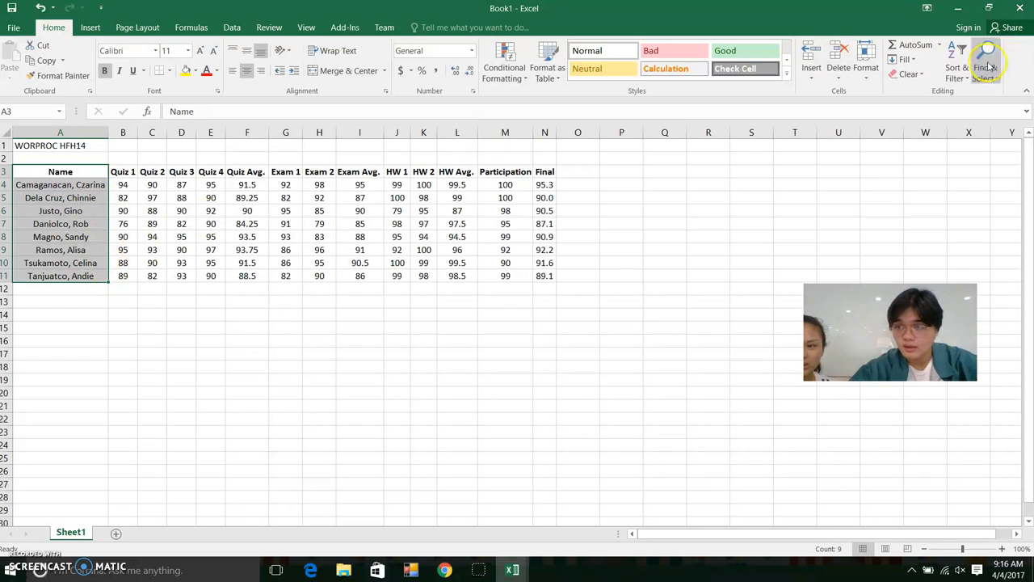
{"action": "left_click", "coordinate": [956, 71]}
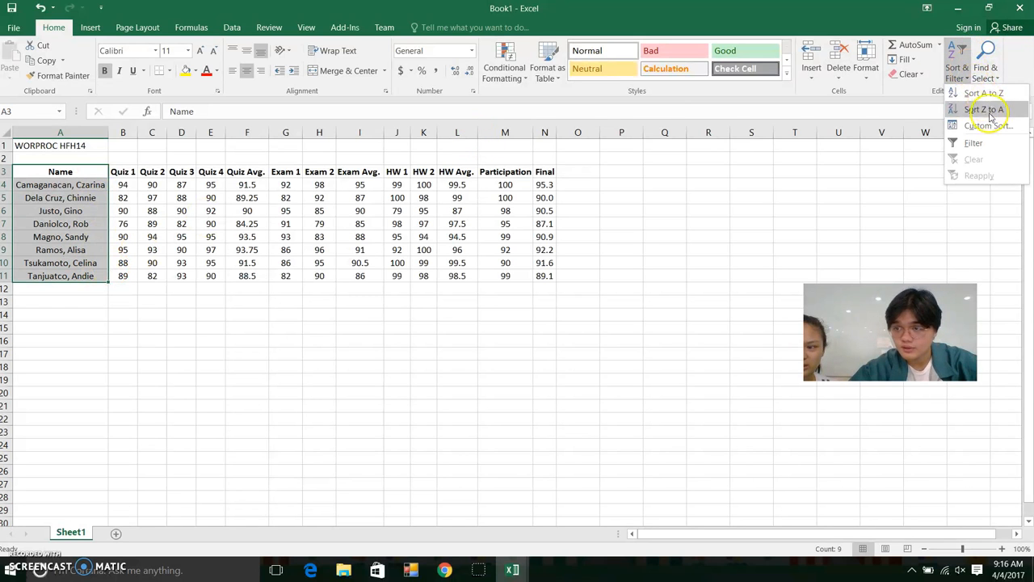
{"action": "left_click", "coordinate": [986, 149]}
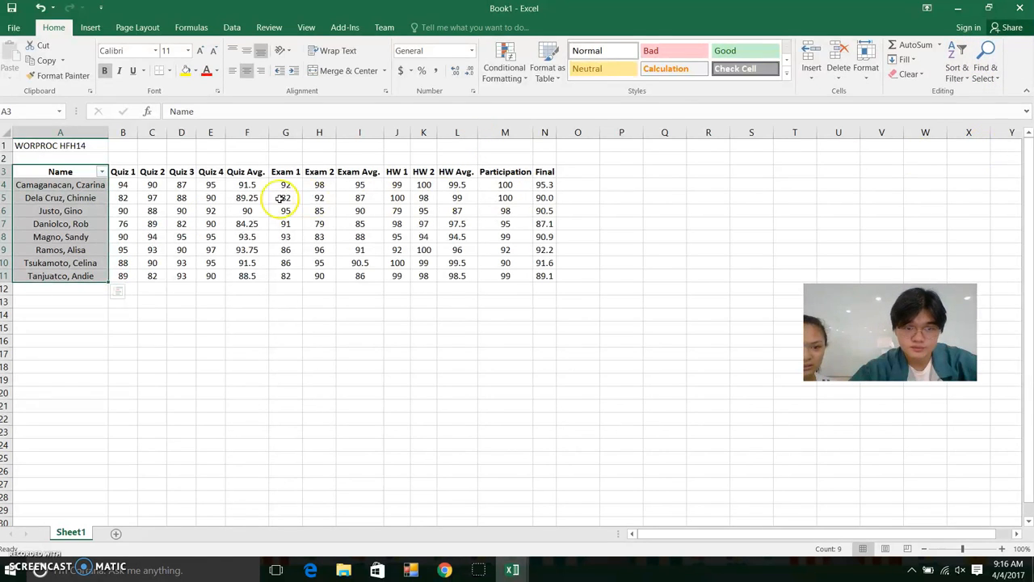
Sort the students A to Z, expanding the sort to keep each row's grades together
{"action": "left_click", "coordinate": [102, 173]}
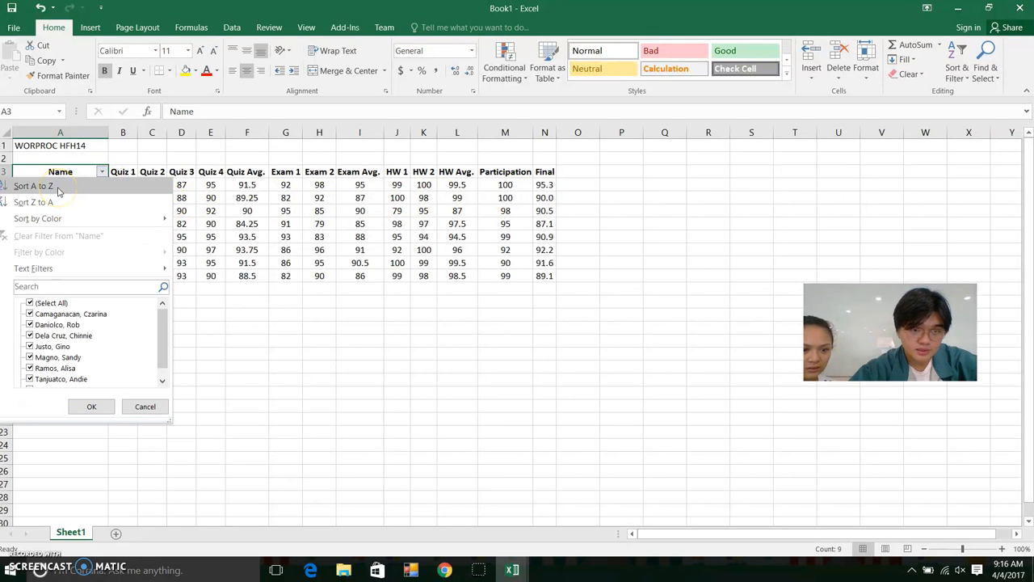
{"action": "left_click", "coordinate": [33, 186]}
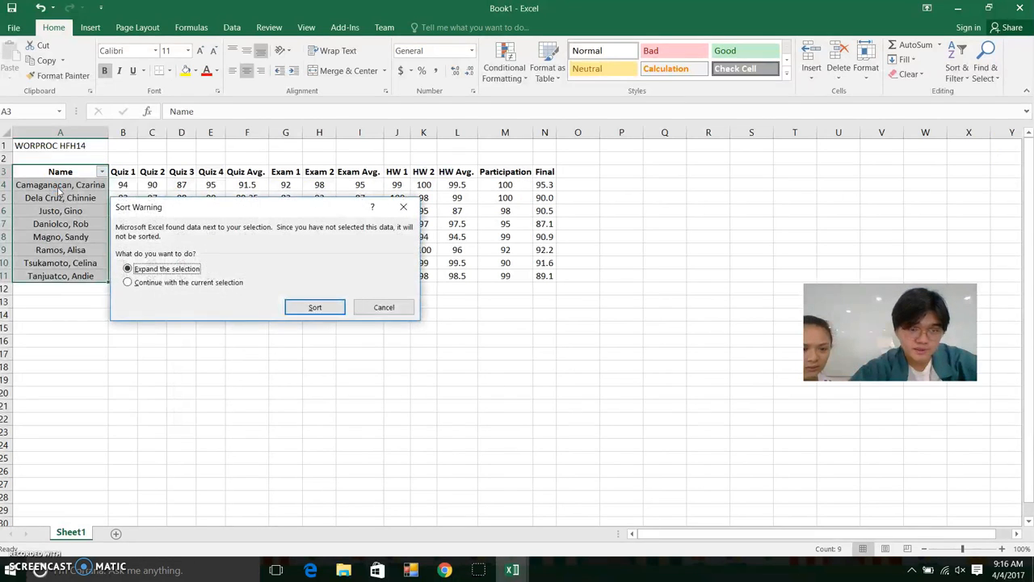
{"action": "left_click", "coordinate": [333, 306]}
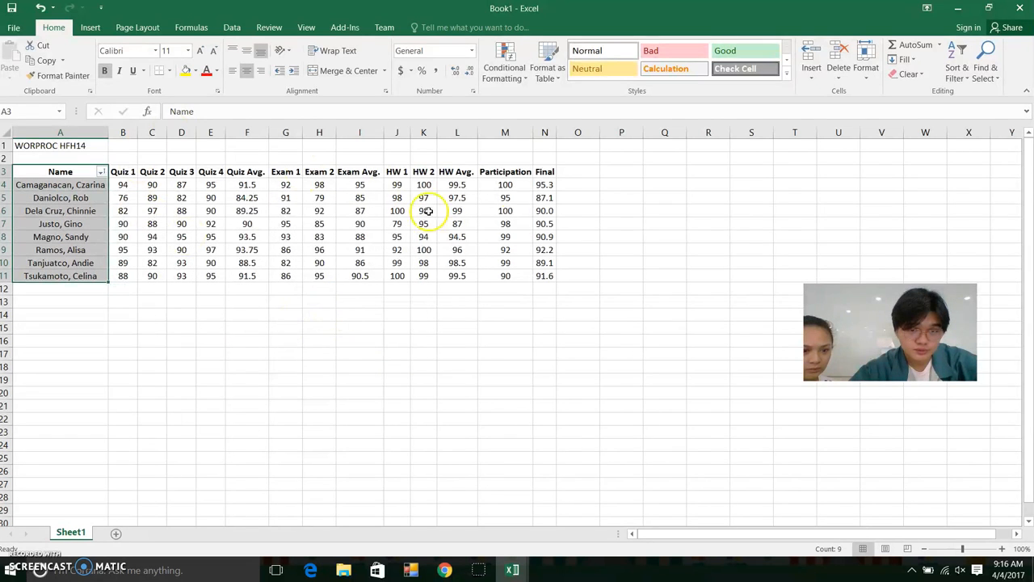
{"action": "left_click", "coordinate": [120, 325]}
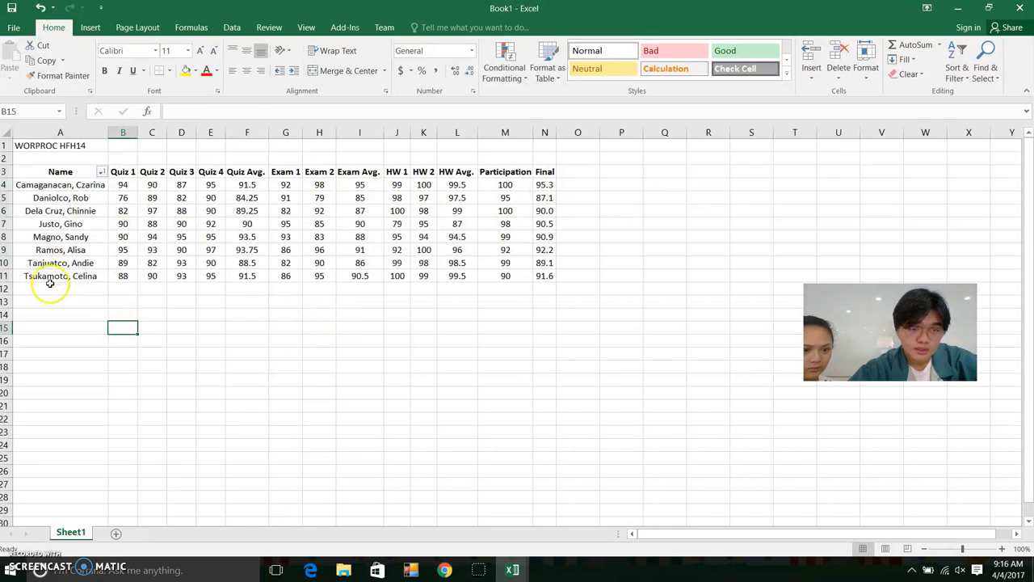
Check the alphabetised student names and reselect the grade table A3:N11
{"action": "left_click", "coordinate": [41, 185]}
{"action": "left_click", "coordinate": [54, 200]}
{"action": "left_click", "coordinate": [54, 210]}
{"action": "left_click", "coordinate": [51, 183]}
{"action": "left_click", "coordinate": [49, 196]}
{"action": "left_click", "coordinate": [45, 183]}
{"action": "left_click", "coordinate": [50, 225]}
{"action": "left_click", "coordinate": [48, 237]}
{"action": "left_click", "coordinate": [51, 262]}
{"action": "left_click", "coordinate": [52, 249]}
{"action": "left_click_drag", "start_coordinate": [63, 285], "coordinate": [63, 277]}
{"action": "left_click", "coordinate": [67, 173]}
{"action": "left_click", "coordinate": [84, 299]}
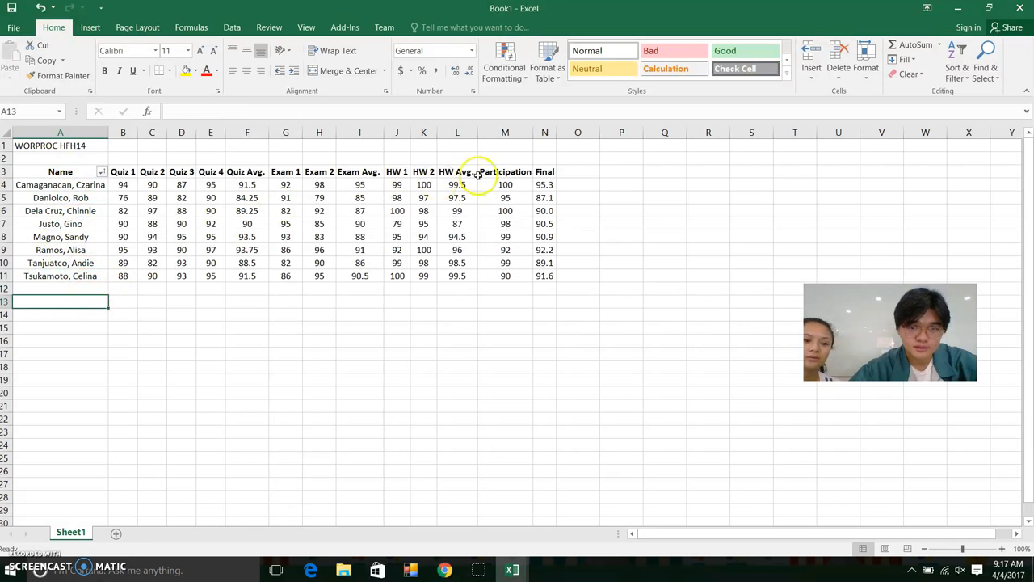
{"action": "left_click_drag", "start_coordinate": [64, 170], "coordinate": [545, 276]}
Apply black Outline and Inside borders to every cell of A3:N11 through Format Cells
{"action": "right_click", "coordinate": [390, 211]}
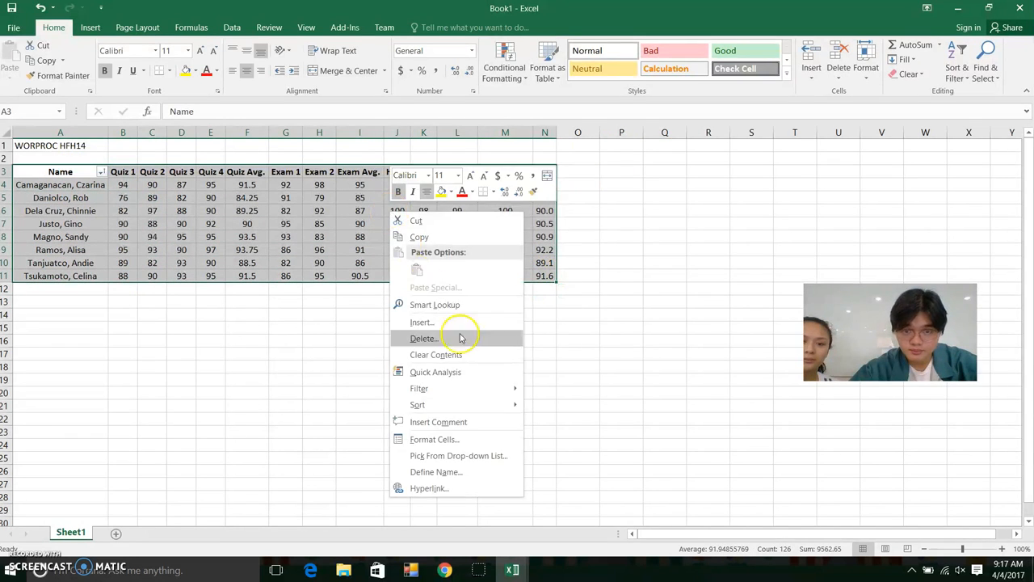
{"action": "left_click", "coordinate": [422, 441]}
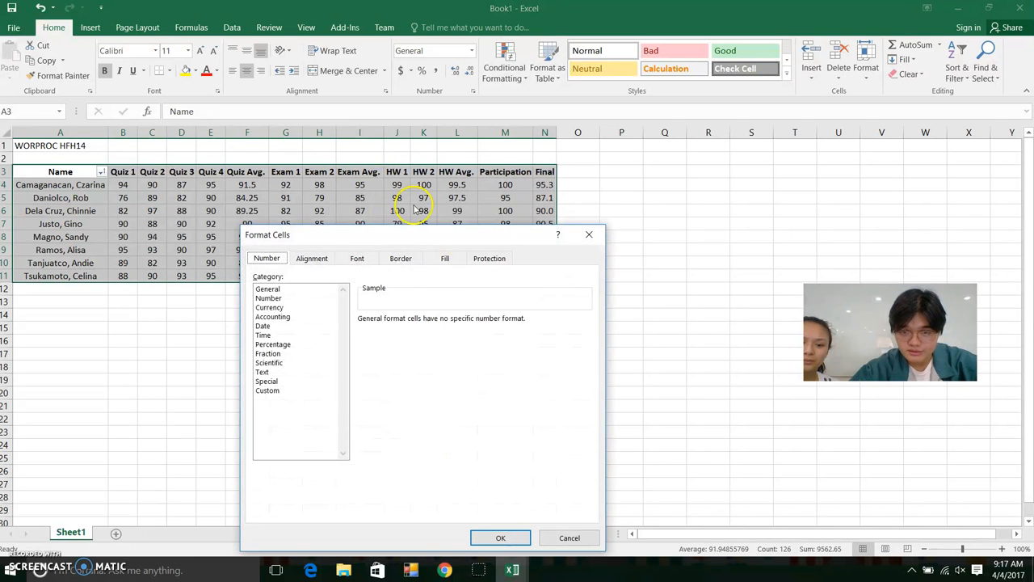
{"action": "left_click", "coordinate": [425, 177]}
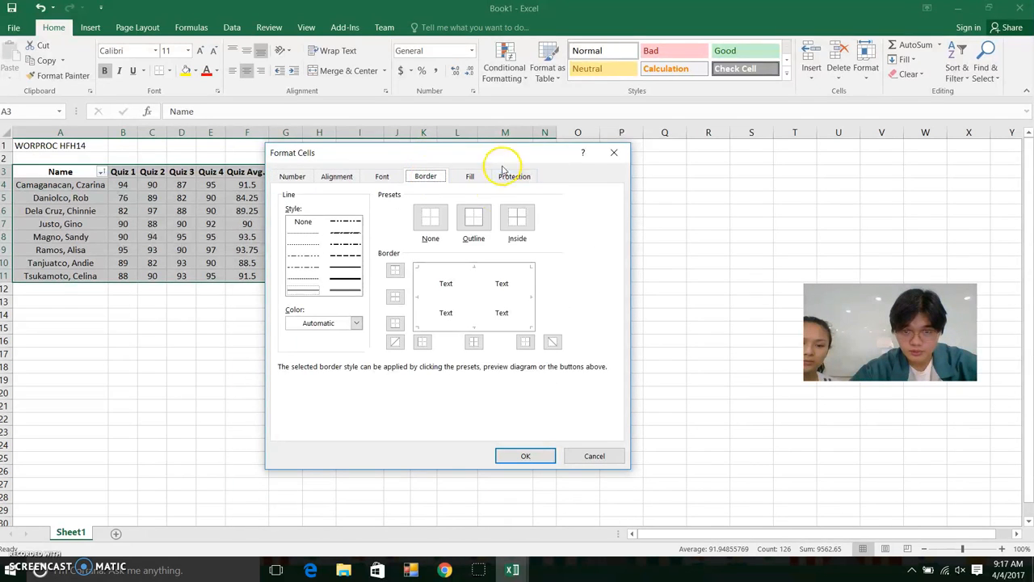
{"action": "left_click", "coordinate": [356, 323]}
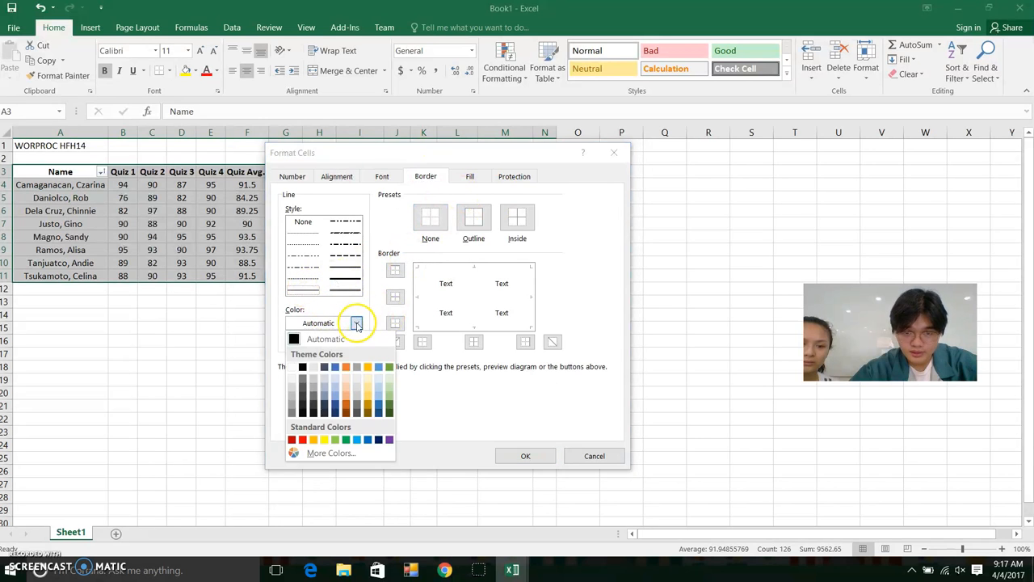
{"action": "left_click", "coordinate": [302, 368]}
{"action": "left_click", "coordinate": [480, 220]}
{"action": "left_click", "coordinate": [517, 216]}
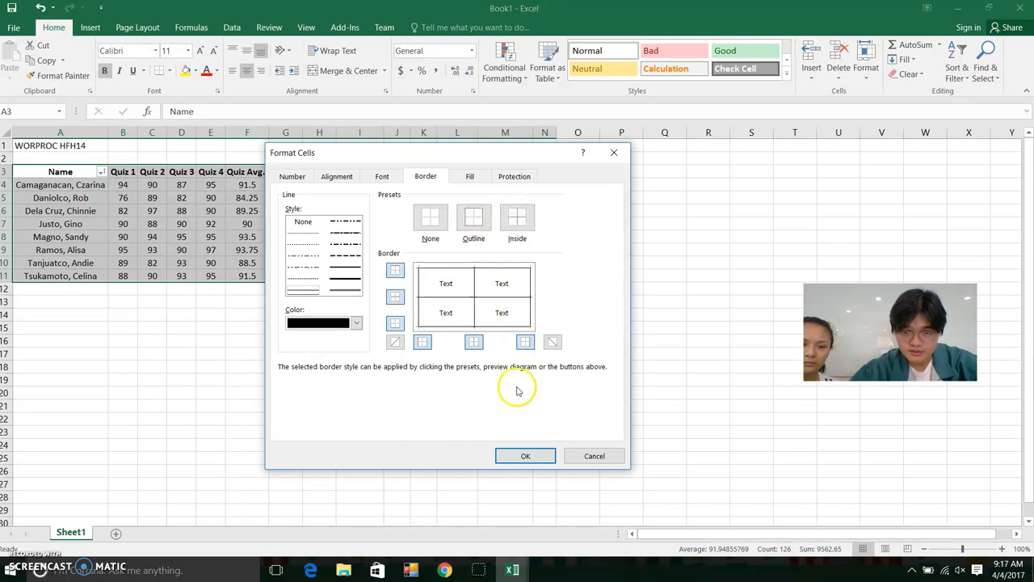
{"action": "left_click", "coordinate": [525, 457]}
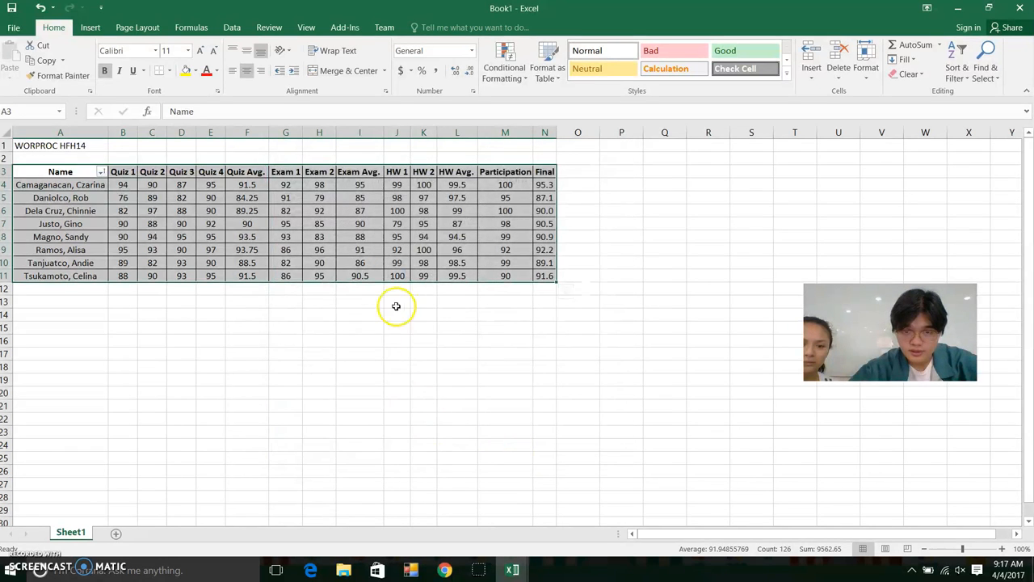
{"action": "left_click", "coordinate": [360, 327]}
{"action": "left_click", "coordinate": [576, 236]}
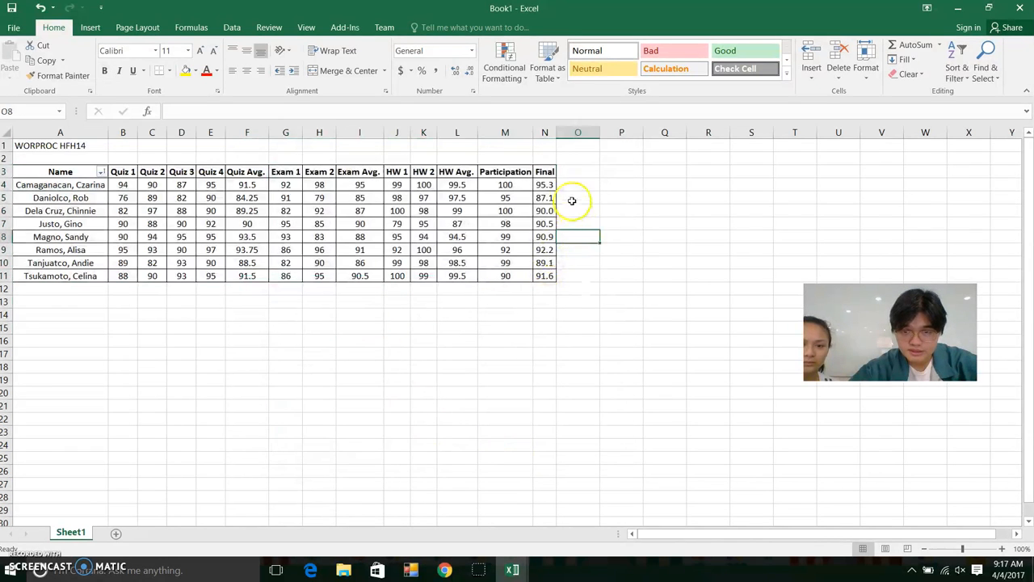
{"action": "left_click", "coordinate": [55, 174]}
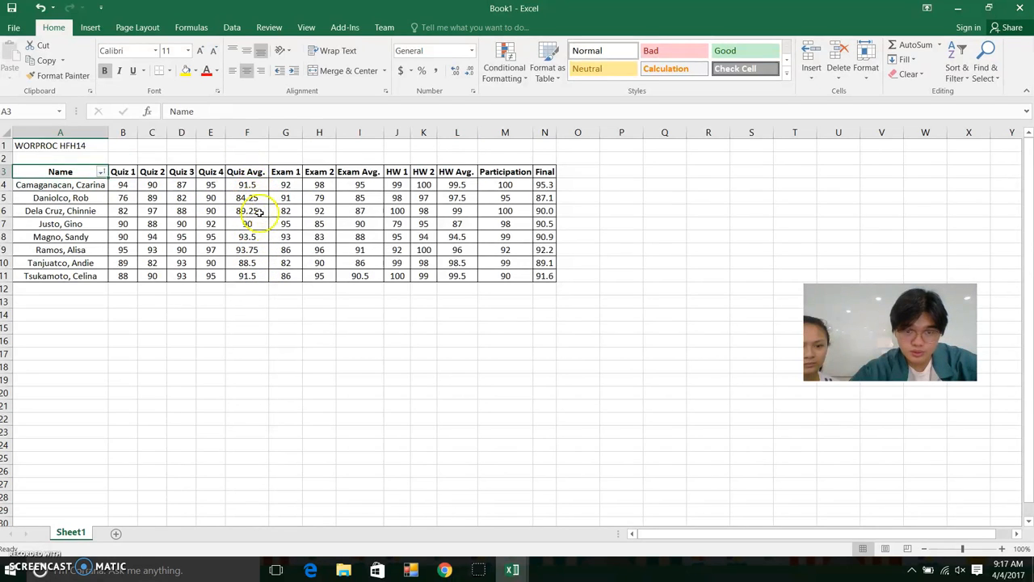
Format-paint the Final column's one-decimal format onto HW Avg., then HW Avg.'s onto Quiz Avg
{"action": "left_click_drag", "start_coordinate": [550, 184], "coordinate": [549, 275]}
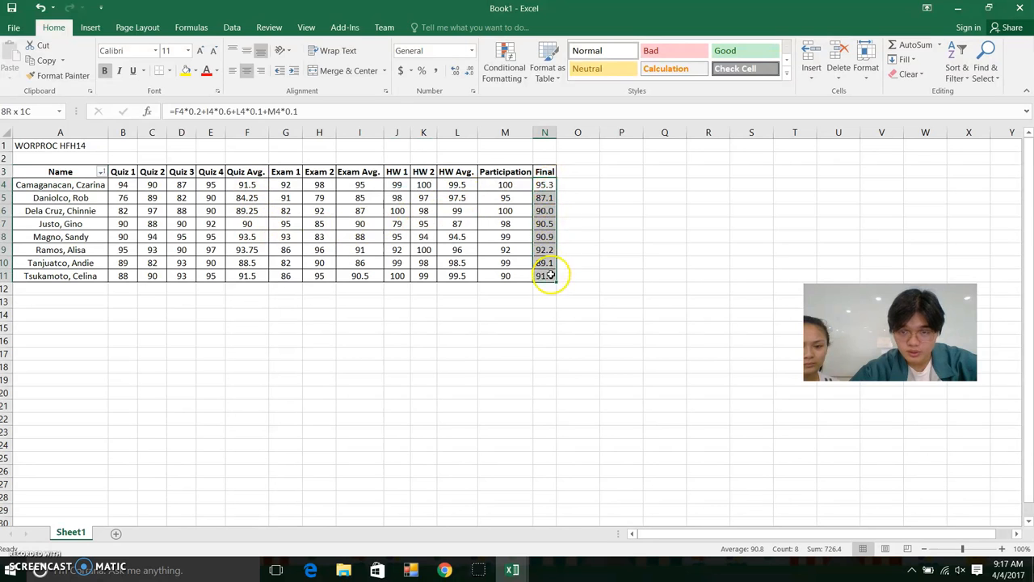
{"action": "left_click", "coordinate": [62, 76]}
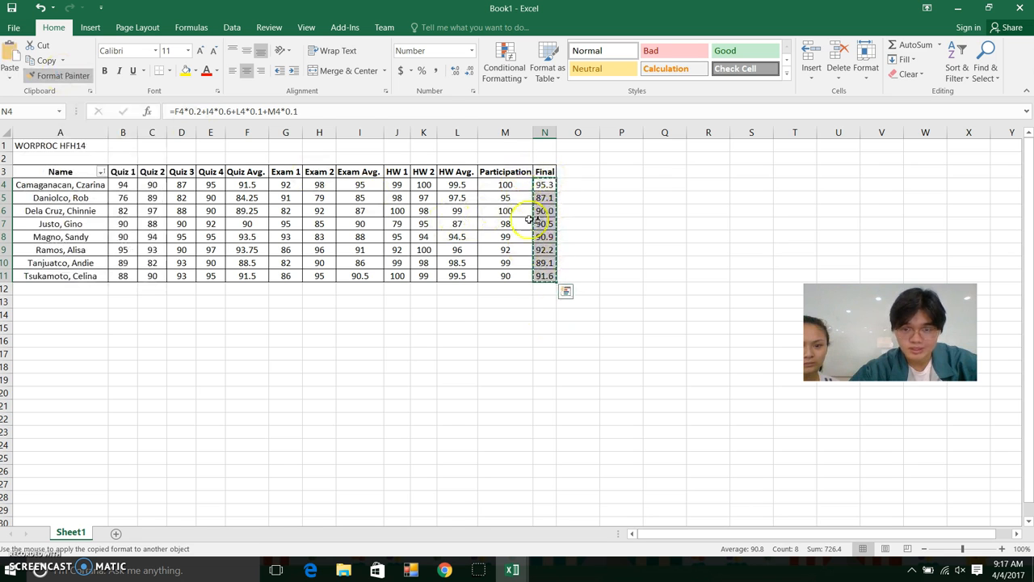
{"action": "left_click_drag", "start_coordinate": [457, 184], "coordinate": [459, 275]}
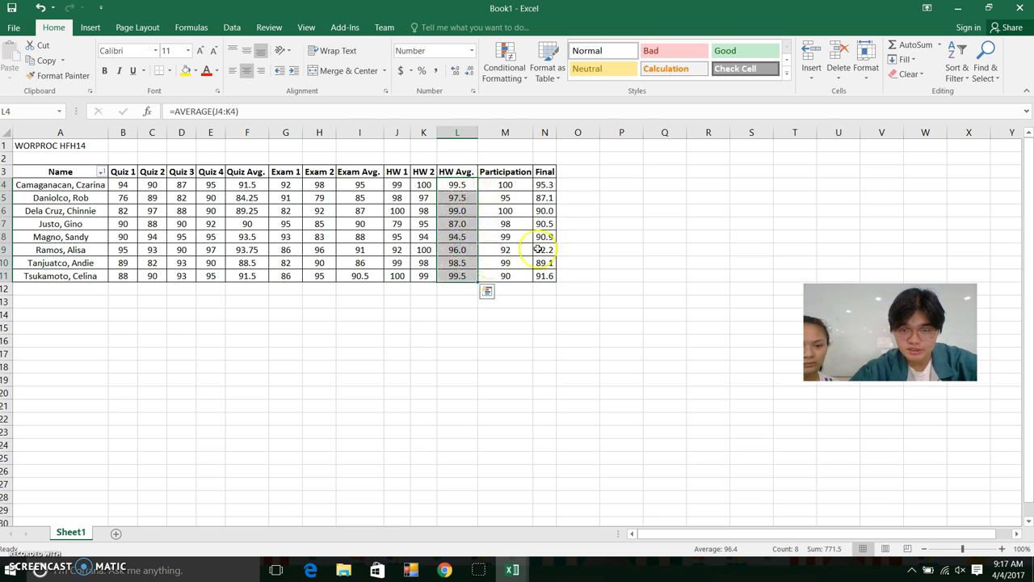
{"action": "left_click", "coordinate": [76, 78]}
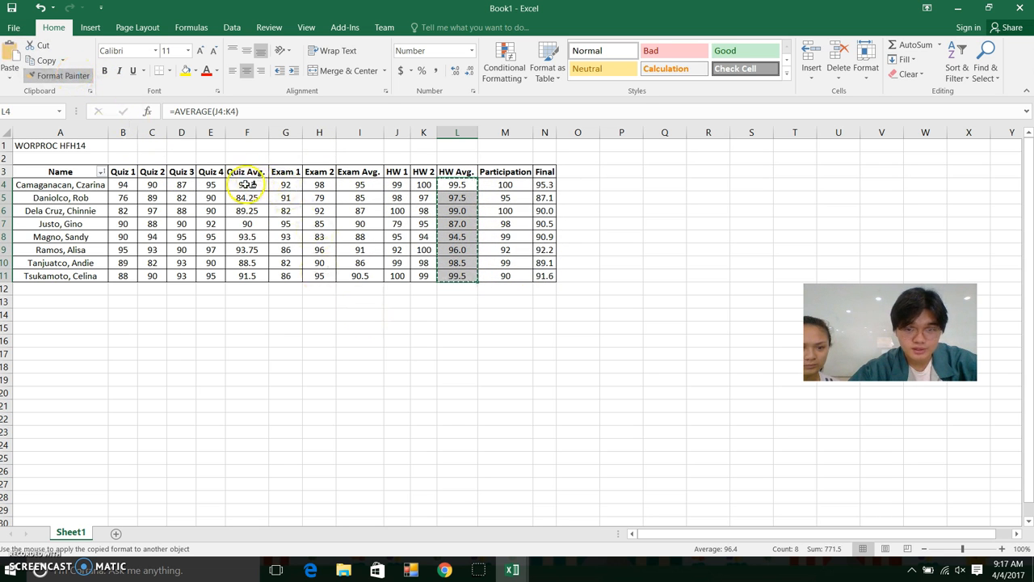
{"action": "left_click_drag", "start_coordinate": [247, 184], "coordinate": [247, 275]}
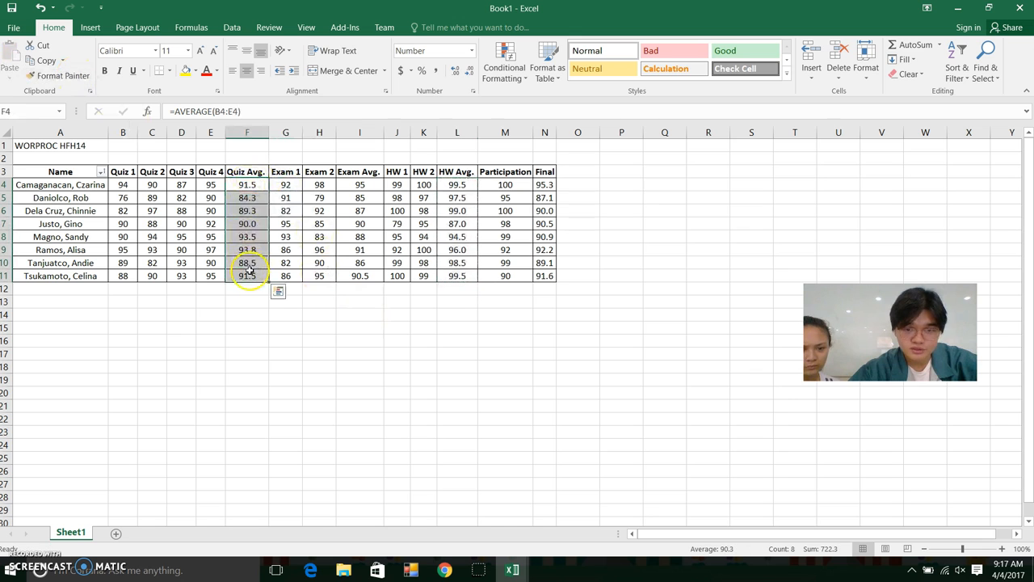
Apply the Neutral cell style to the Quiz Avg. and Exam Avg. values
{"action": "left_click", "coordinate": [577, 208]}
{"action": "left_click", "coordinate": [544, 185]}
{"action": "left_click_drag", "start_coordinate": [257, 187], "coordinate": [252, 277]}
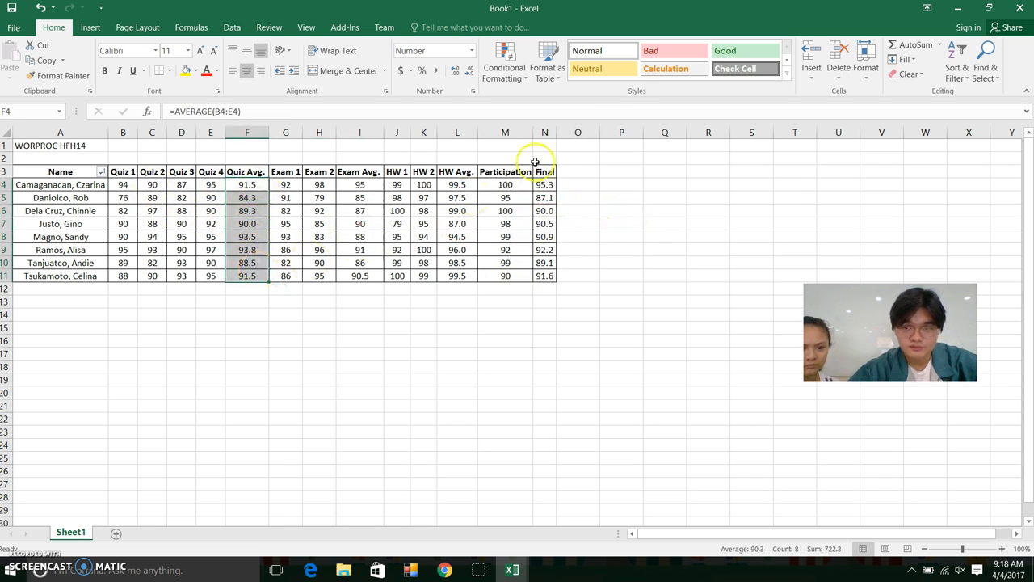
{"action": "left_click", "coordinate": [598, 72]}
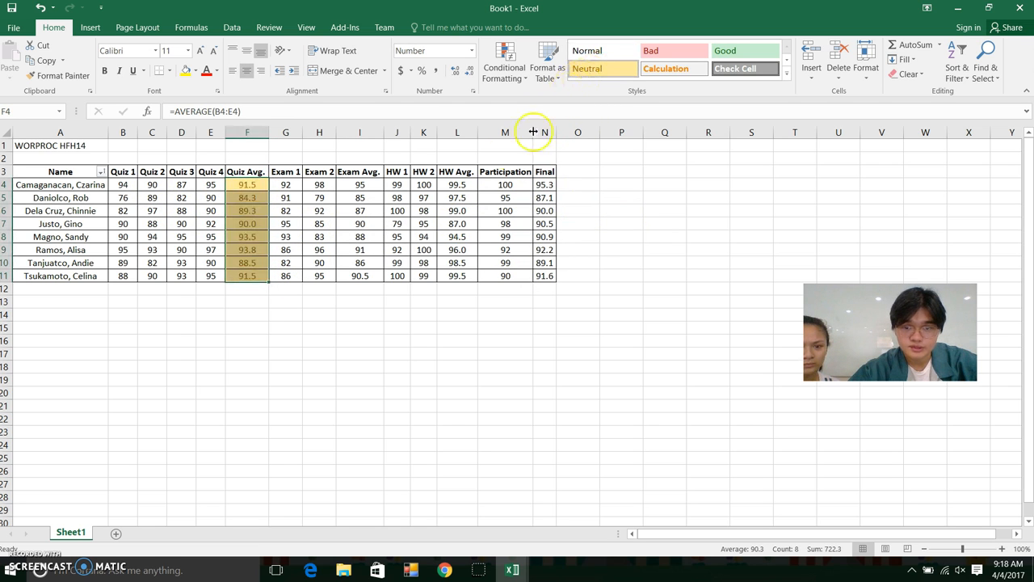
{"action": "left_click_drag", "start_coordinate": [362, 186], "coordinate": [363, 275]}
{"action": "left_click", "coordinate": [372, 288]}
{"action": "left_click_drag", "start_coordinate": [361, 186], "coordinate": [361, 275]}
{"action": "left_click", "coordinate": [597, 69]}
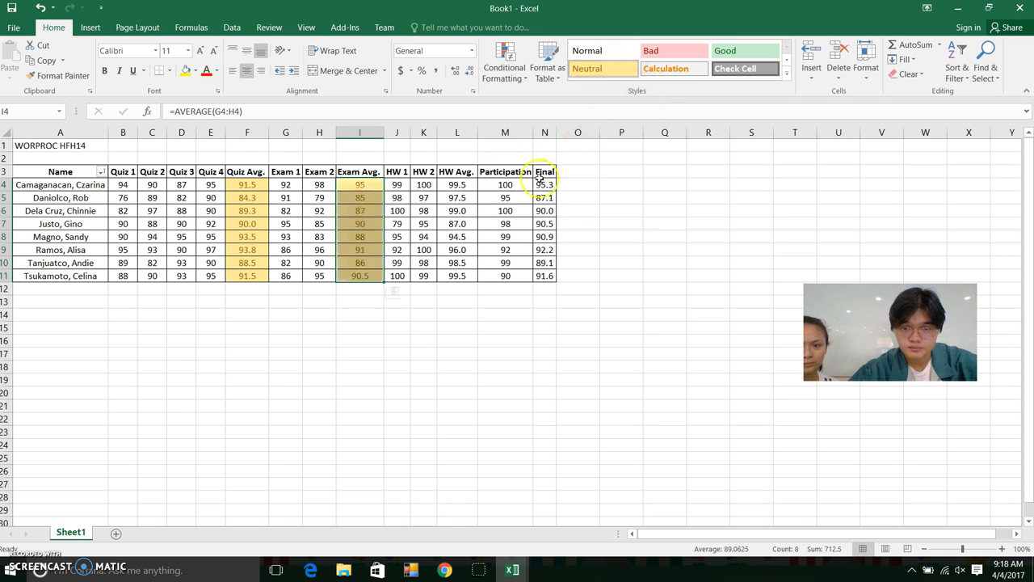
Style the Final grades as Good and the HW Avg. values as Neutral
{"action": "left_click_drag", "start_coordinate": [547, 187], "coordinate": [544, 273]}
{"action": "left_click", "coordinate": [731, 51]}
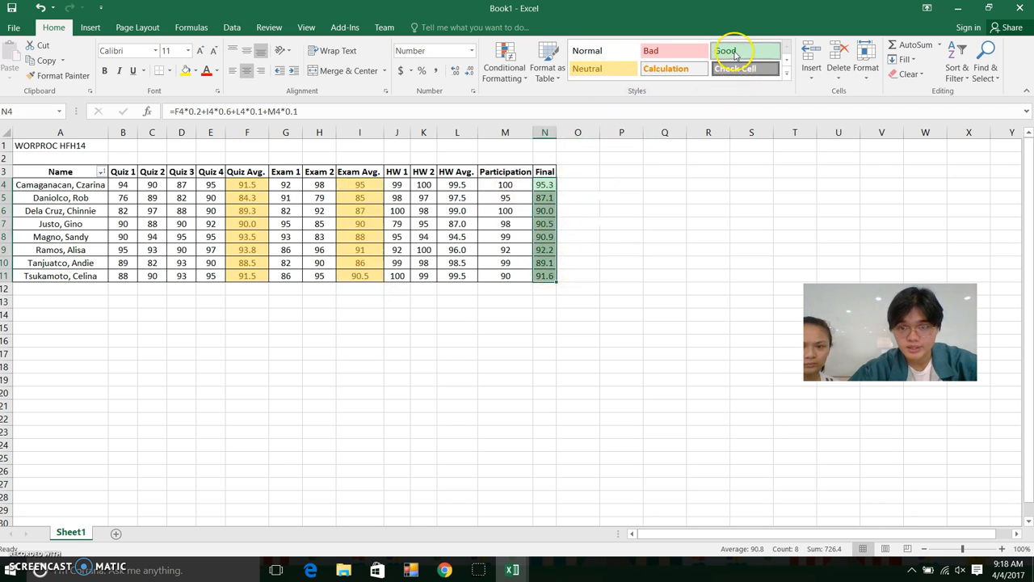
{"action": "left_click_drag", "start_coordinate": [457, 188], "coordinate": [461, 278]}
{"action": "left_click", "coordinate": [588, 68]}
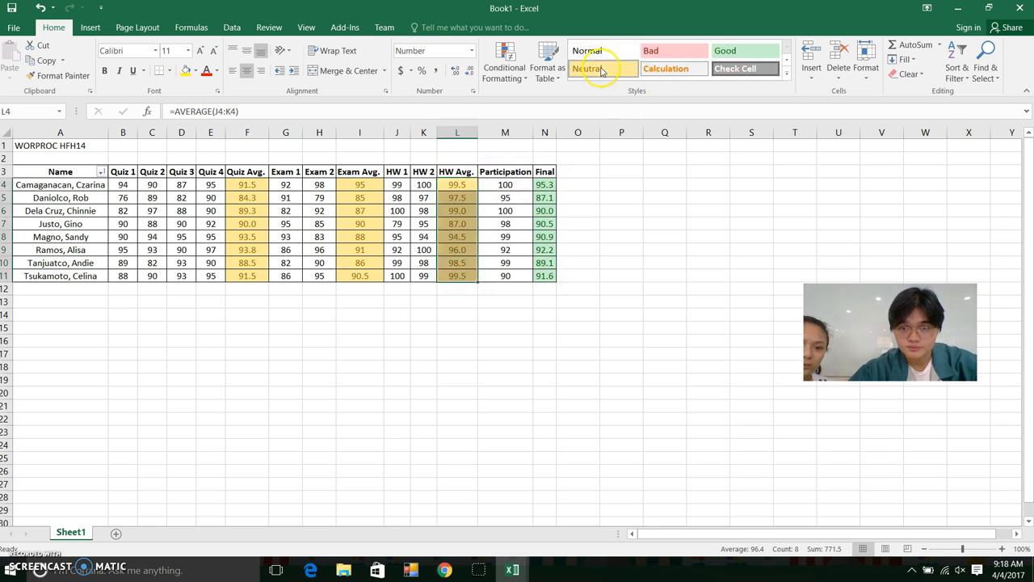
{"action": "left_click", "coordinate": [71, 145]}
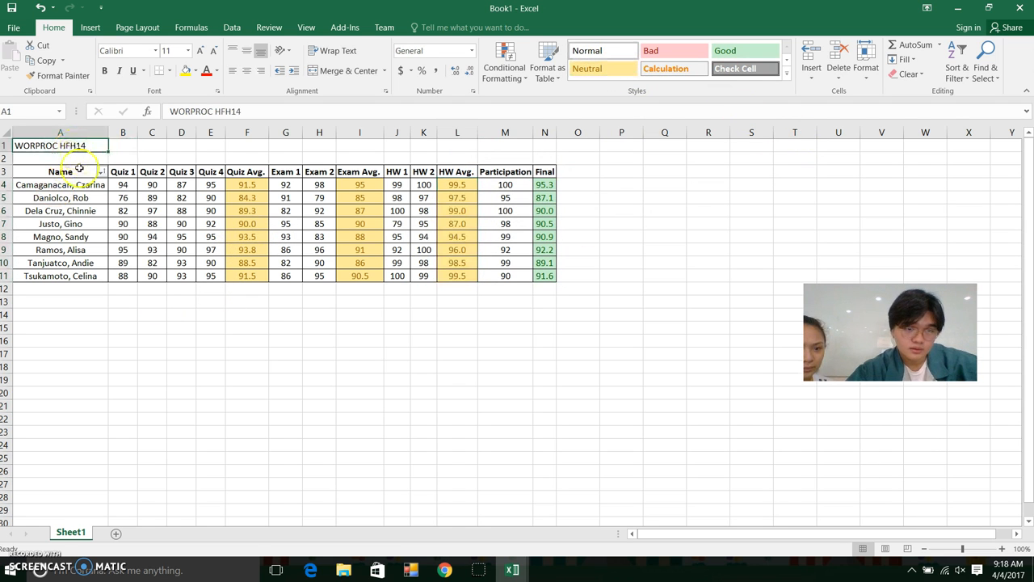
{"action": "left_click_drag", "start_coordinate": [185, 209], "coordinate": [287, 210]}
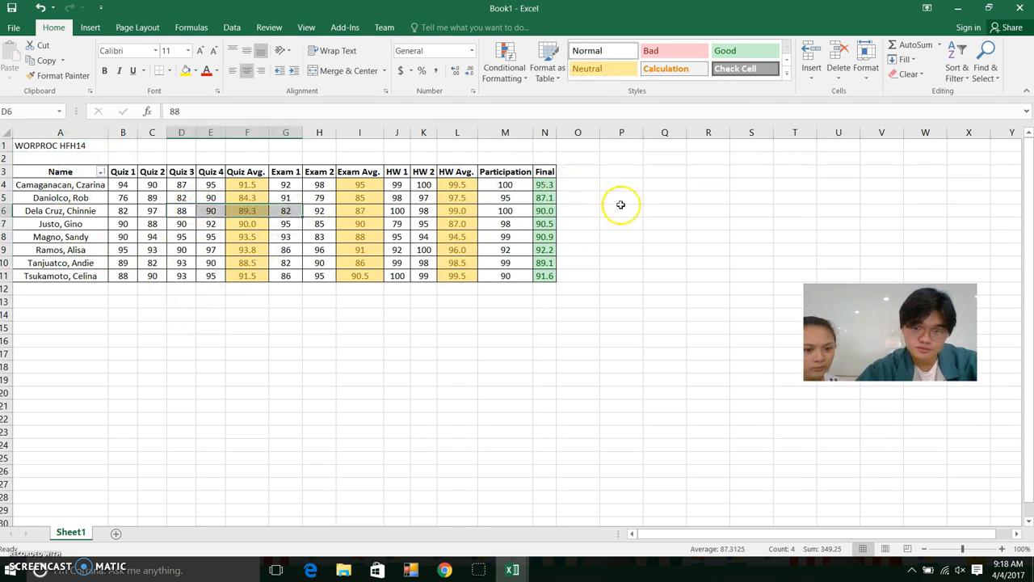
Select the Name header cell A3 and switch to the Insert ribbon
{"action": "left_click", "coordinate": [622, 209]}
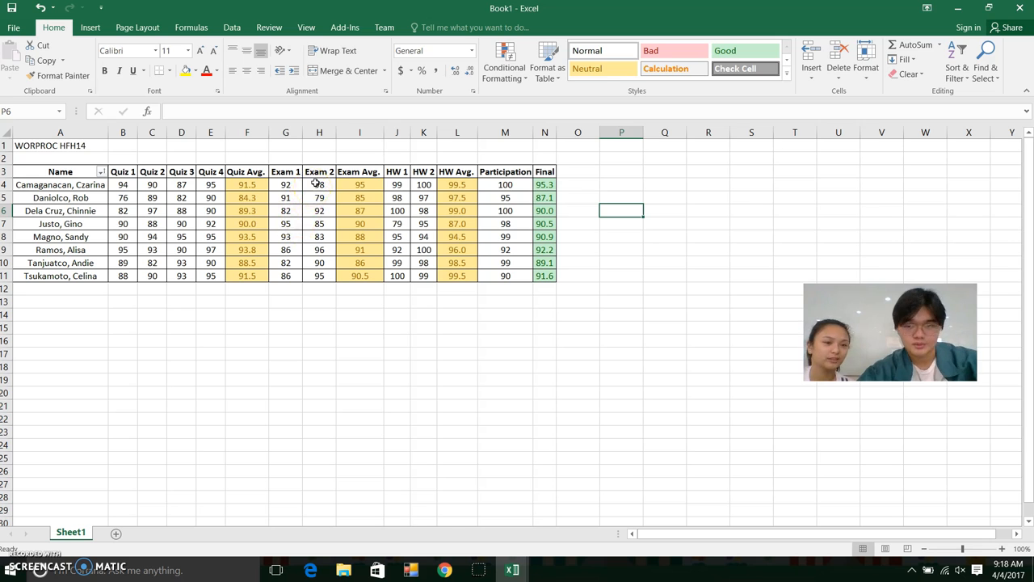
{"action": "left_click", "coordinate": [76, 185]}
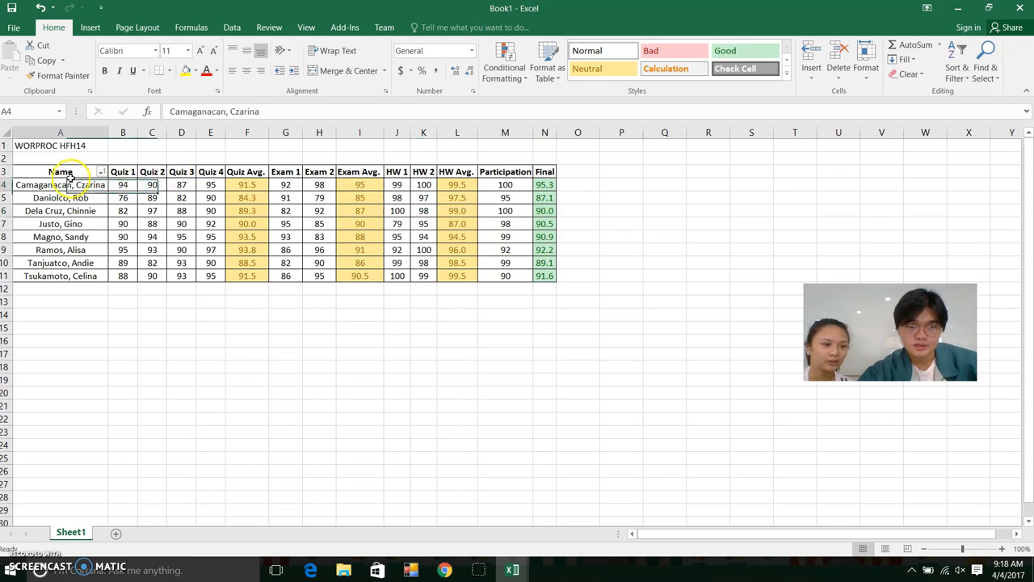
{"action": "left_click", "coordinate": [65, 172]}
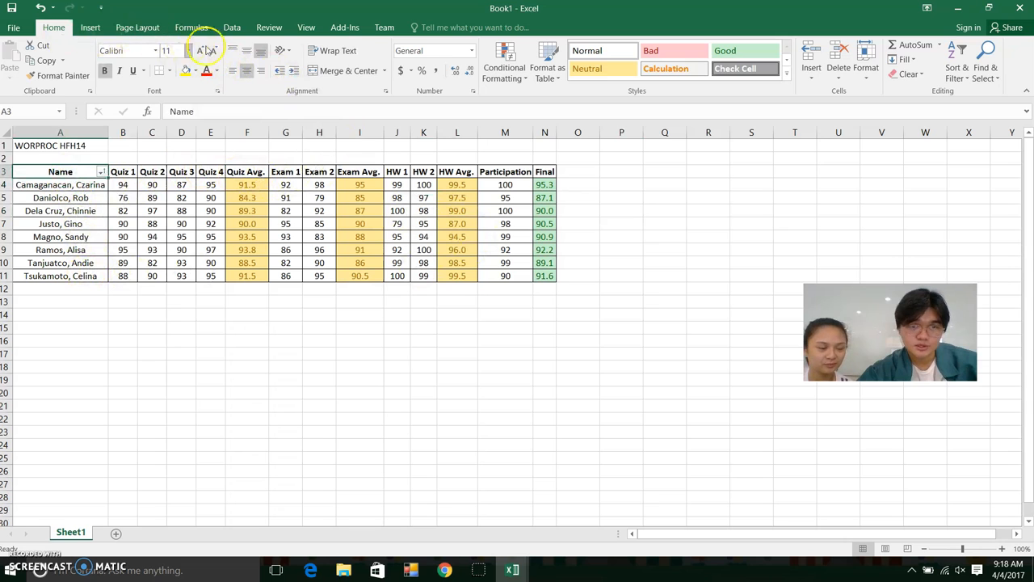
{"action": "left_click", "coordinate": [90, 29]}
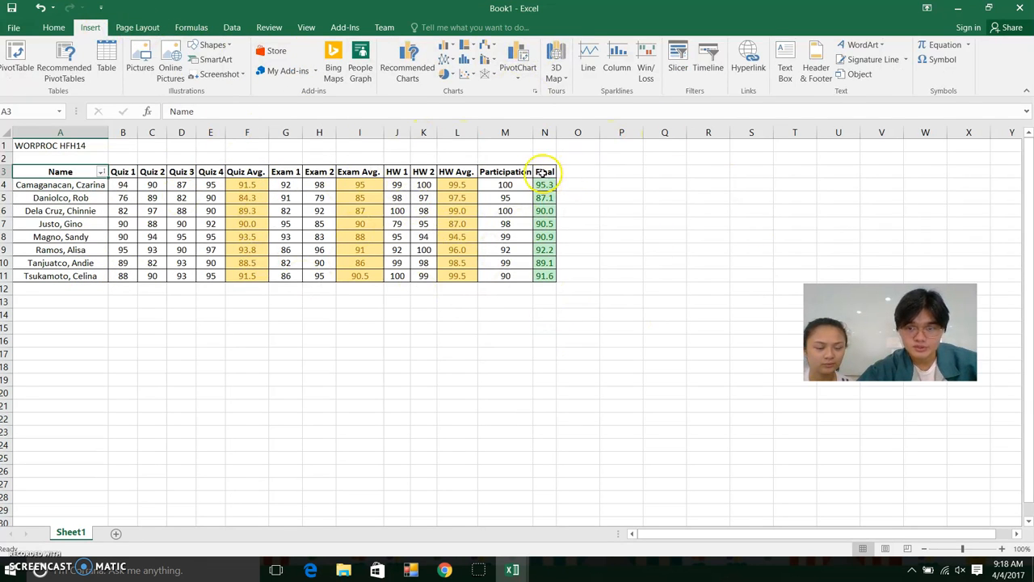
Insert a 3-D Clustered Column chart of the names A3:A11 and Final grades N3:N11
{"action": "left_click_drag", "start_coordinate": [68, 173], "coordinate": [97, 288]}
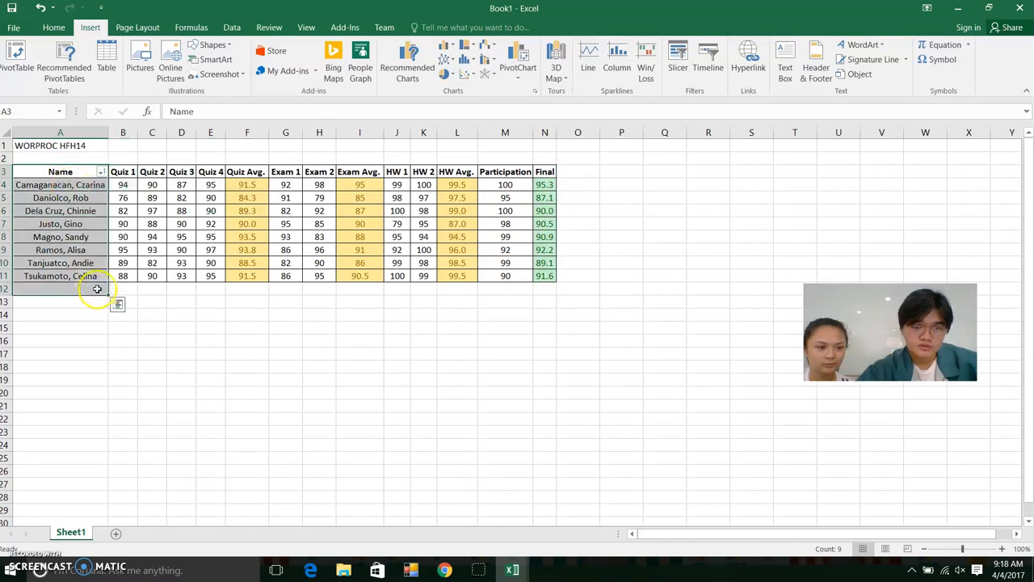
{"action": "left_click", "coordinate": [561, 170]}
{"action": "left_click_drag", "start_coordinate": [58, 171], "coordinate": [57, 276]}
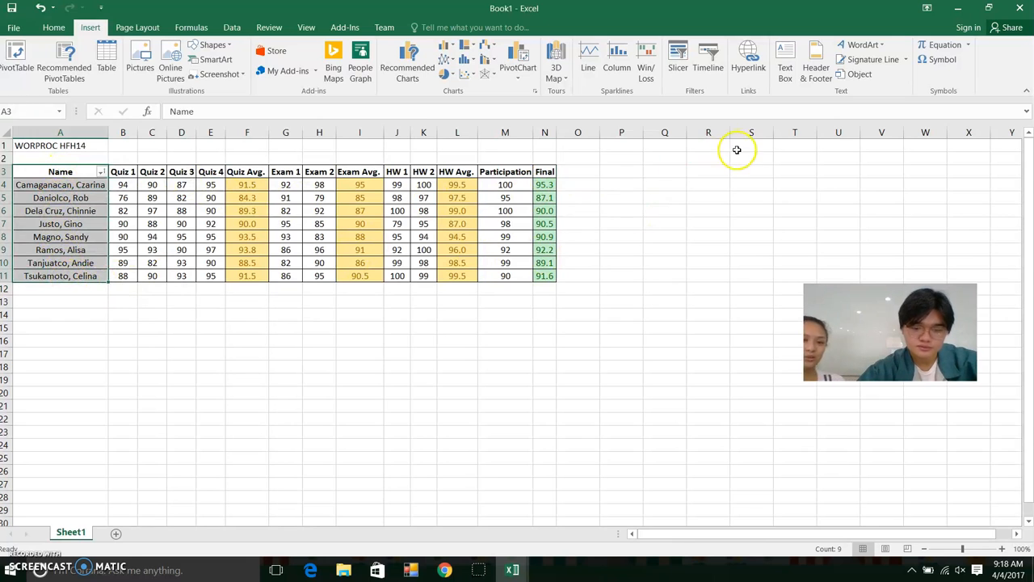
{"action": "left_click_drag", "start_coordinate": [544, 171], "coordinate": [549, 275], "text": "ctrl"}
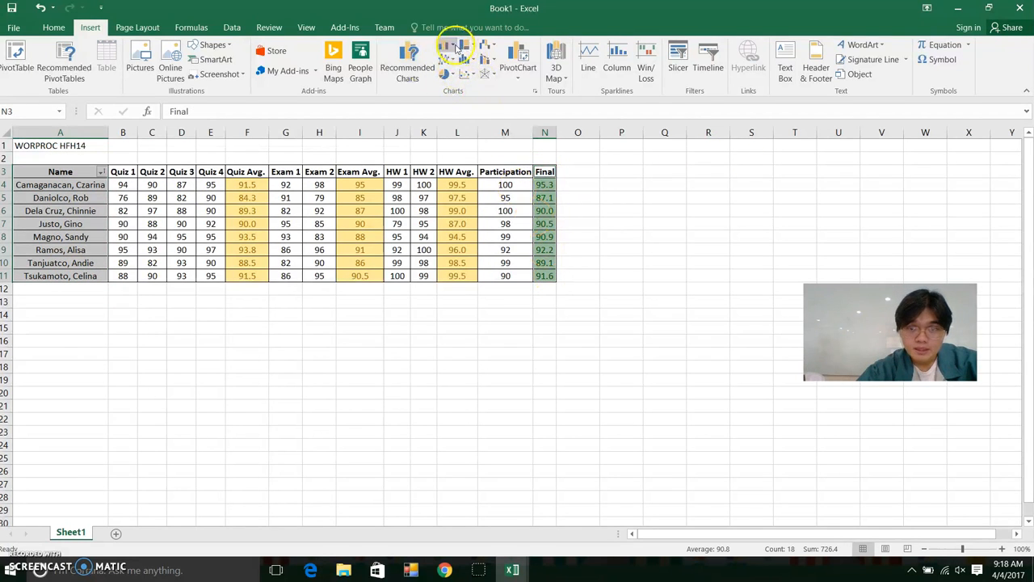
{"action": "left_click", "coordinate": [463, 47]}
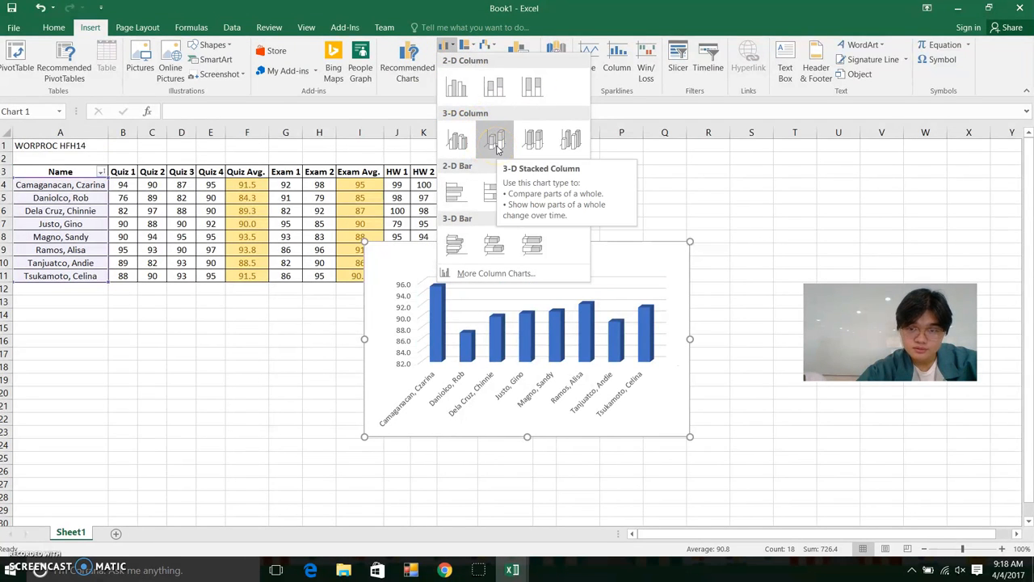
{"action": "left_click", "coordinate": [487, 155]}
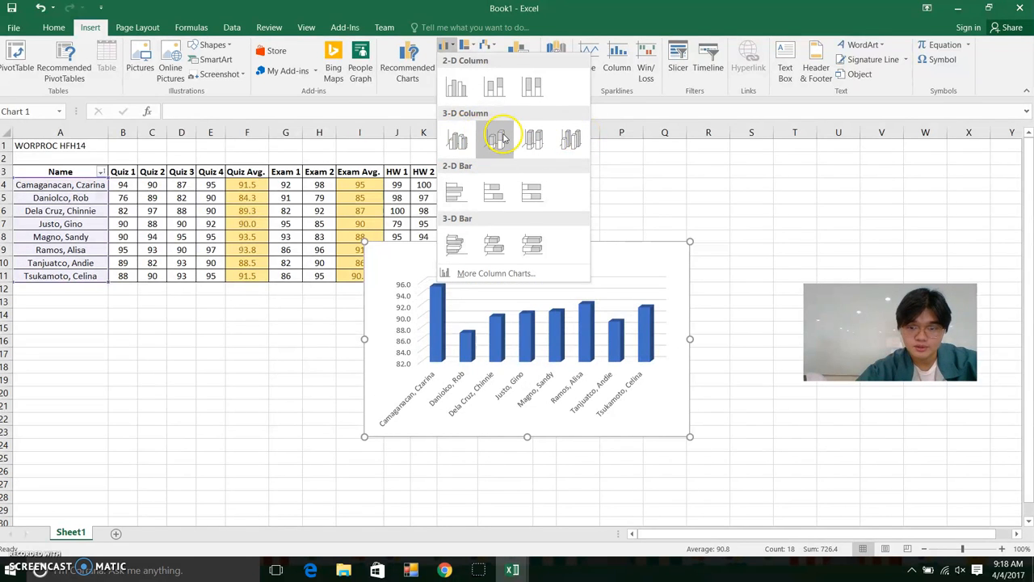
{"action": "left_click", "coordinate": [501, 139]}
Move the chart below the table and title it 'Final Grade in WORPROC HFH14'
{"action": "left_click_drag", "start_coordinate": [596, 259], "coordinate": [286, 325]}
{"action": "left_click", "coordinate": [232, 324]}
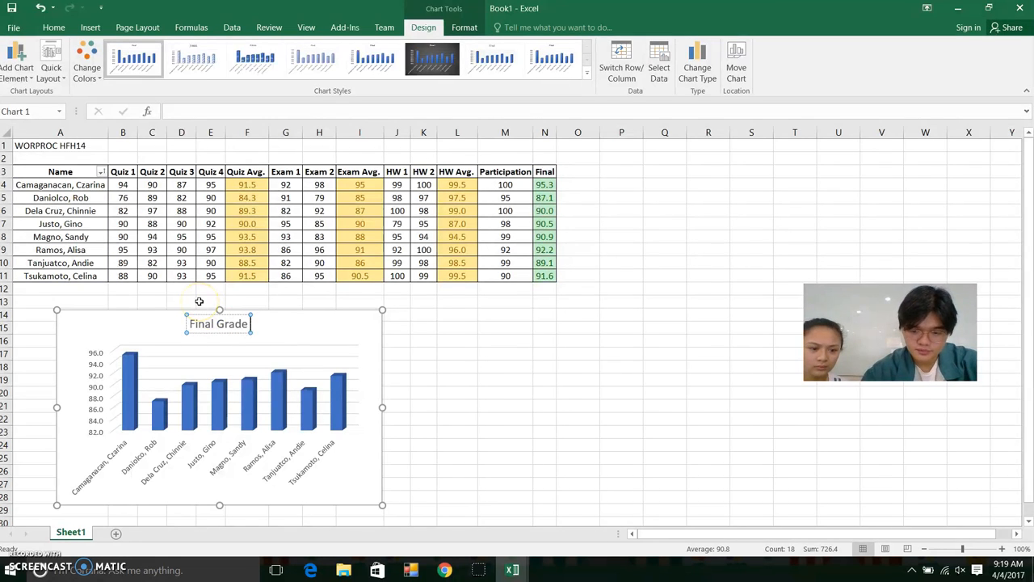
{"action": "type", "text": "Grade in WORPROC"}
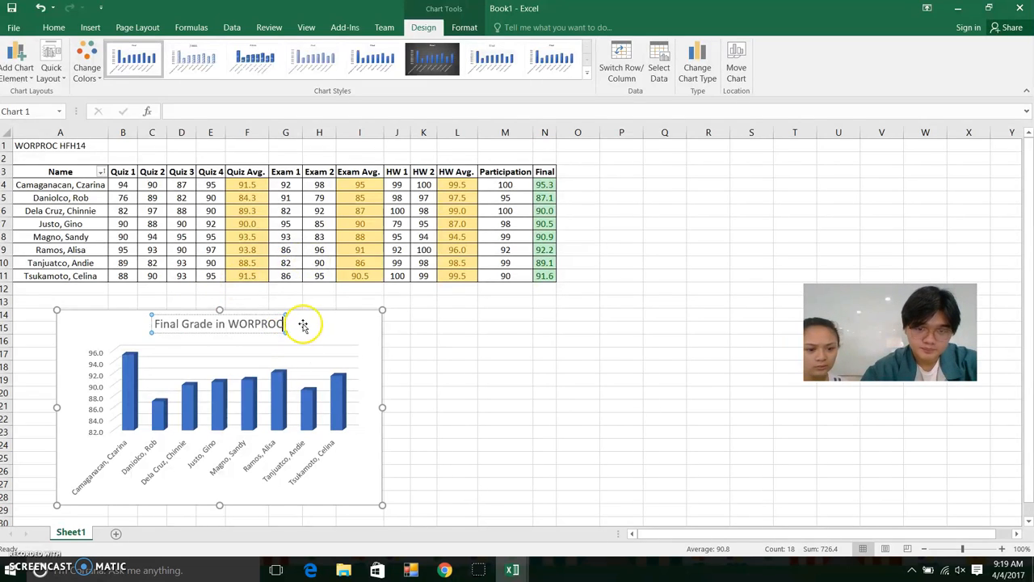
{"action": "type", "text": " HFH"}
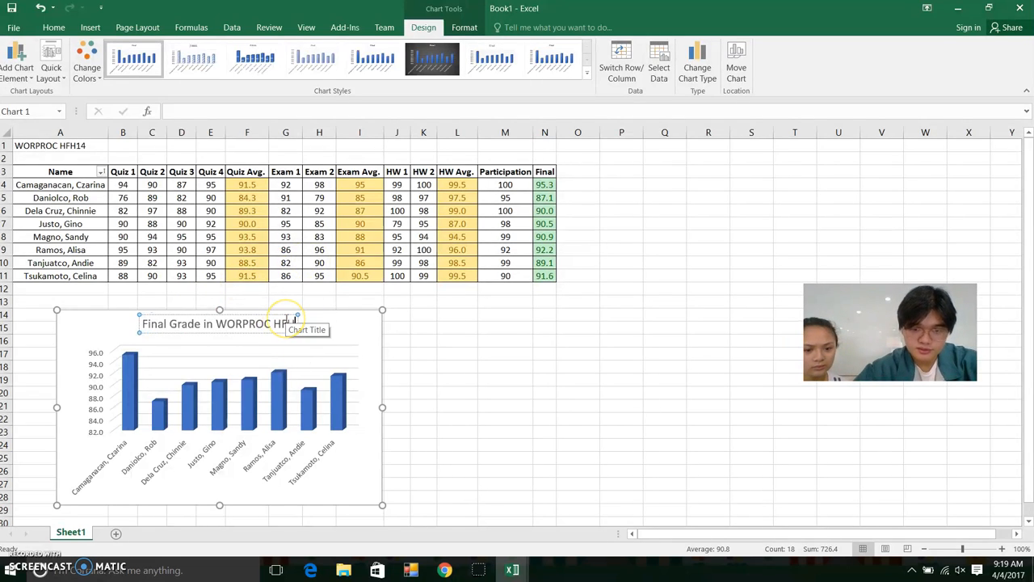
{"action": "type", "text": "14"}
{"action": "key", "text": "Return"}
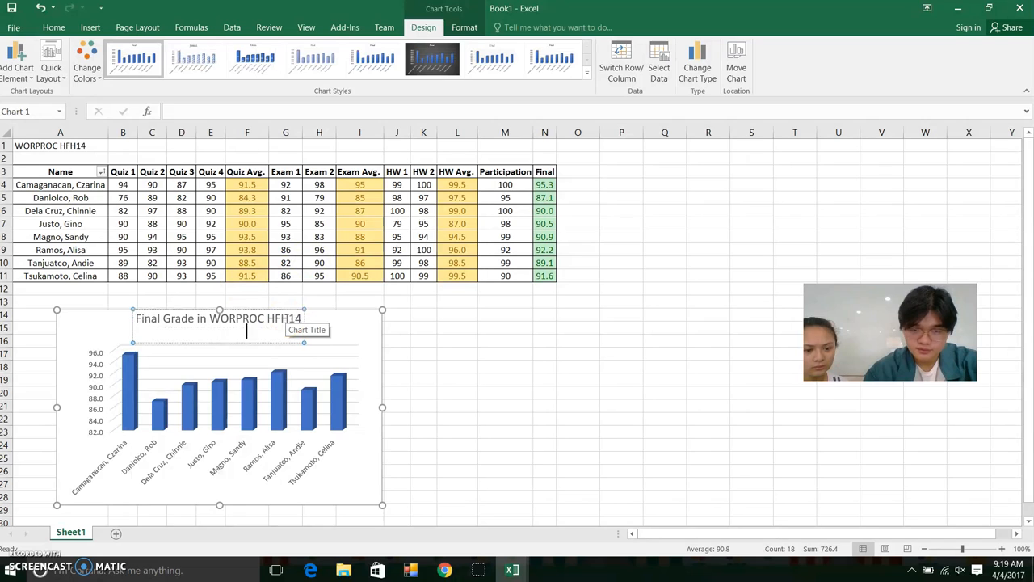
{"action": "double_click", "coordinate": [333, 327]}
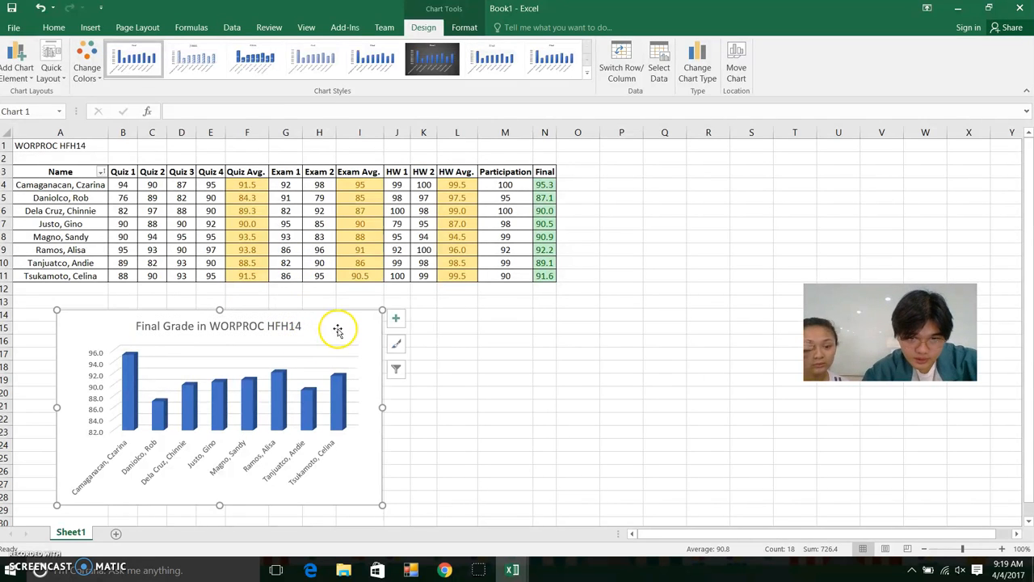
{"action": "left_click_drag", "start_coordinate": [332, 327], "coordinate": [325, 316]}
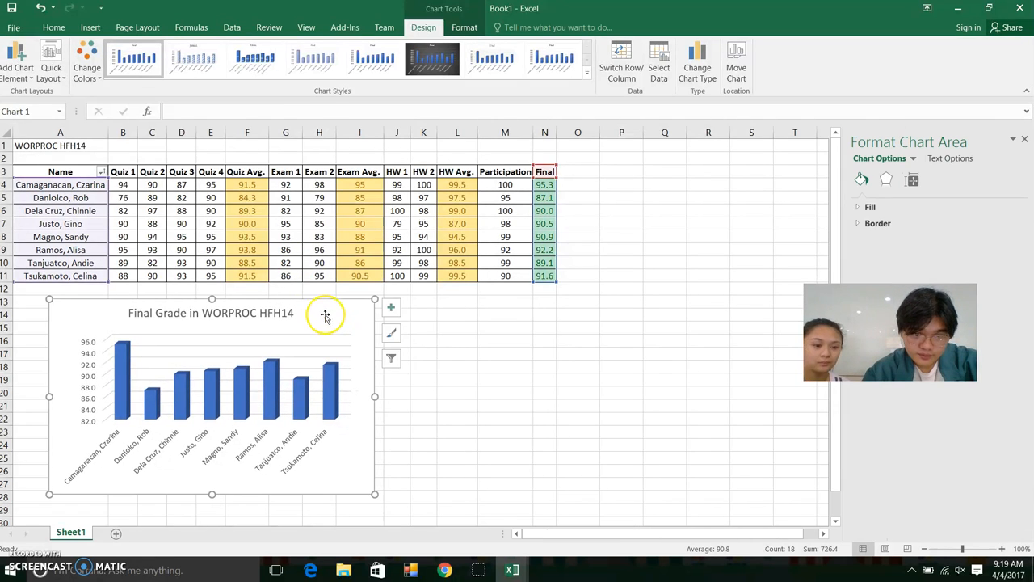
Enlarge the column chart slightly and apply Chart Style 3 with grade labels on the bars
{"action": "left_click_drag", "start_coordinate": [374, 492], "coordinate": [385, 498]}
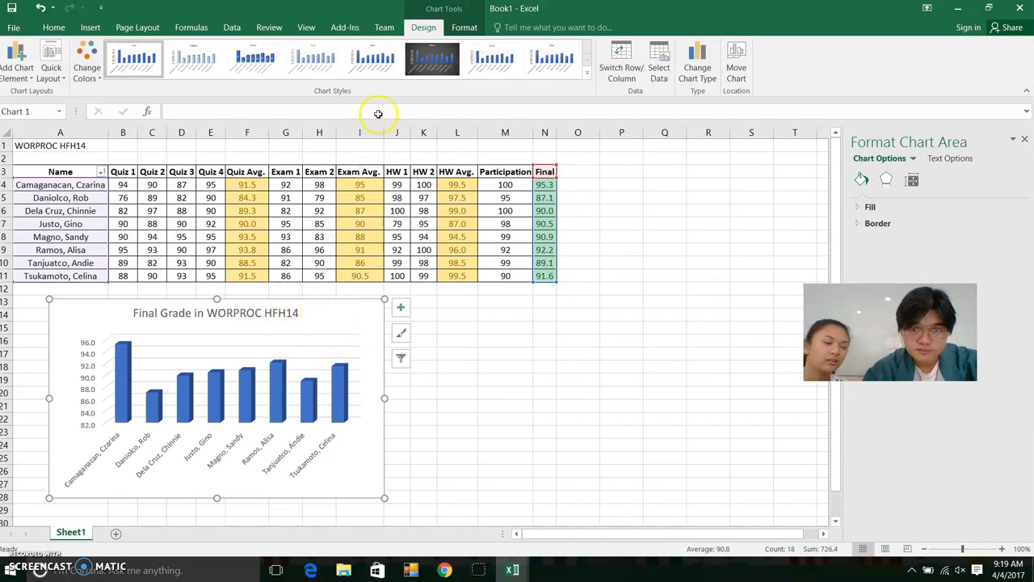
{"action": "left_click", "coordinate": [255, 61]}
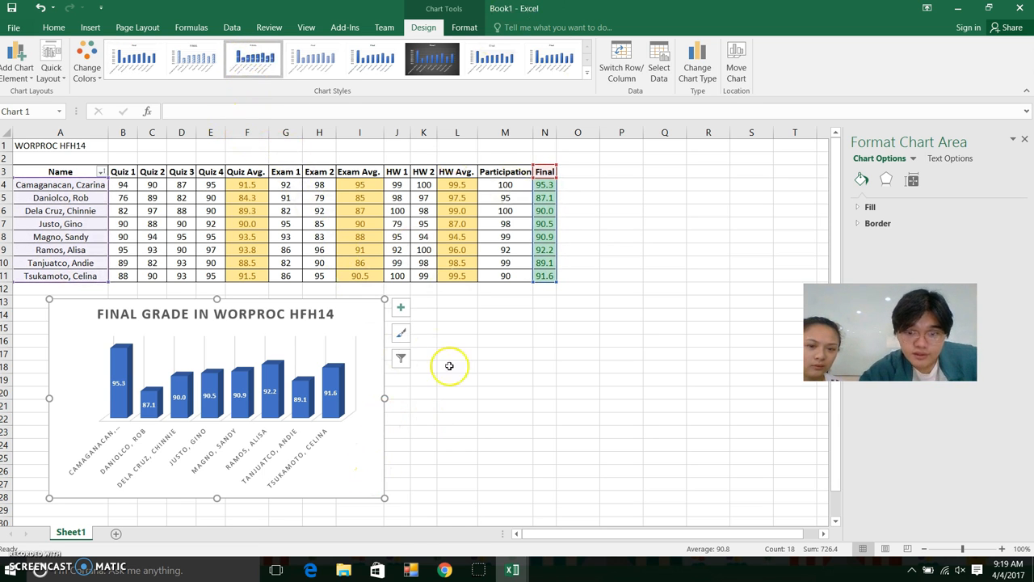
{"action": "left_click", "coordinate": [568, 409]}
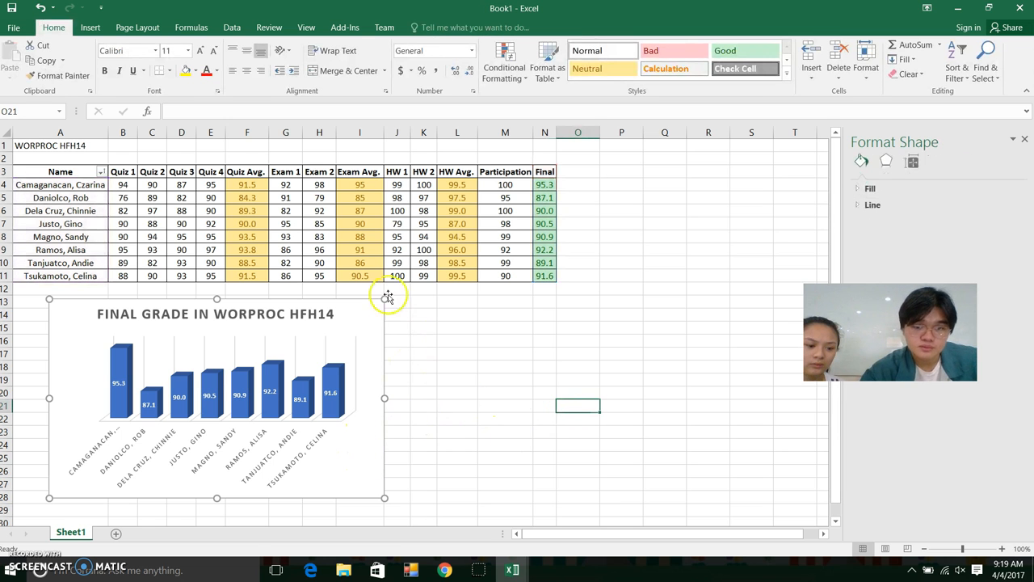
Insert a 3-D pie chart of the student names and their Final grades
{"action": "left_click_drag", "start_coordinate": [80, 172], "coordinate": [83, 273]}
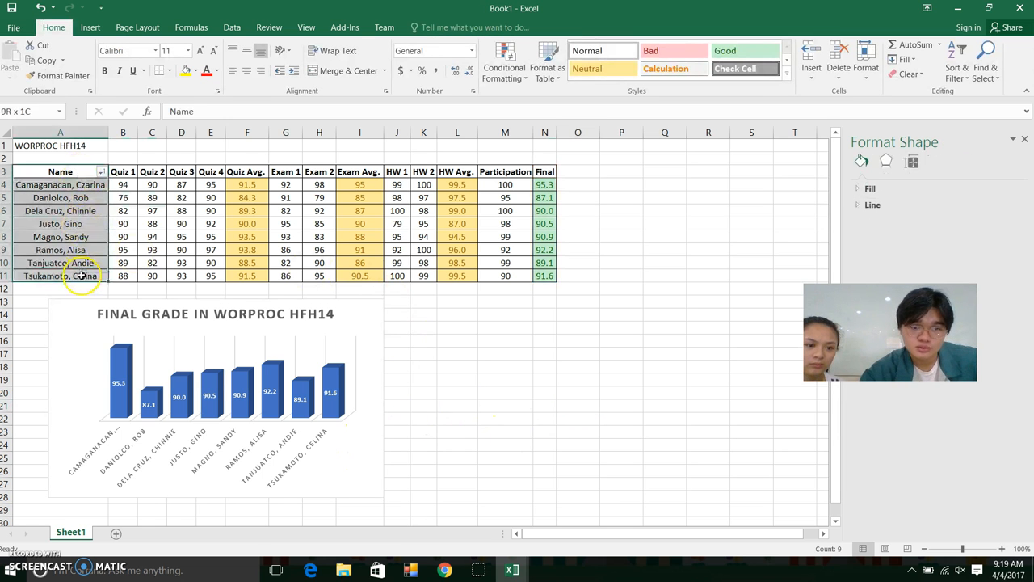
{"action": "left_click", "coordinate": [377, 219]}
{"action": "left_click_drag", "start_coordinate": [544, 171], "coordinate": [551, 277]}
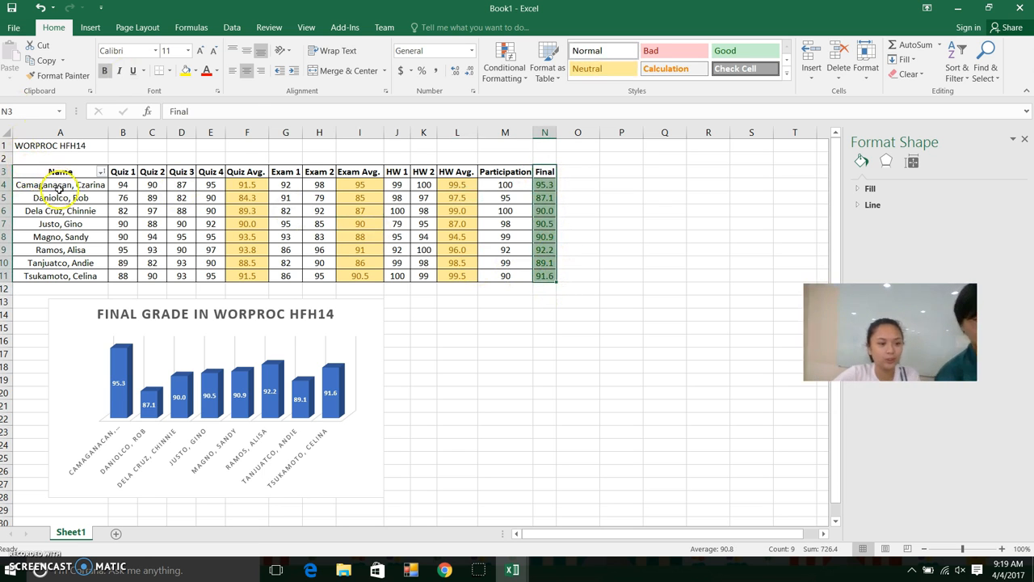
{"action": "left_click_drag", "start_coordinate": [62, 185], "coordinate": [81, 276]}
{"action": "left_click_drag", "start_coordinate": [549, 185], "coordinate": [545, 275]}
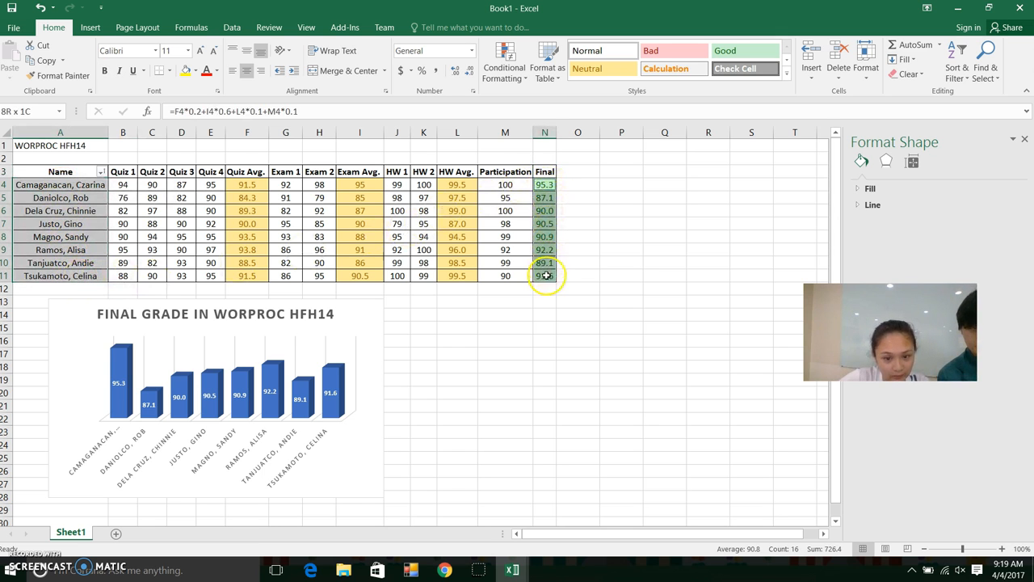
{"action": "left_click", "coordinate": [89, 28]}
{"action": "left_click", "coordinate": [445, 74]}
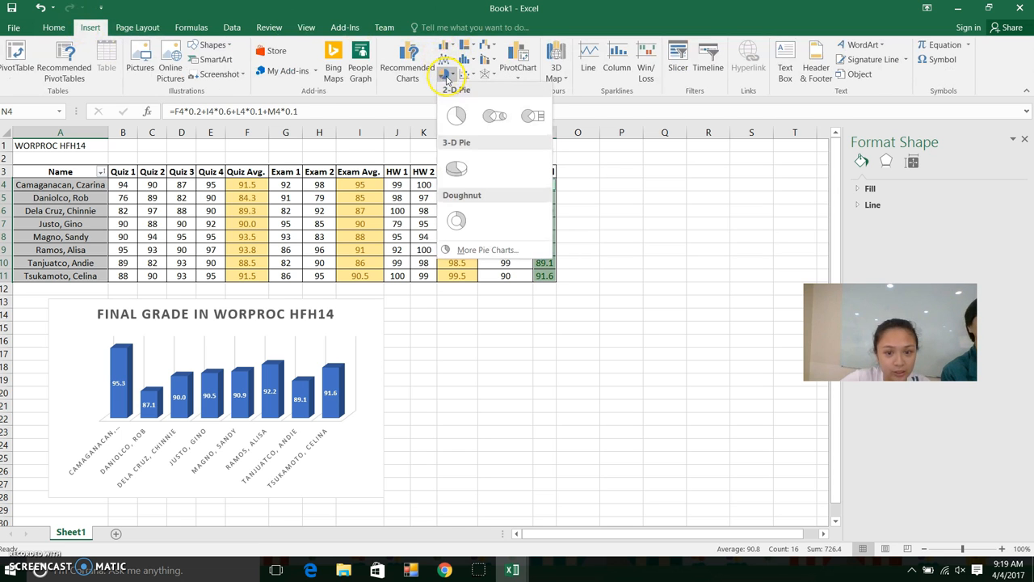
{"action": "left_click", "coordinate": [456, 167]}
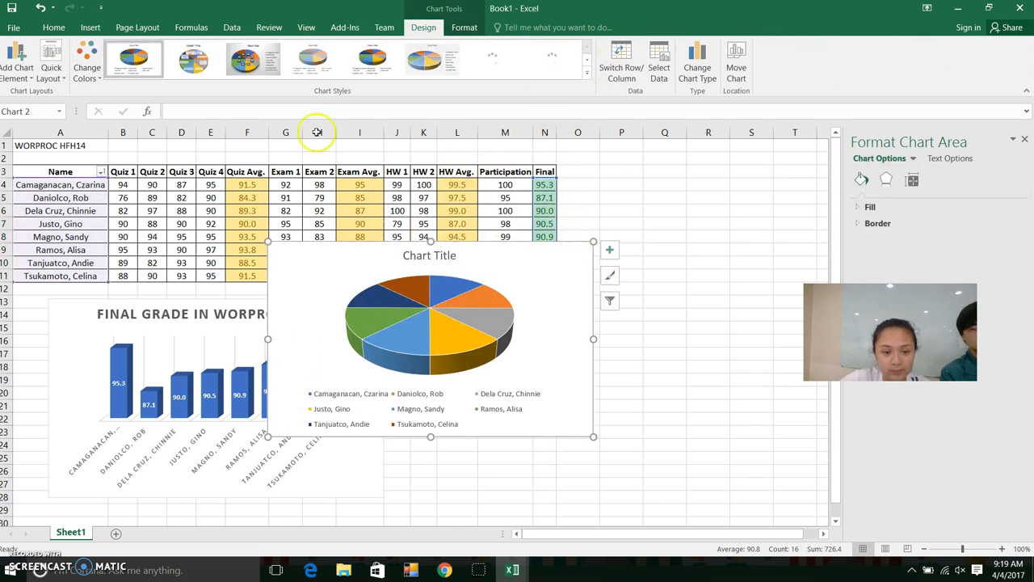
Give the pie a style with outside name and percentage labels, place it beside the column chart, and undo its accidental deletion
{"action": "left_click", "coordinate": [238, 63]}
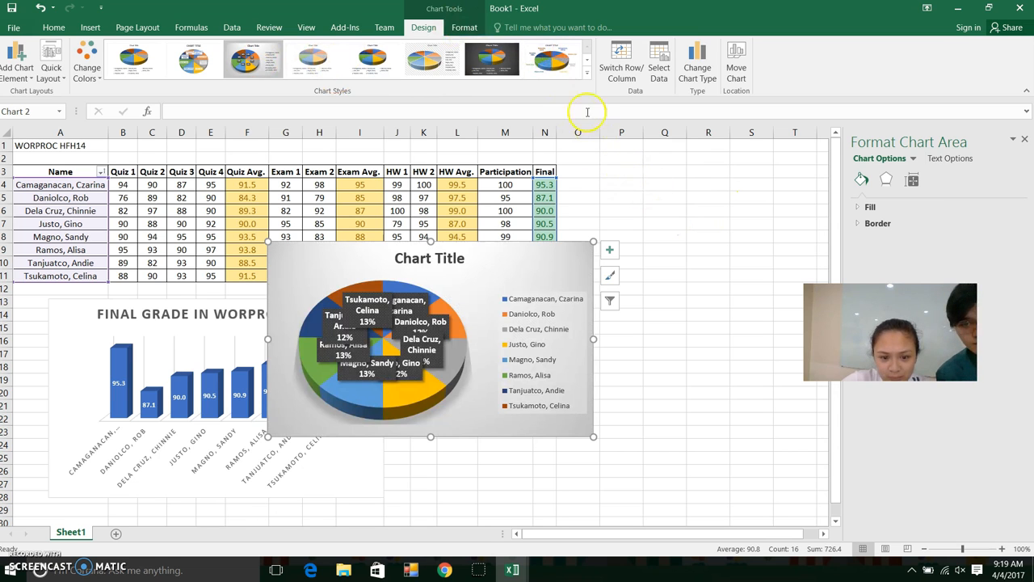
{"action": "left_click", "coordinate": [563, 66]}
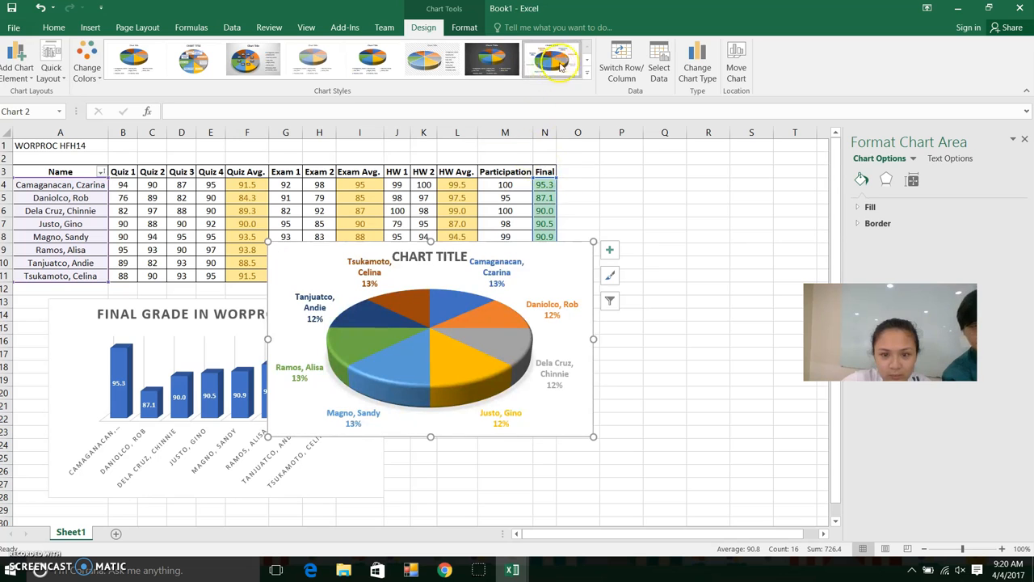
{"action": "left_click", "coordinate": [664, 197]}
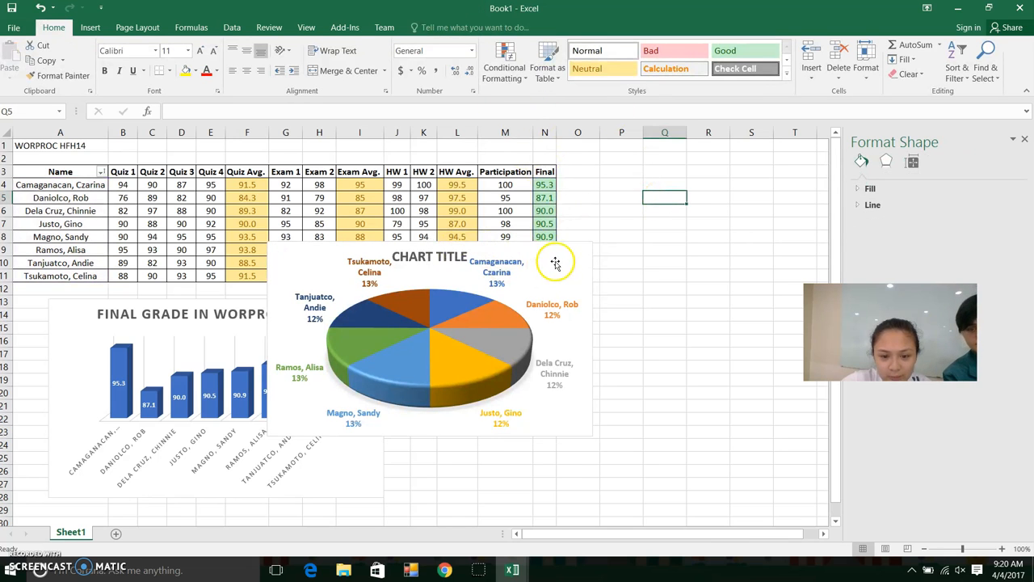
{"action": "left_click_drag", "start_coordinate": [549, 249], "coordinate": [695, 306]}
{"action": "left_click", "coordinate": [588, 311]}
{"action": "key", "text": "Escape"}
{"action": "key", "text": "Delete"}
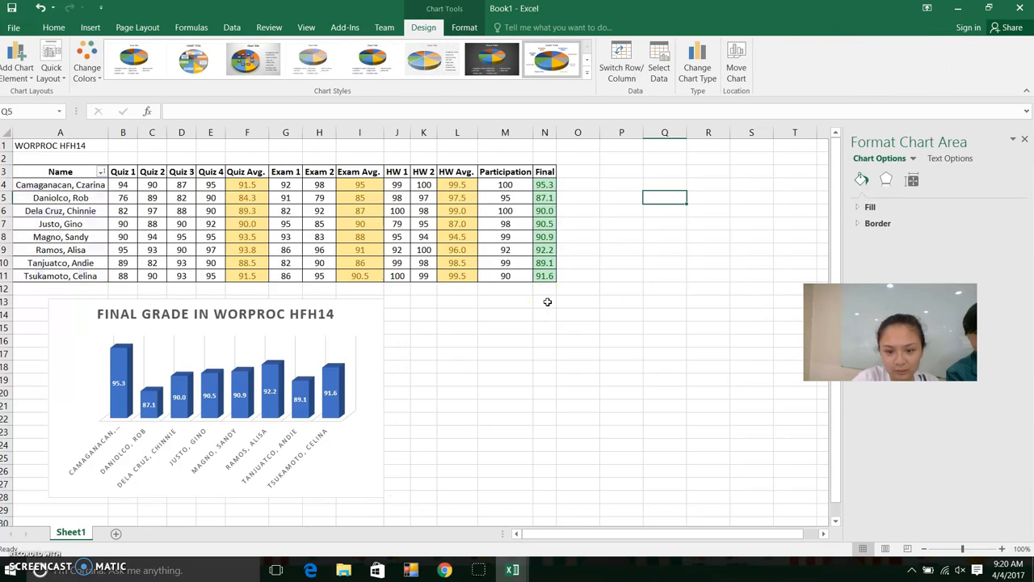
{"action": "left_click", "coordinate": [39, 8]}
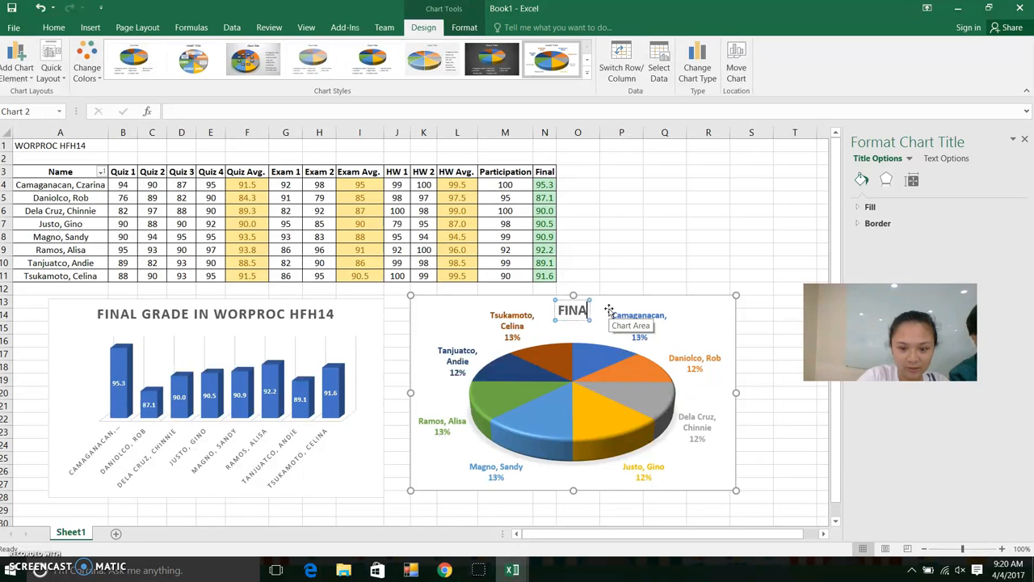
Complete the pie chart title as 'FINAL GRADE WORPROC HFH14', fixing a typo along the way
{"action": "type", "text": "RADE"}
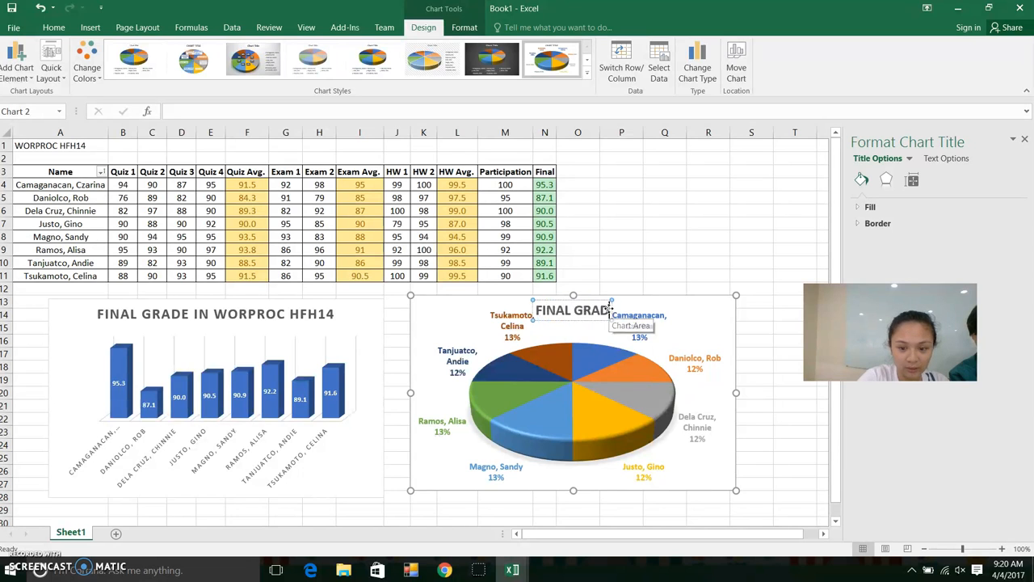
{"action": "type", "text": "-HFH"}
{"action": "key", "text": "BackSpace"}
{"action": "key", "text": "BackSpace"}
{"action": "key", "text": "BackSpace"}
{"action": "key", "text": "BackSpace"}
{"action": "type", "text": "WORPROC HFH14"}
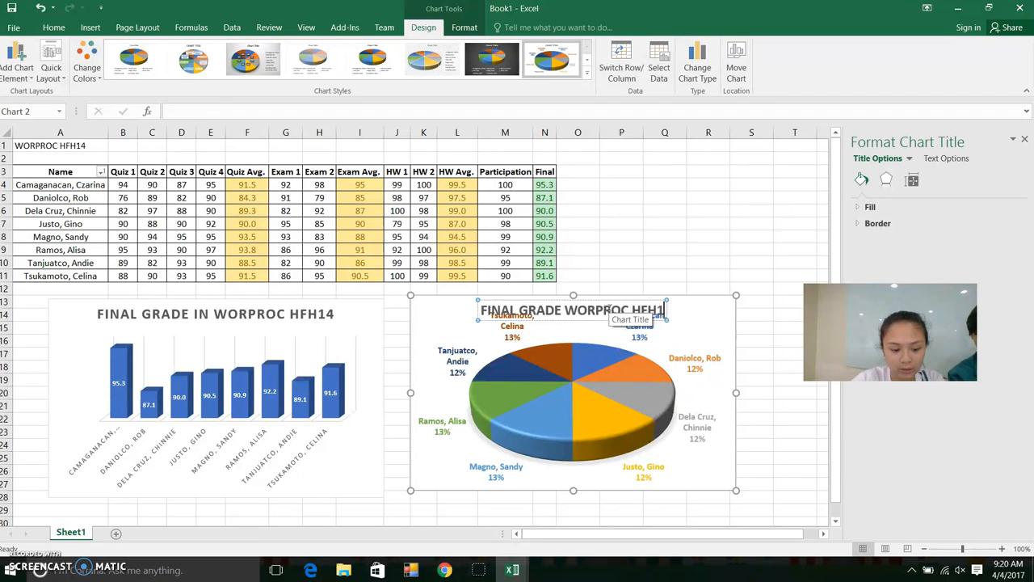
{"action": "left_click", "coordinate": [607, 209]}
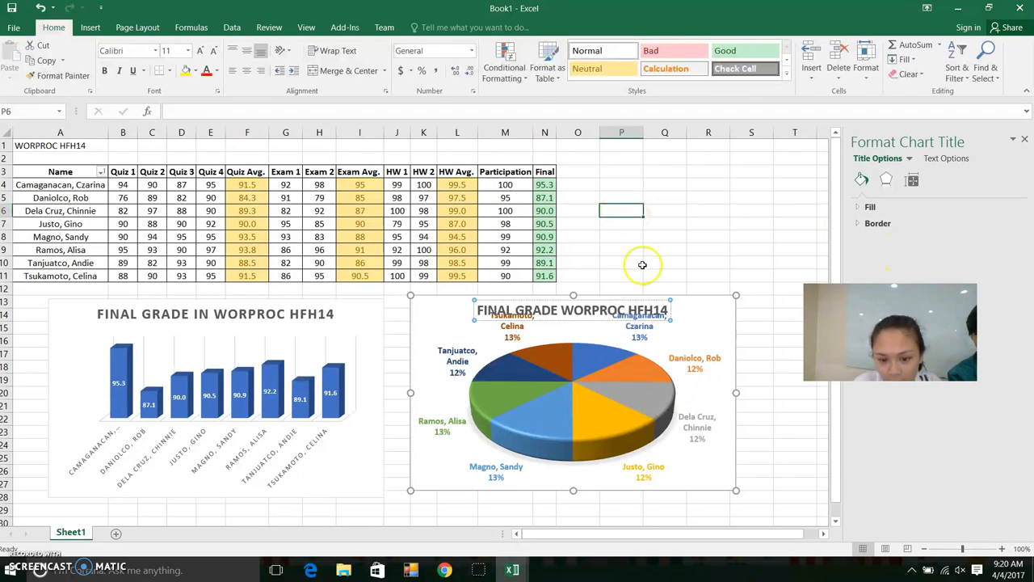
{"action": "left_click", "coordinate": [563, 437]}
Enlarge the pie chart slightly by its corner handle, undoing the accidental slice separations
{"action": "left_click_drag", "start_coordinate": [563, 439], "coordinate": [581, 438]}
{"action": "left_click", "coordinate": [608, 350]}
{"action": "left_click", "coordinate": [40, 7]}
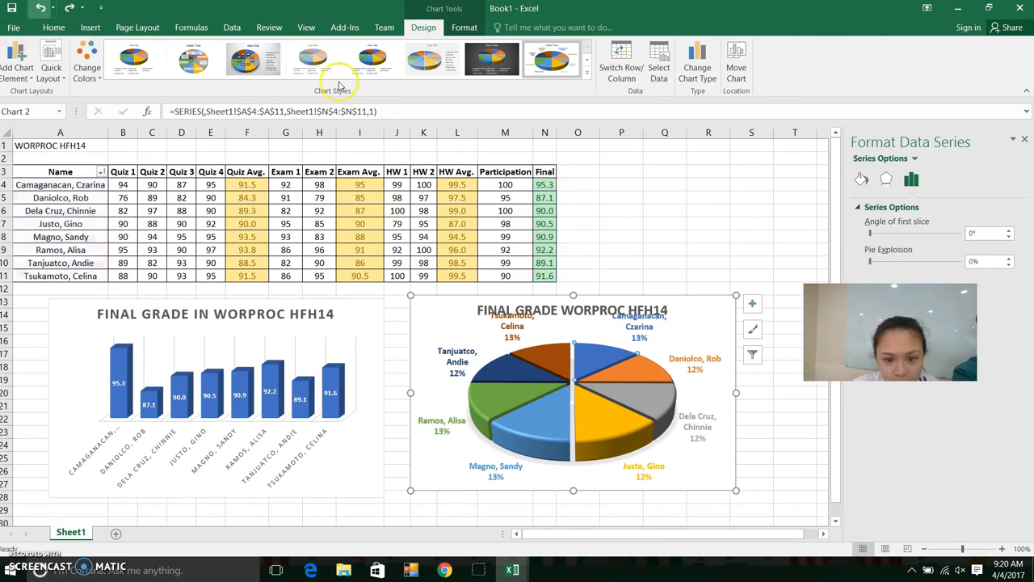
{"action": "left_click_drag", "start_coordinate": [410, 294], "coordinate": [403, 287]}
{"action": "left_click_drag", "start_coordinate": [575, 393], "coordinate": [576, 405]}
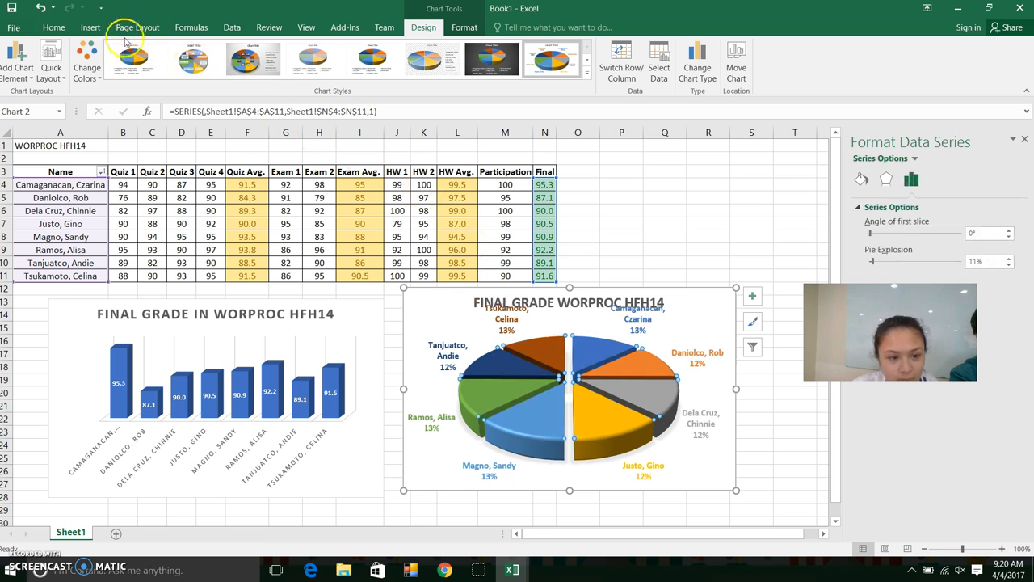
{"action": "left_click", "coordinate": [41, 8]}
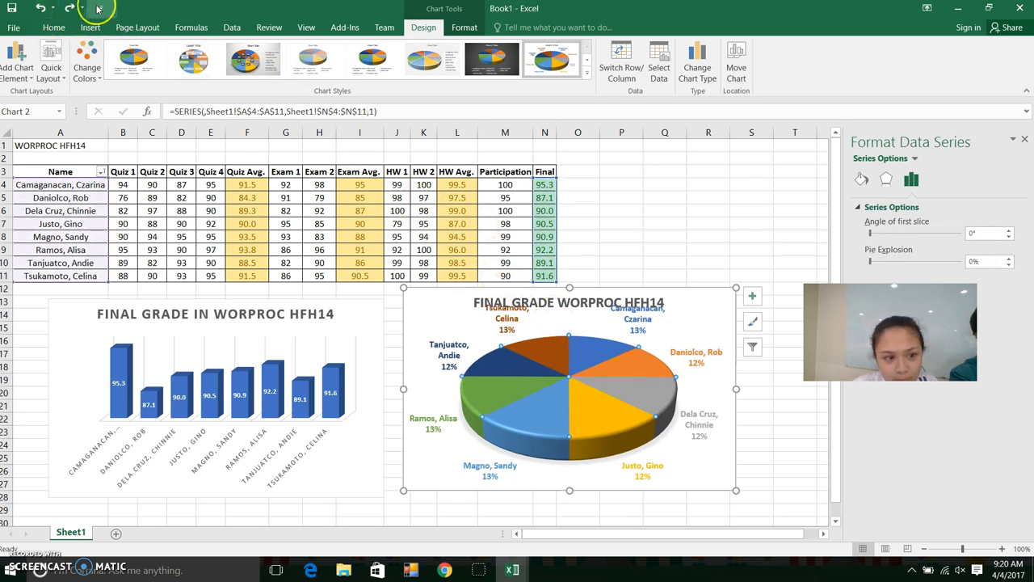
{"action": "left_click", "coordinate": [39, 8]}
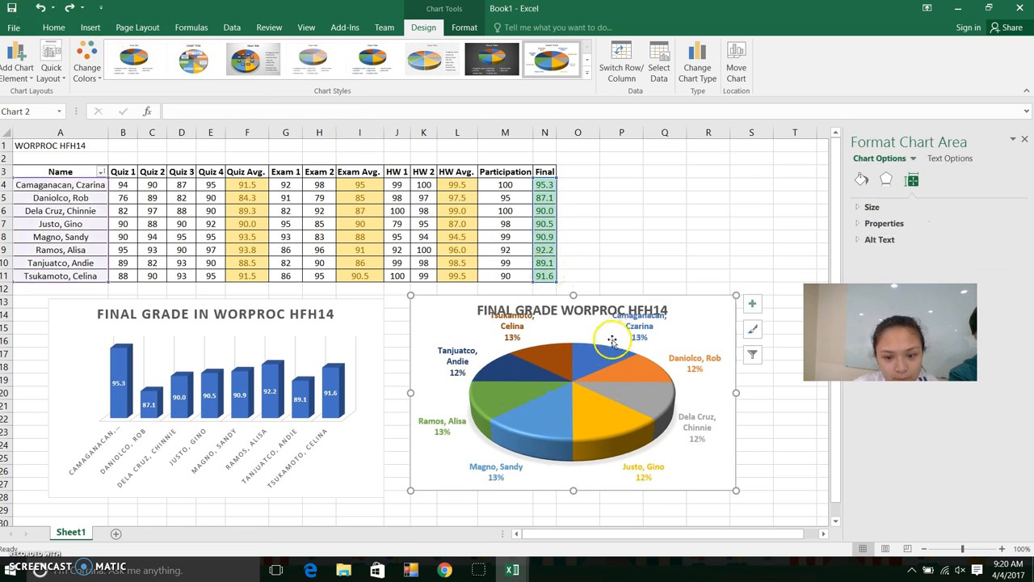
{"action": "left_click_drag", "start_coordinate": [412, 294], "coordinate": [410, 287]}
{"action": "left_click", "coordinate": [507, 325]}
{"action": "left_click", "coordinate": [631, 328]}
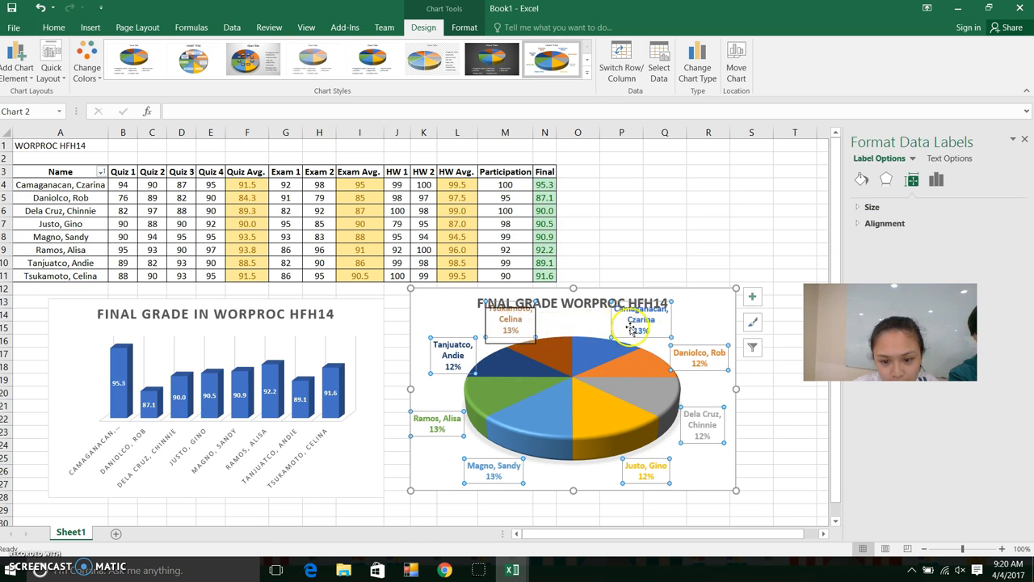
{"action": "left_click", "coordinate": [648, 323]}
{"action": "left_click_drag", "start_coordinate": [649, 323], "coordinate": [649, 328]}
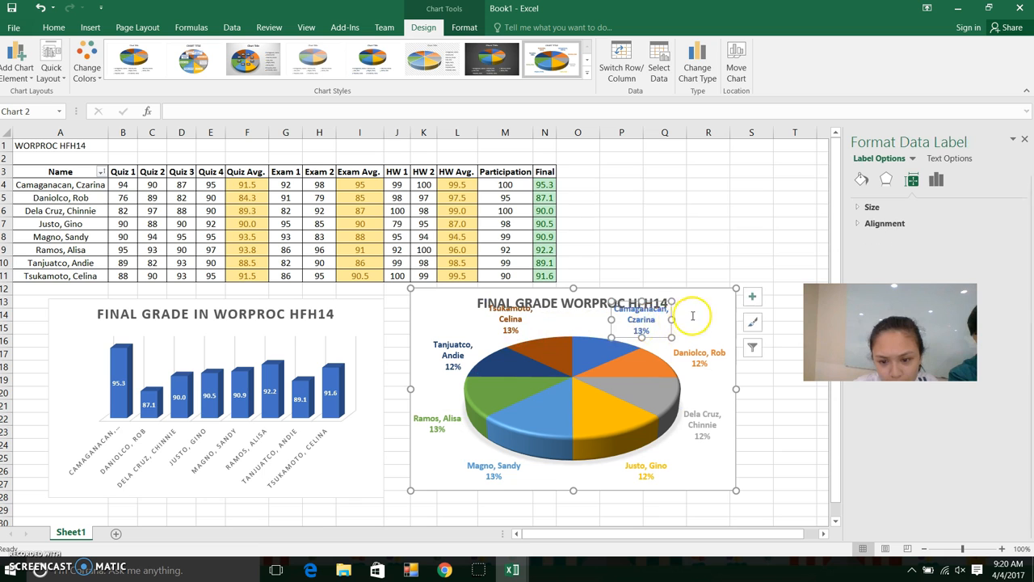
{"action": "left_click", "coordinate": [693, 321]}
{"action": "left_click", "coordinate": [512, 320]}
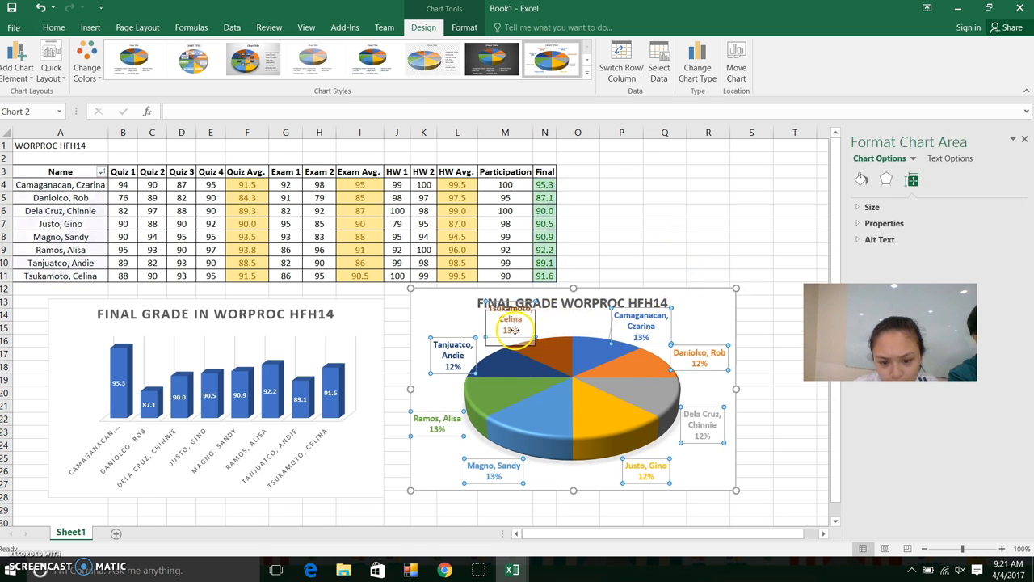
{"action": "left_click", "coordinate": [655, 220]}
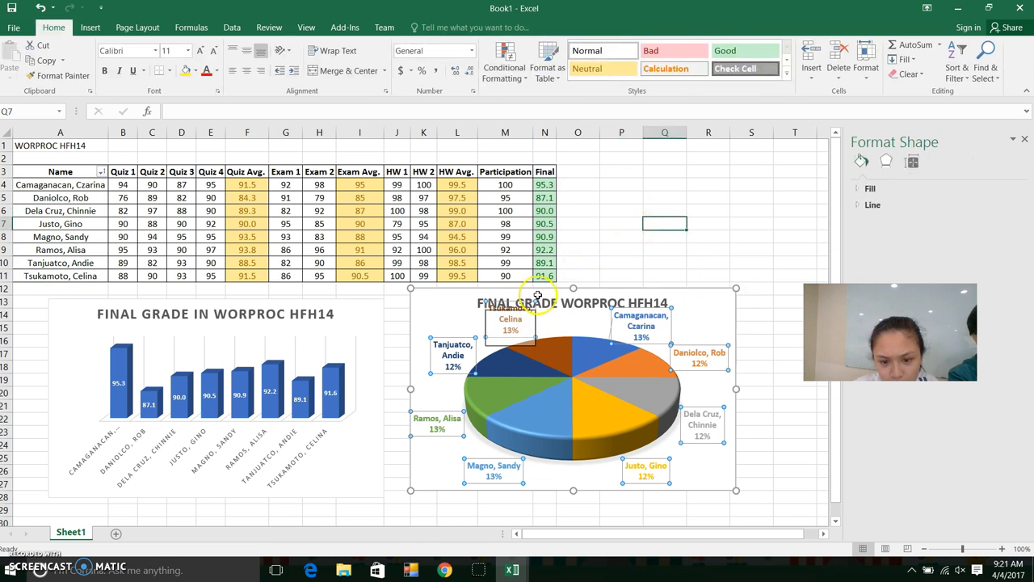
{"action": "left_click", "coordinate": [695, 235]}
{"action": "left_click", "coordinate": [697, 321]}
{"action": "mouse_move", "coordinate": [663, 311]}
{"action": "left_mouse_down"}
{"action": "mouse_move", "coordinate": [662, 293]}
{"action": "mouse_move", "coordinate": [650, 298]}
{"action": "mouse_move", "coordinate": [665, 296]}
{"action": "left_mouse_up"}
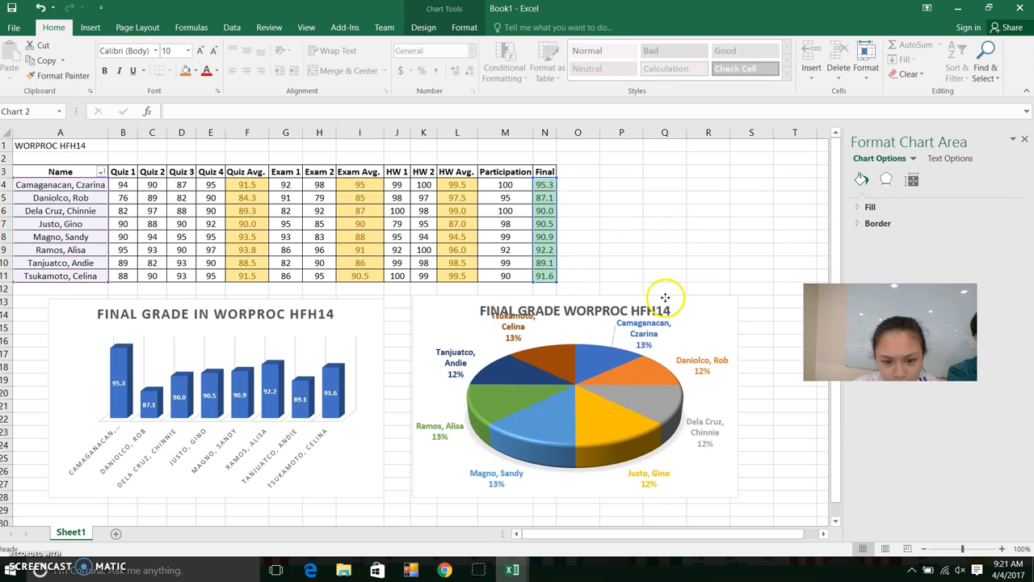
{"action": "left_click", "coordinate": [527, 332]}
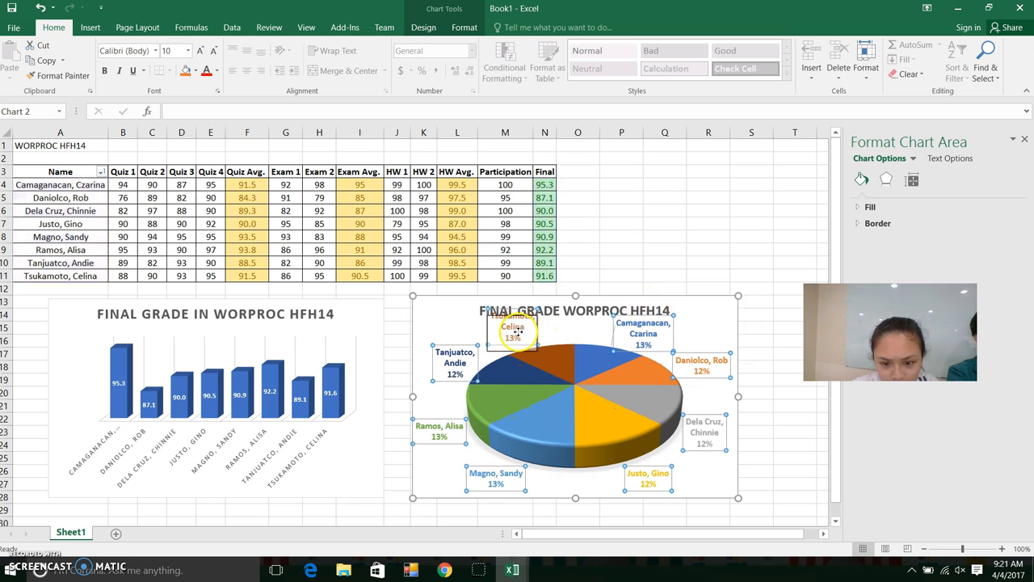
{"action": "left_click", "coordinate": [519, 331]}
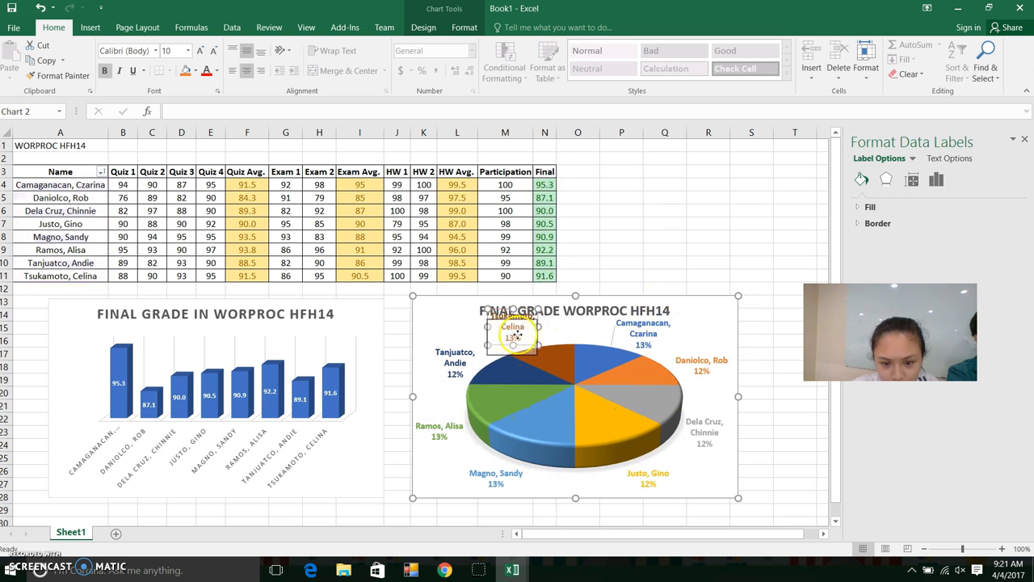
{"action": "left_click", "coordinate": [614, 251]}
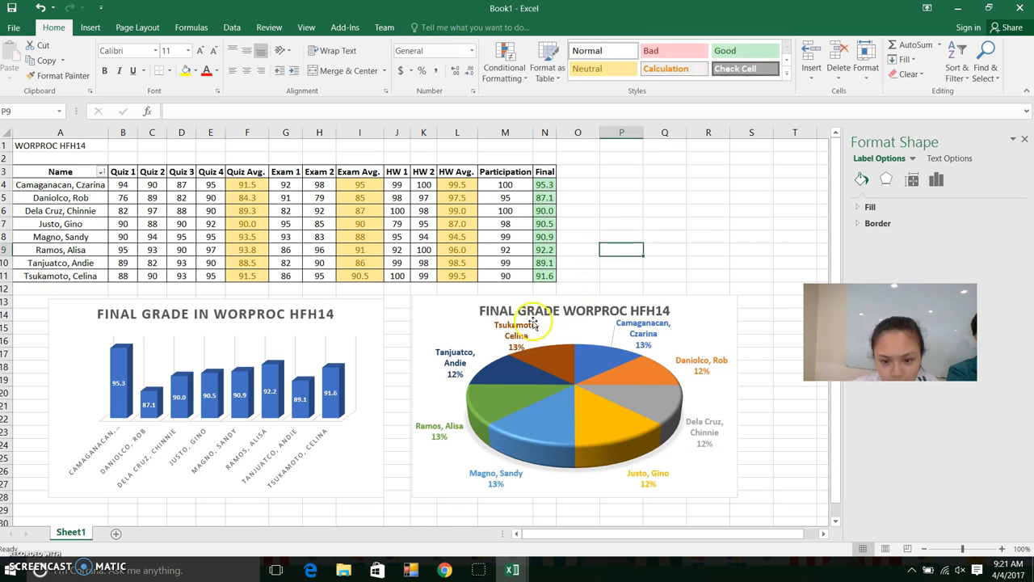
{"action": "left_click", "coordinate": [699, 235]}
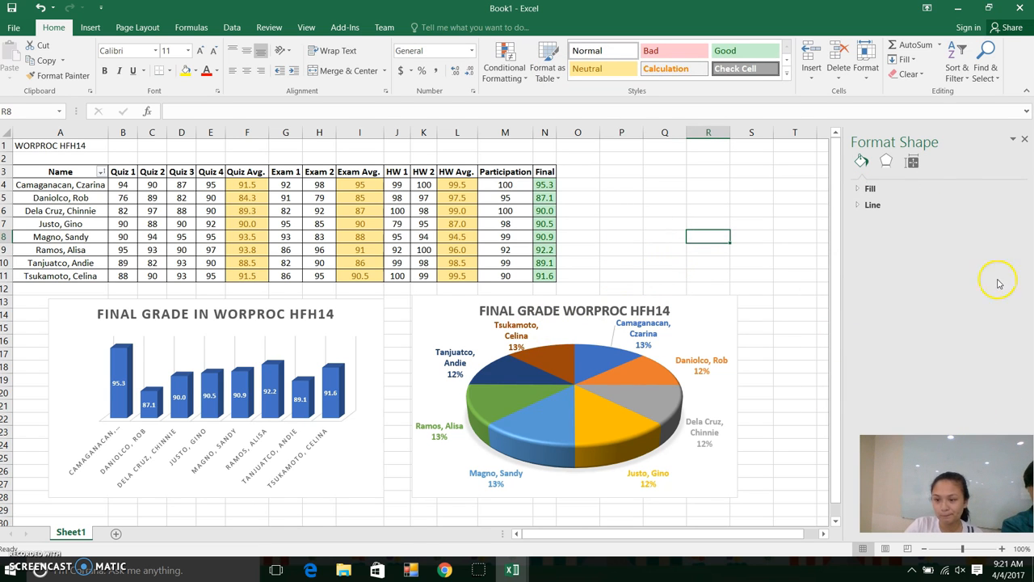
{"action": "left_click", "coordinate": [1024, 140]}
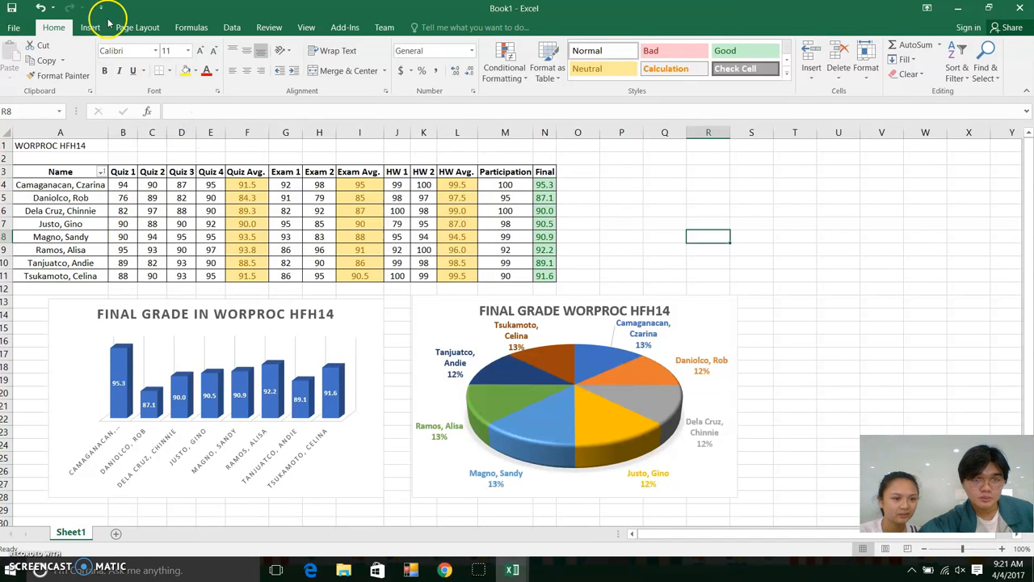
Drag the column chart and pie chart left so they sit side by side
{"action": "double_click", "coordinate": [350, 320]}
{"action": "left_click_drag", "start_coordinate": [341, 316], "coordinate": [296, 317]}
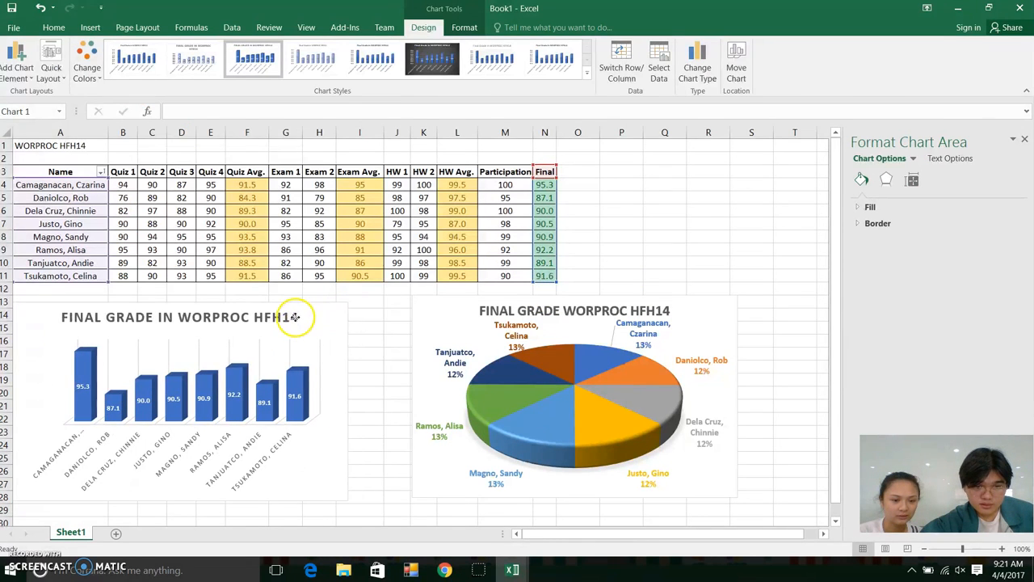
{"action": "left_click", "coordinate": [428, 311]}
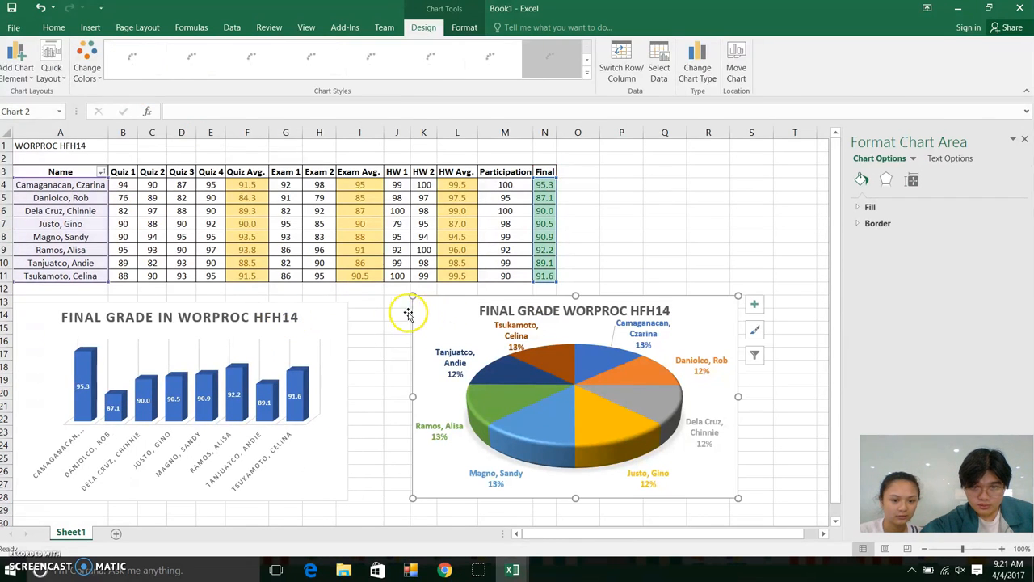
{"action": "left_click_drag", "start_coordinate": [427, 316], "coordinate": [370, 324]}
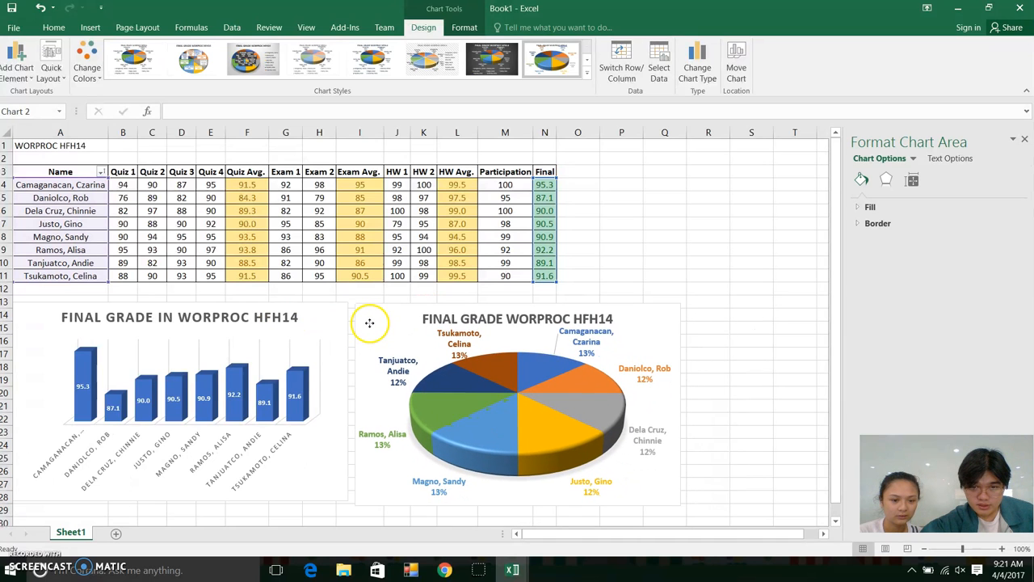
{"action": "left_click", "coordinate": [611, 222]}
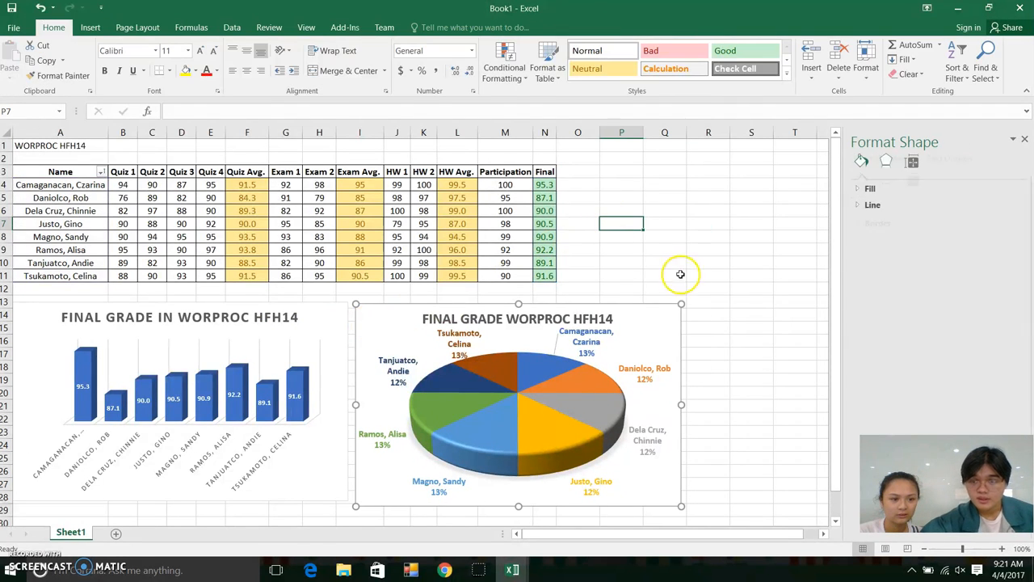
Select A1:Q29, covering the grade table and both charts
{"action": "left_click_drag", "start_coordinate": [40, 145], "coordinate": [655, 423]}
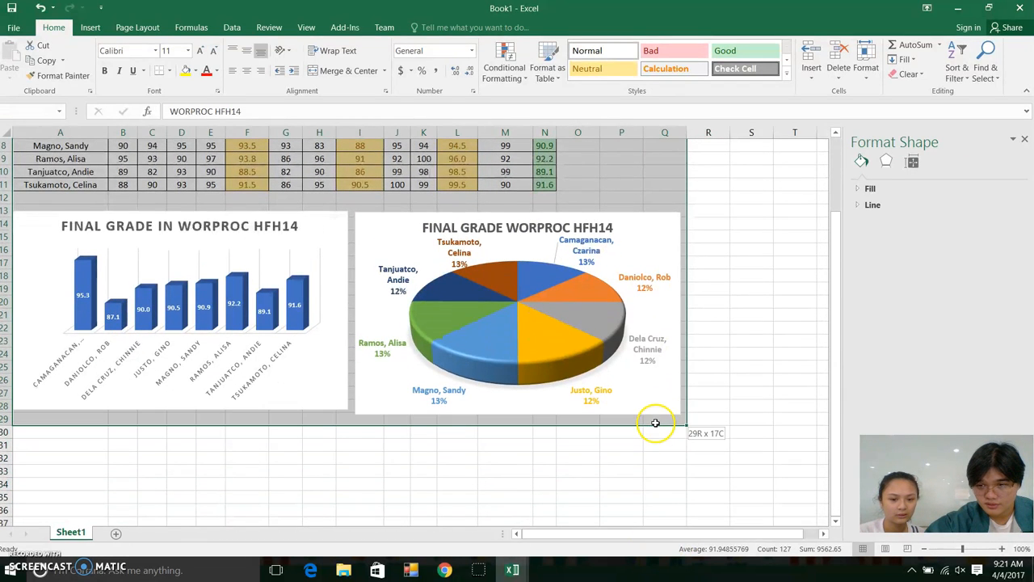
{"action": "scroll", "coordinate": [704, 358], "scroll_direction": "up", "scroll_amount": 3}
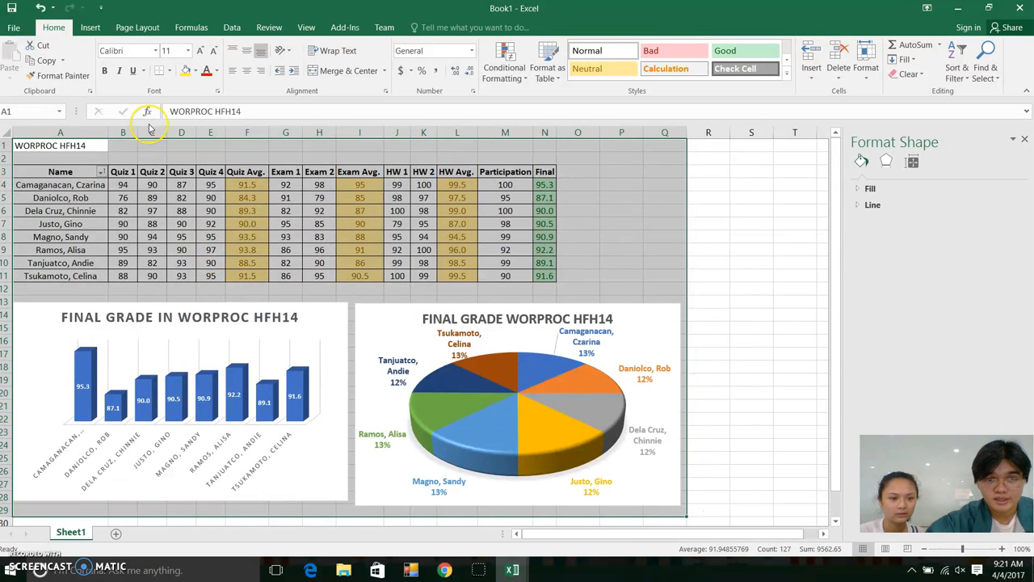
{"action": "left_click", "coordinate": [100, 8]}
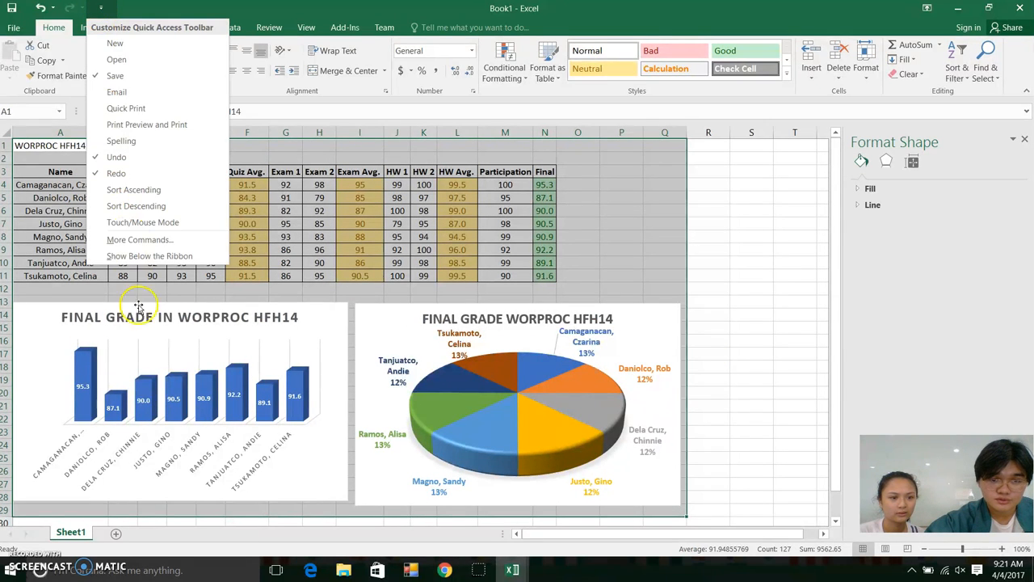
Add the Set Print Area command to the Quick Access Toolbar
{"action": "left_click", "coordinate": [139, 240]}
{"action": "scroll", "coordinate": [450, 350], "scroll_direction": "down", "scroll_amount": 10}
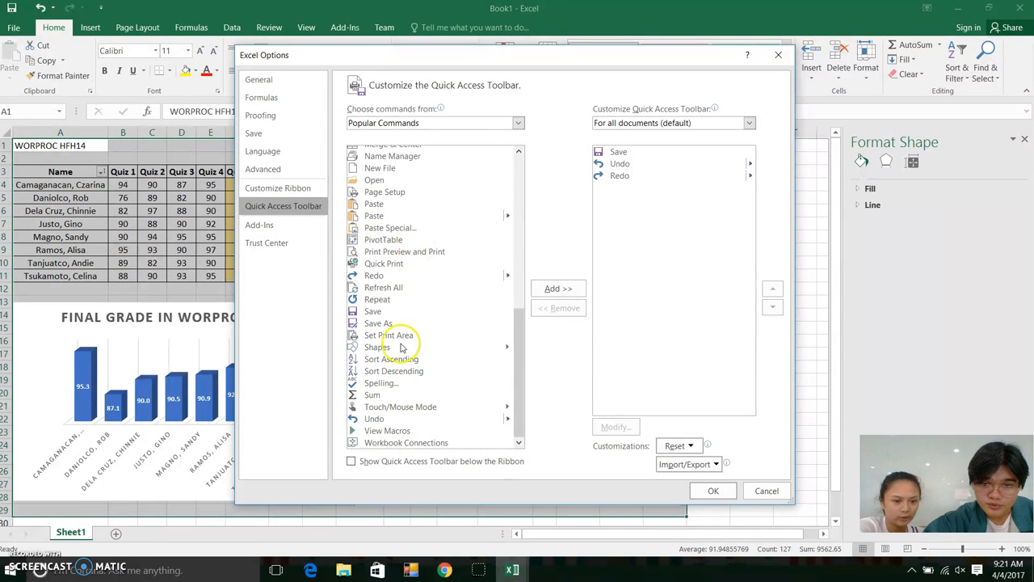
{"action": "left_click", "coordinate": [396, 338]}
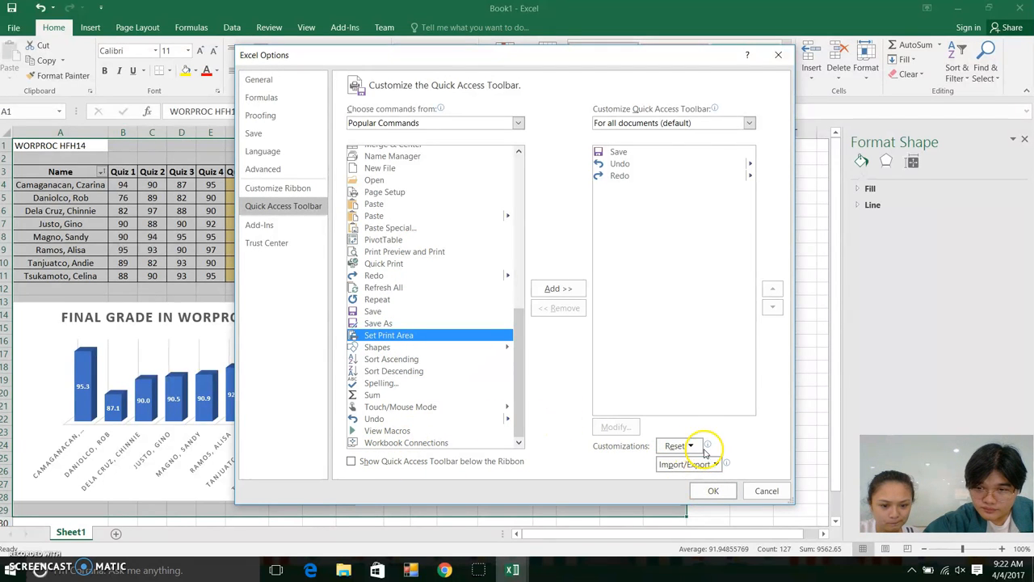
{"action": "left_click", "coordinate": [558, 289]}
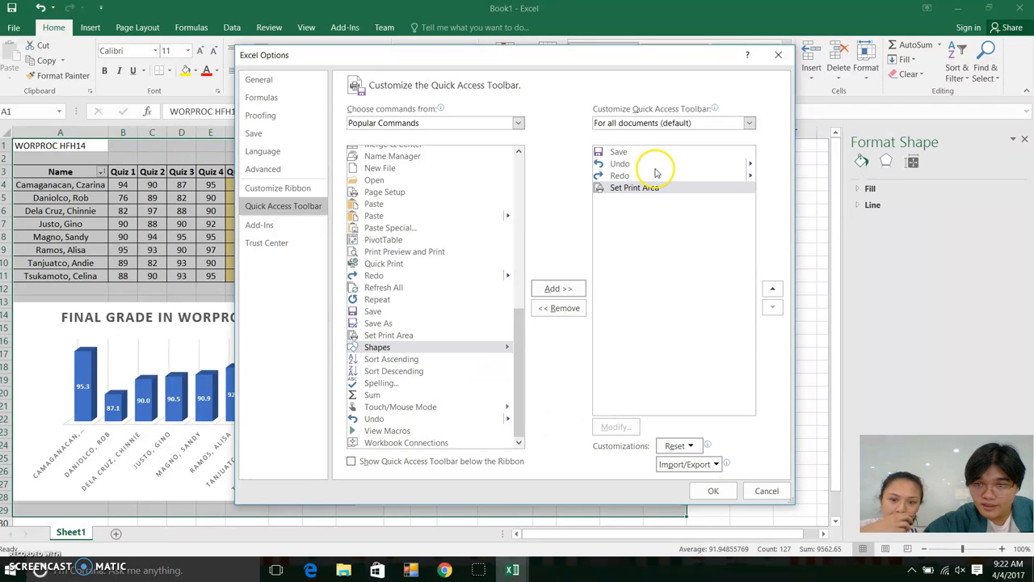
{"action": "left_click", "coordinate": [715, 492]}
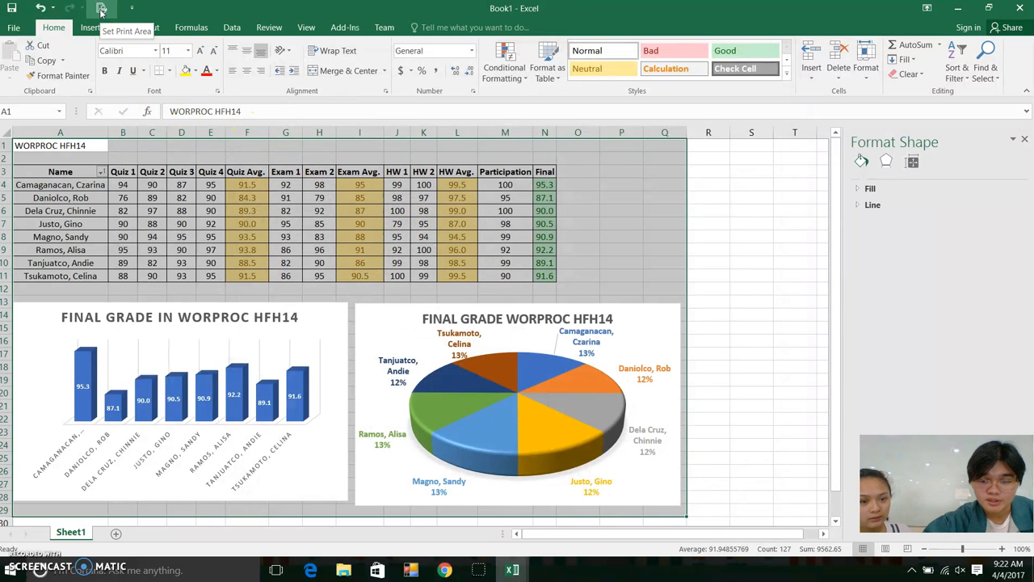
Set the print area around the grade table and both charts
{"action": "left_click", "coordinate": [101, 10]}
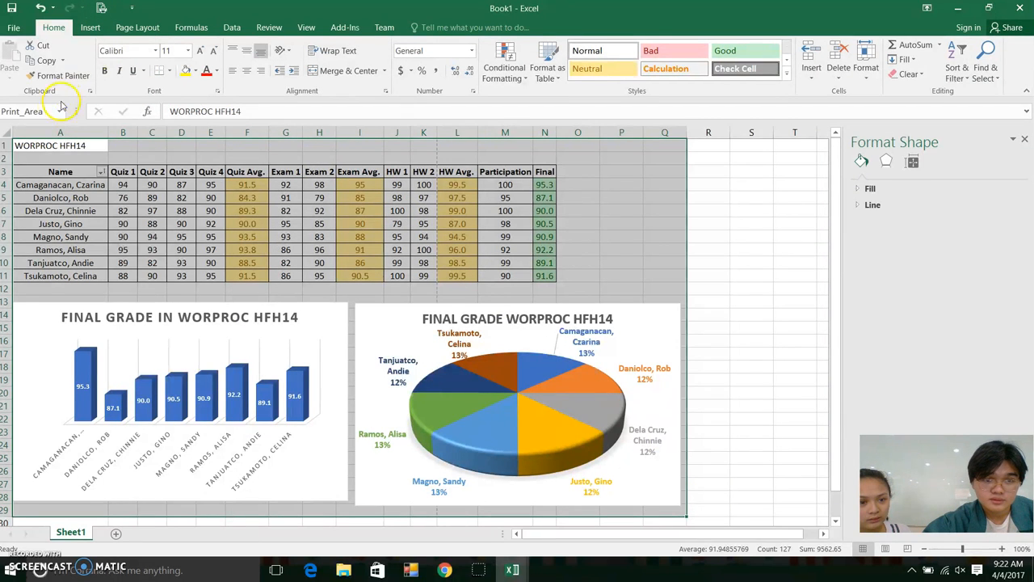
{"action": "left_click_drag", "start_coordinate": [14, 144], "coordinate": [675, 470]}
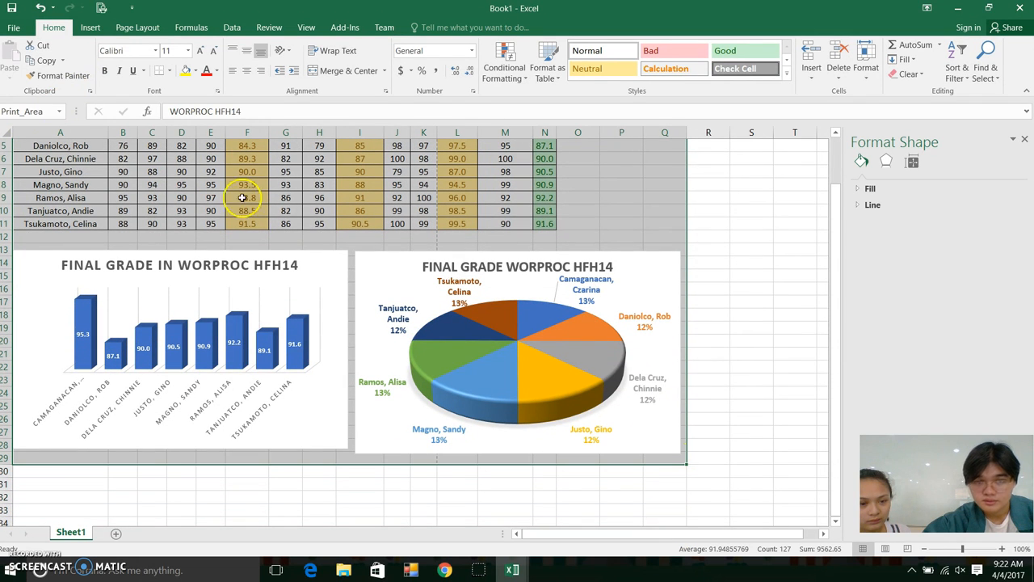
{"action": "scroll", "coordinate": [178, 211], "scroll_direction": "up", "scroll_amount": 2}
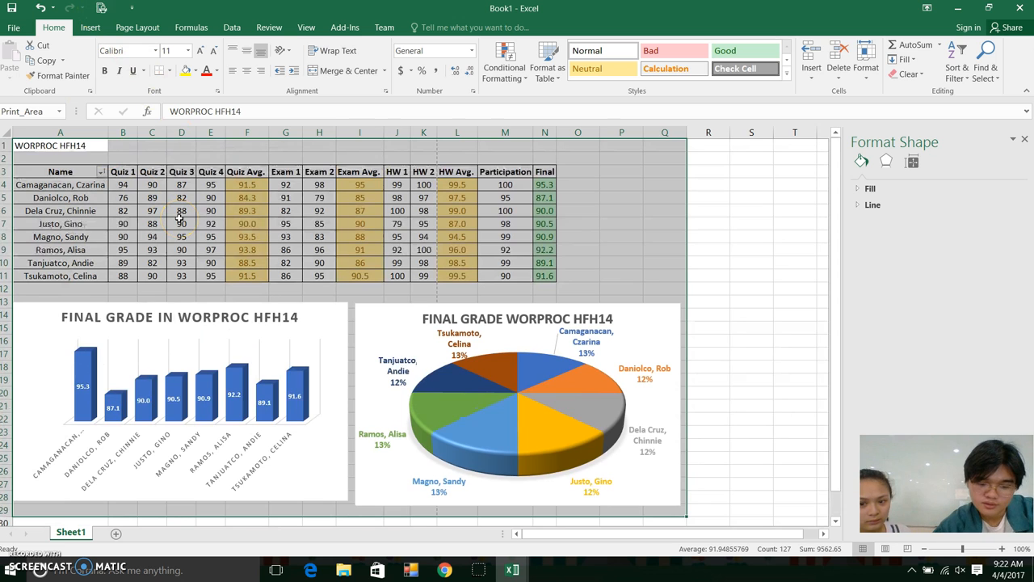
Switch the print page orientation to Landscape, then return to the worksheet
{"action": "key", "text": "ctrl+p"}
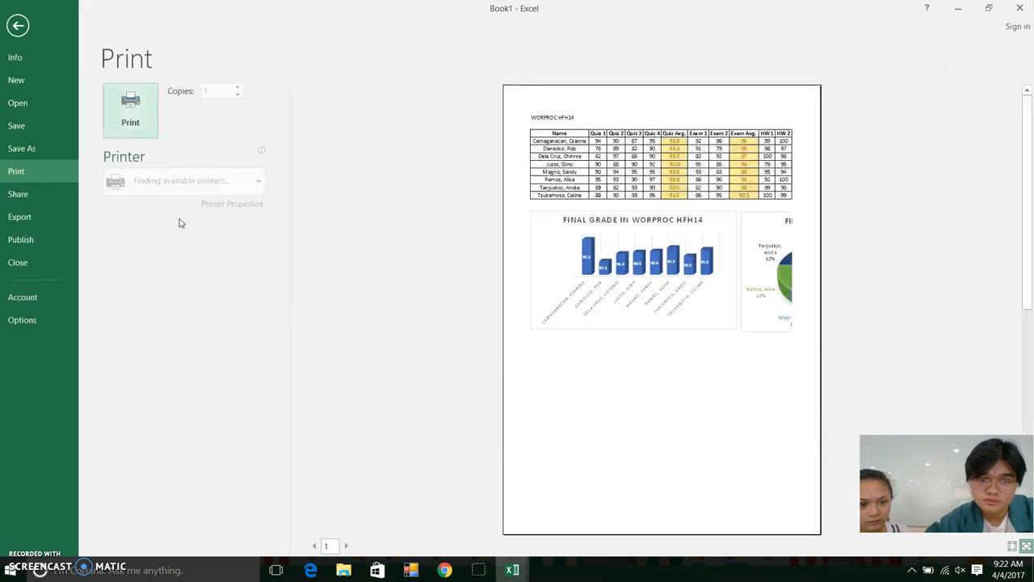
{"action": "left_click", "coordinate": [781, 376]}
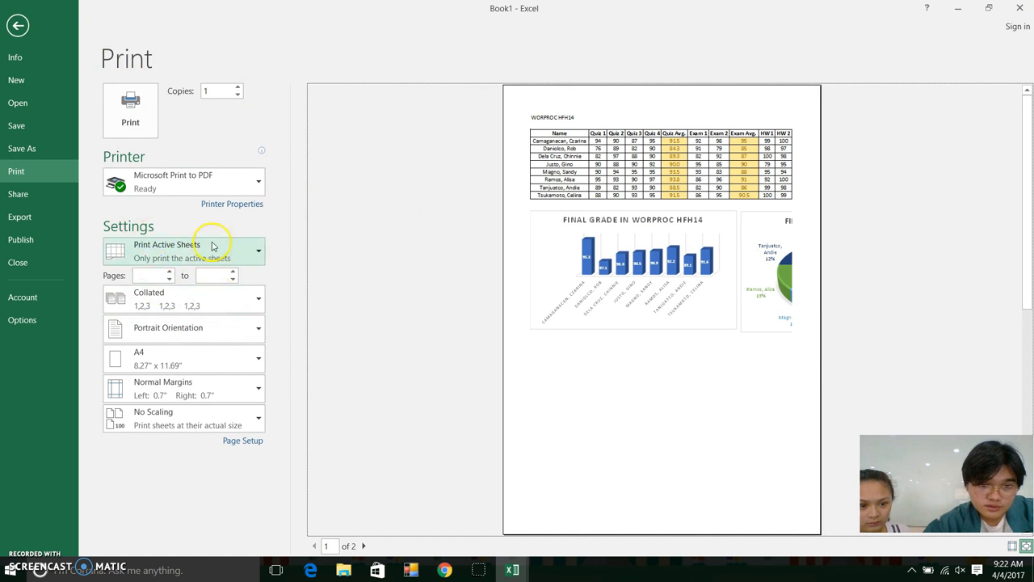
{"action": "left_click", "coordinate": [256, 336]}
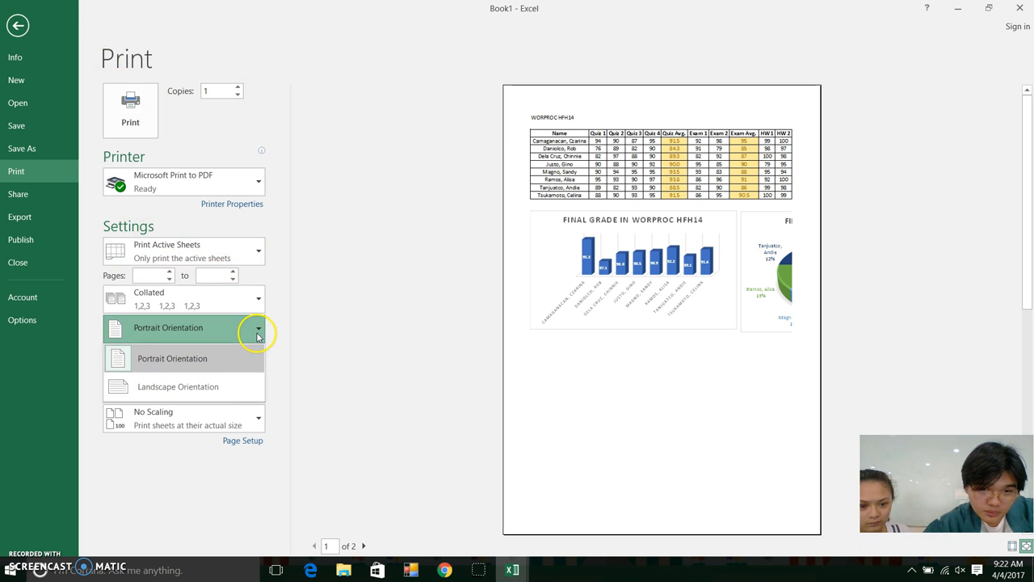
{"action": "left_click", "coordinate": [206, 384]}
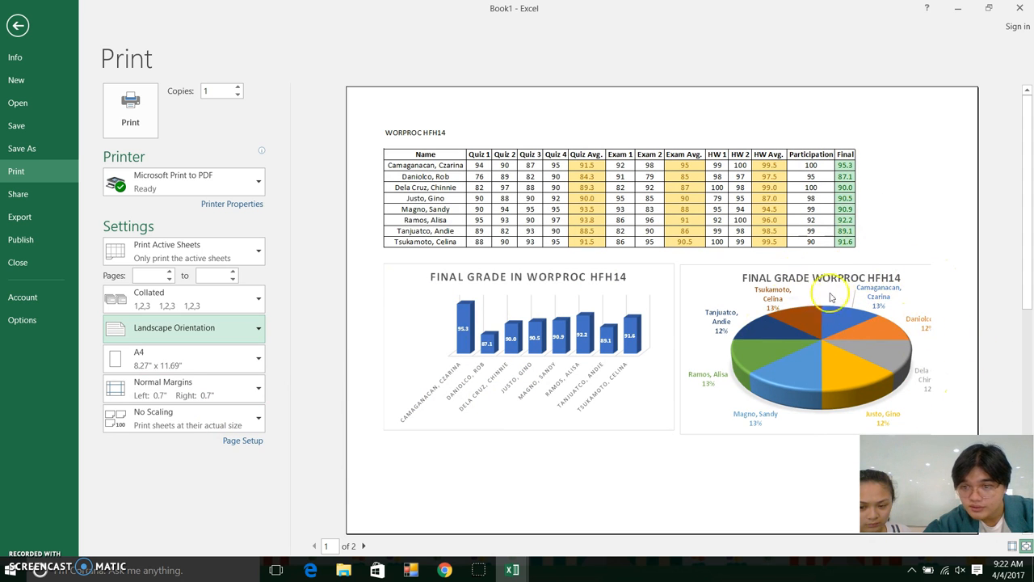
{"action": "left_click", "coordinate": [17, 27]}
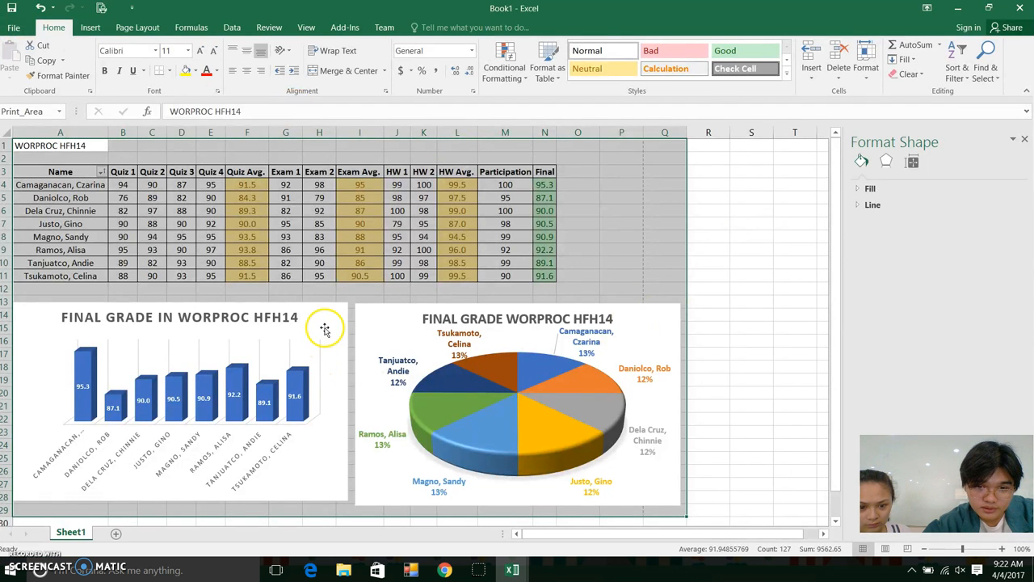
Narrow the column chart, shift and narrow the pie chart, then select A1:P29
{"action": "left_click", "coordinate": [324, 328]}
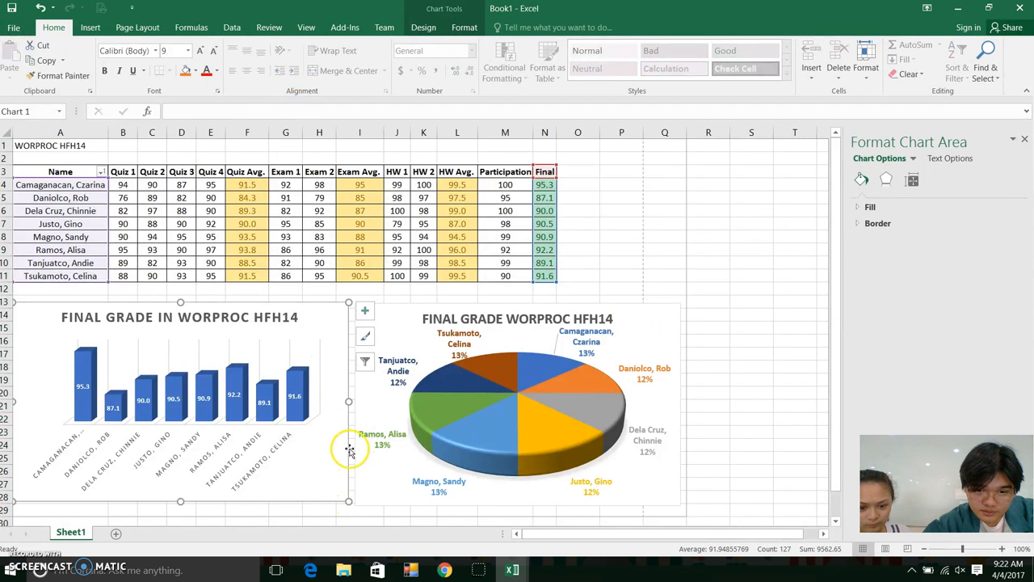
{"action": "left_click_drag", "start_coordinate": [347, 401], "coordinate": [314, 400]}
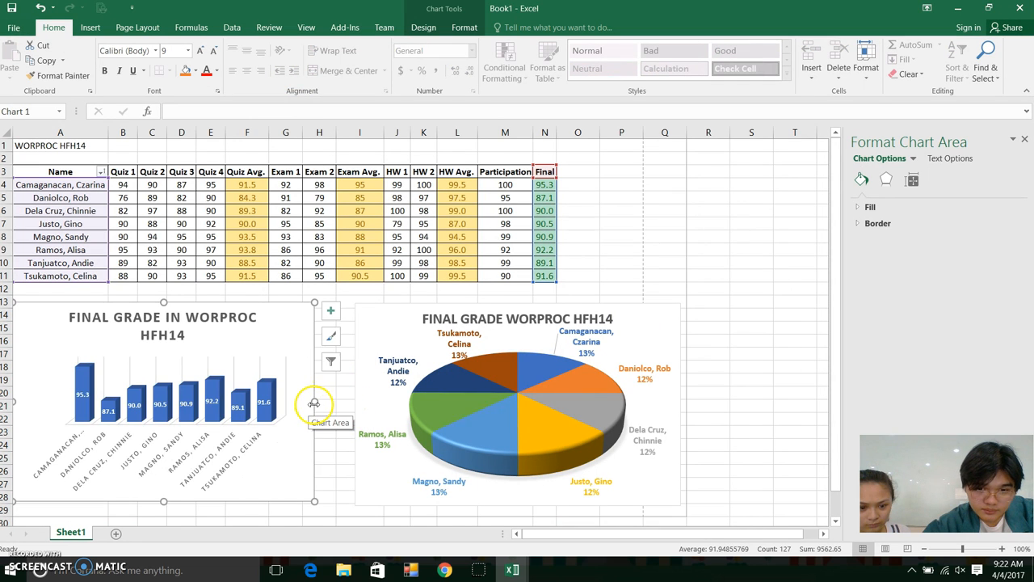
{"action": "left_click", "coordinate": [373, 323]}
{"action": "left_click_drag", "start_coordinate": [376, 322], "coordinate": [337, 319]}
{"action": "left_click_drag", "start_coordinate": [643, 404], "coordinate": [638, 404]}
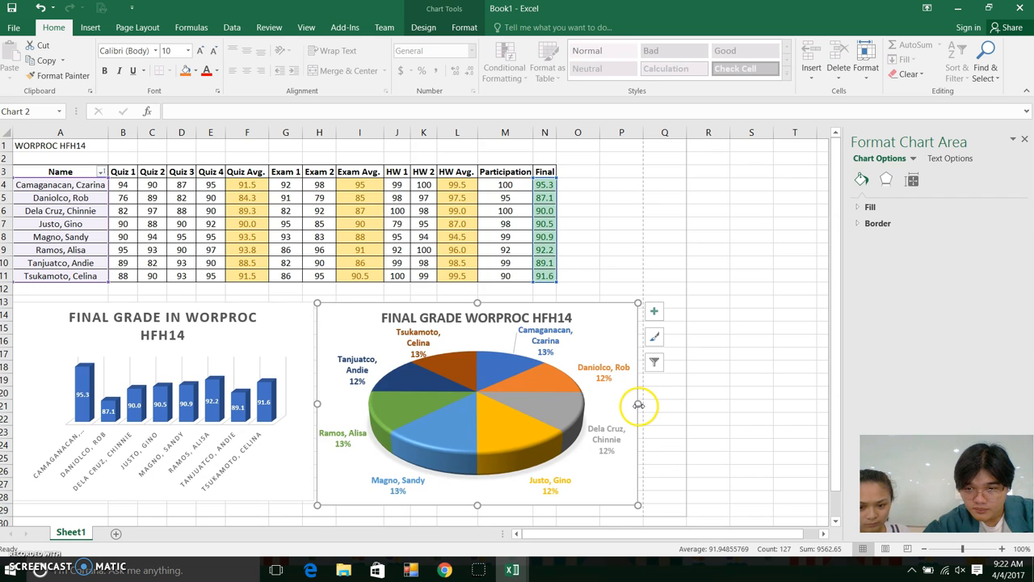
{"action": "left_click", "coordinate": [613, 263]}
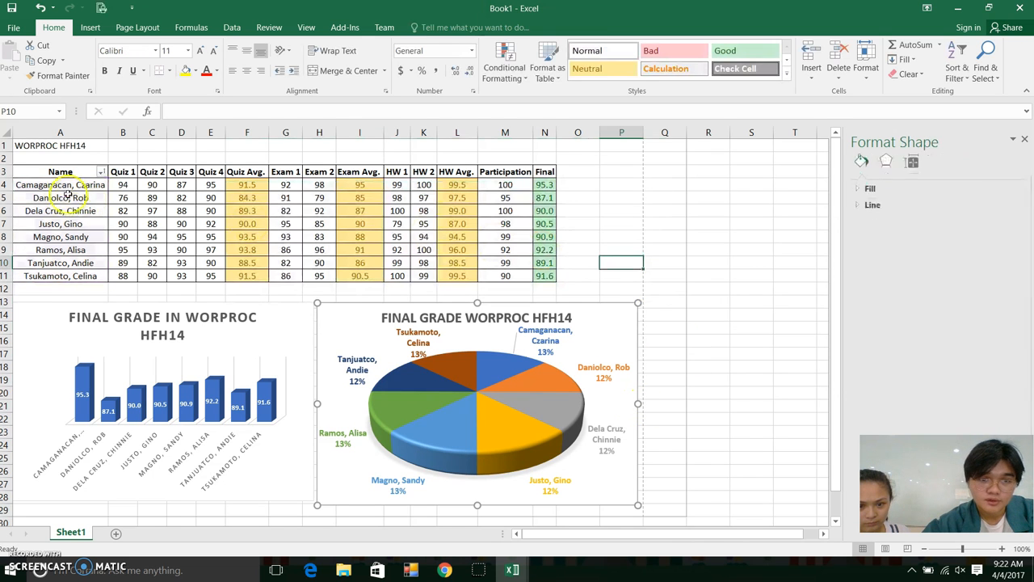
{"action": "left_click_drag", "start_coordinate": [51, 144], "coordinate": [649, 470]}
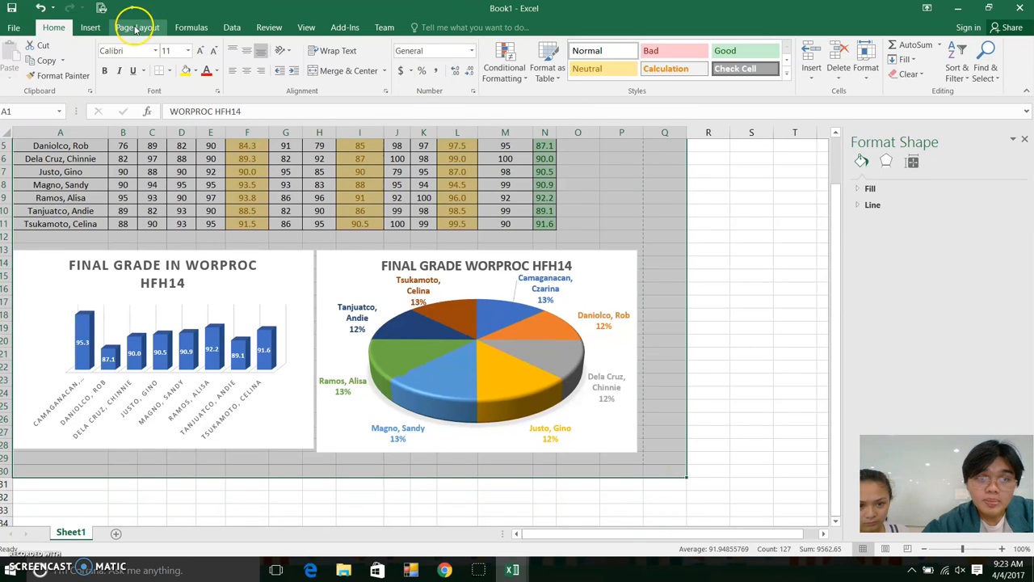
Set the print area to A1:P29 and check the landscape print preview
{"action": "left_click", "coordinate": [103, 8]}
{"action": "left_click", "coordinate": [105, 8]}
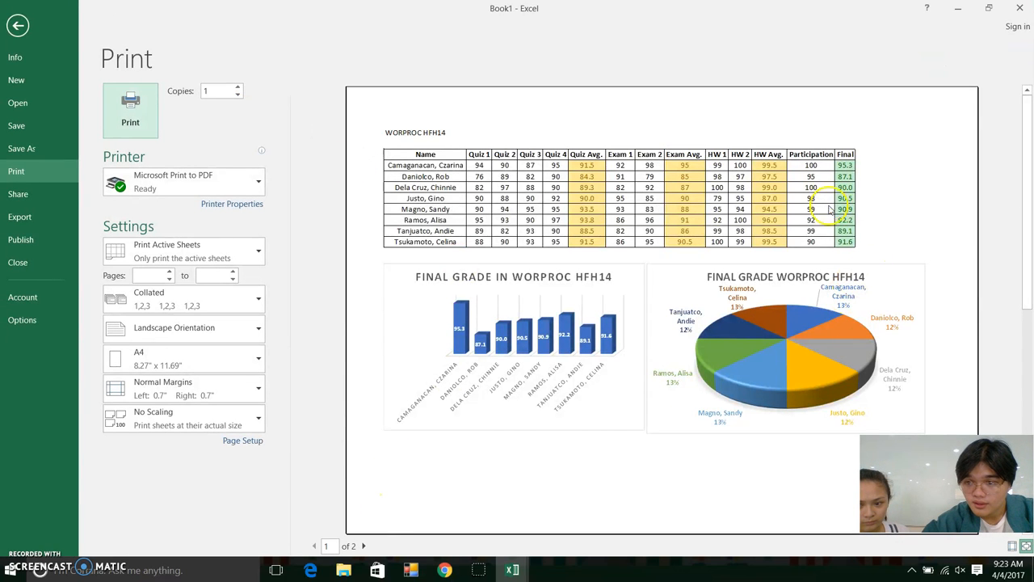
{"action": "scroll", "coordinate": [716, 385], "scroll_direction": "down", "scroll_amount": 1}
{"action": "scroll", "coordinate": [589, 340], "scroll_direction": "up", "scroll_amount": 1}
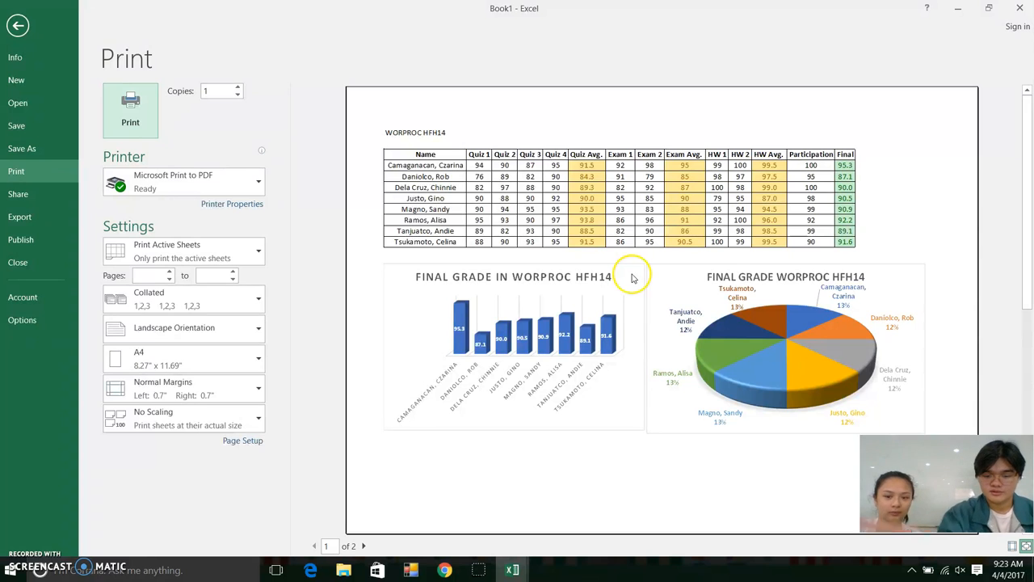
{"action": "left_click", "coordinate": [18, 25]}
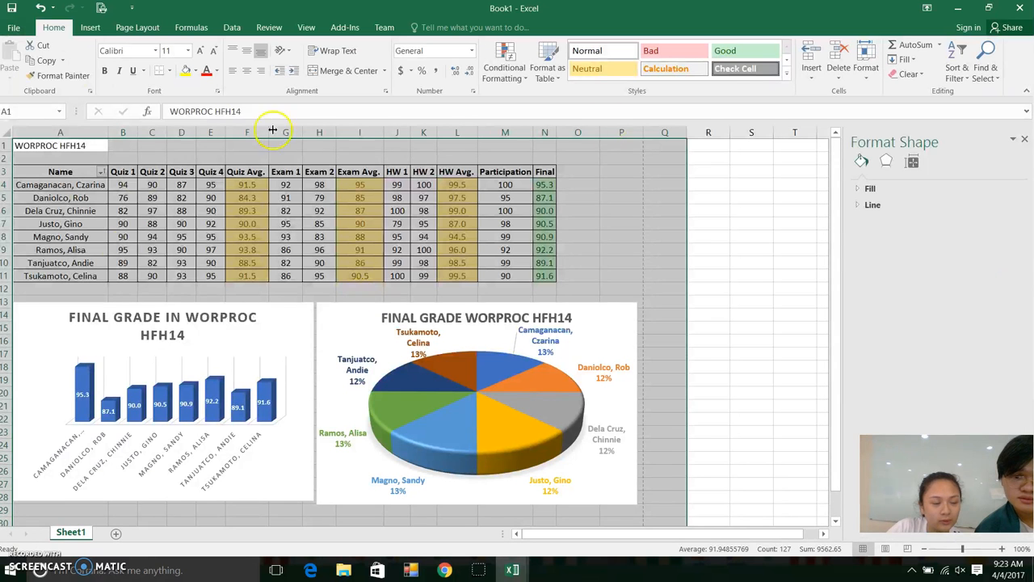
Add Sheet2, then copy the entire Sheet1 worksheet
{"action": "left_click", "coordinate": [742, 170]}
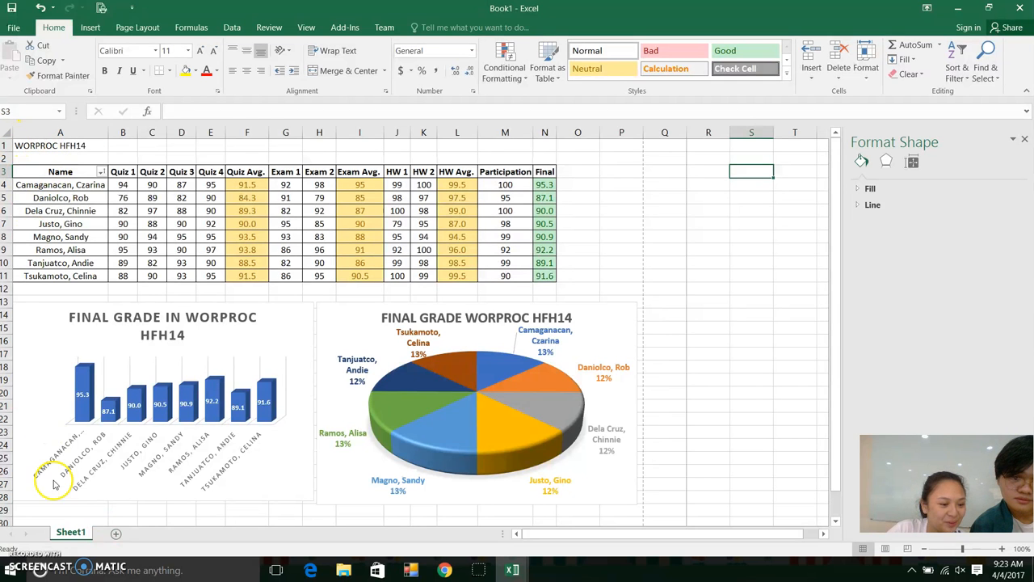
{"action": "left_click", "coordinate": [117, 535]}
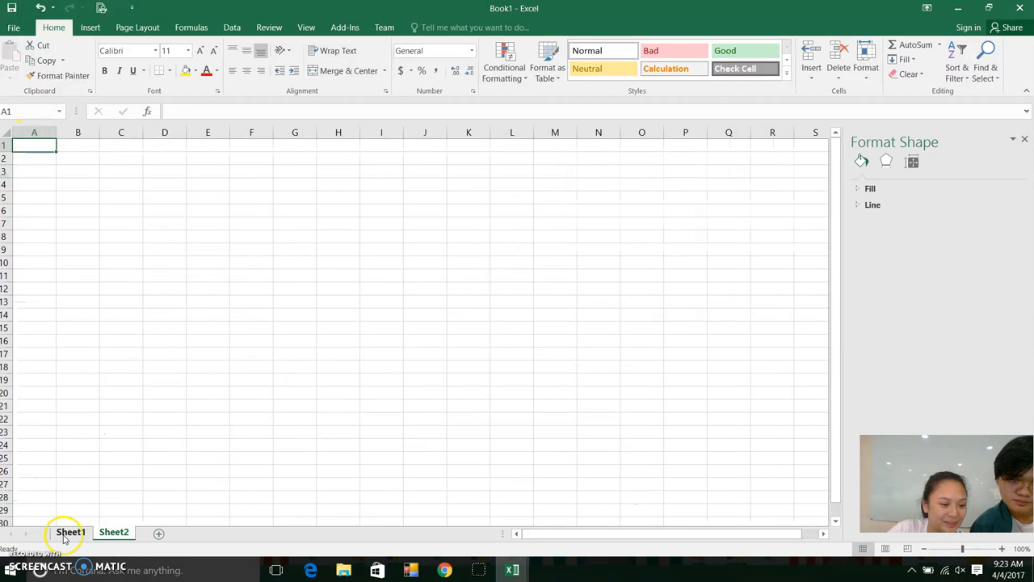
{"action": "left_click", "coordinate": [70, 532]}
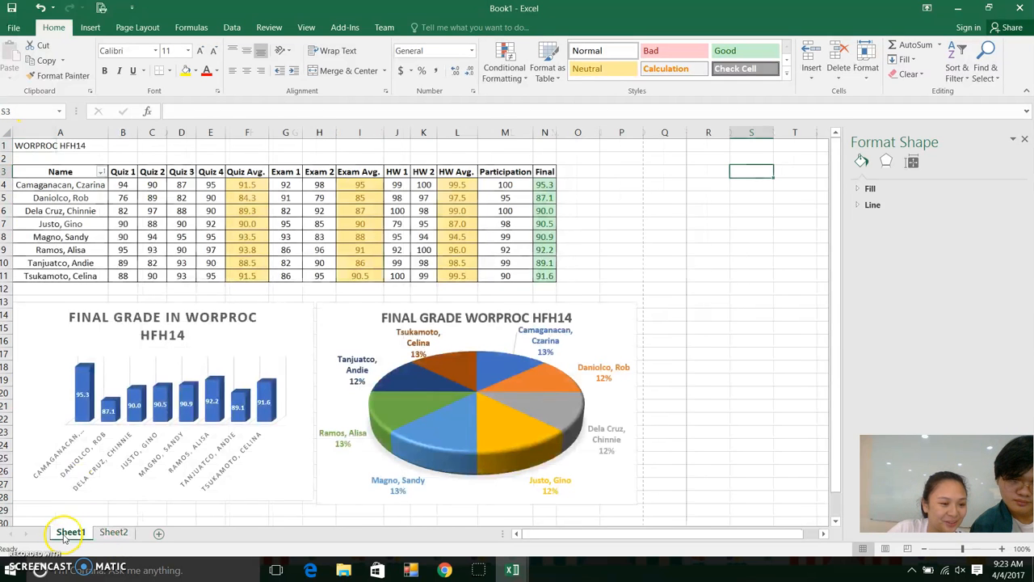
{"action": "left_click", "coordinate": [8, 132]}
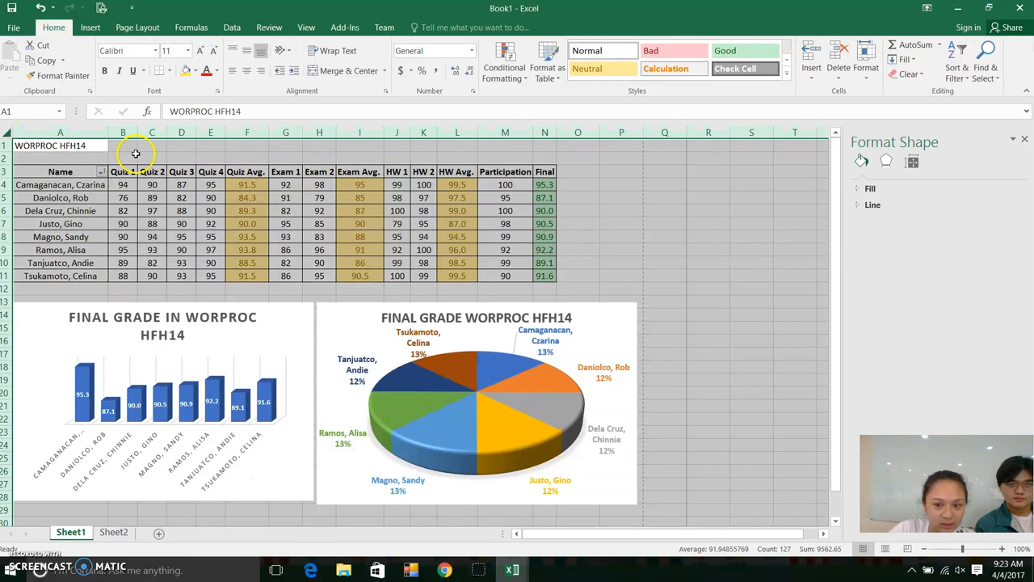
{"action": "right_click", "coordinate": [8, 133]}
{"action": "left_click", "coordinate": [8, 134]}
{"action": "right_click", "coordinate": [8, 134]}
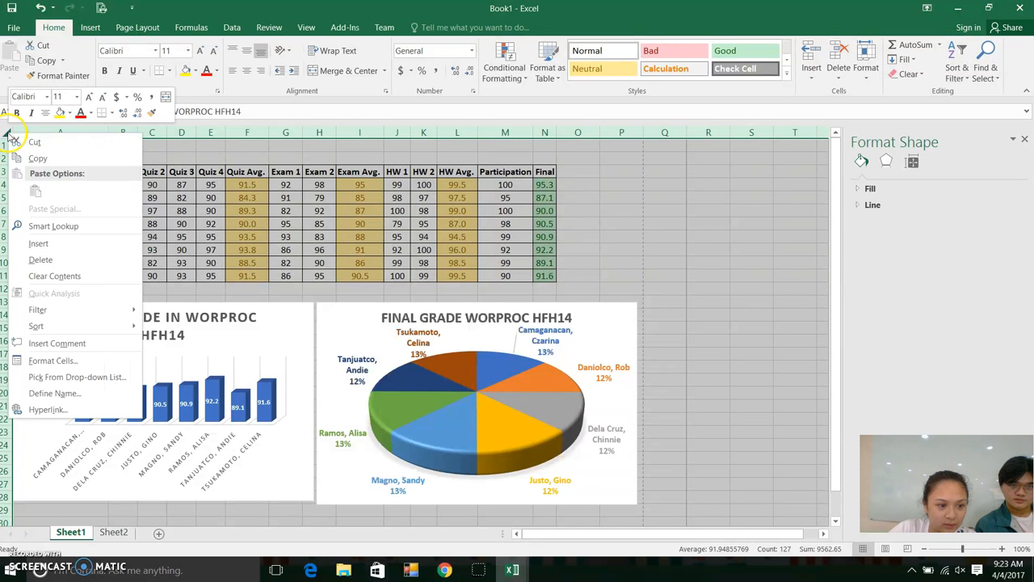
{"action": "left_click", "coordinate": [38, 159]}
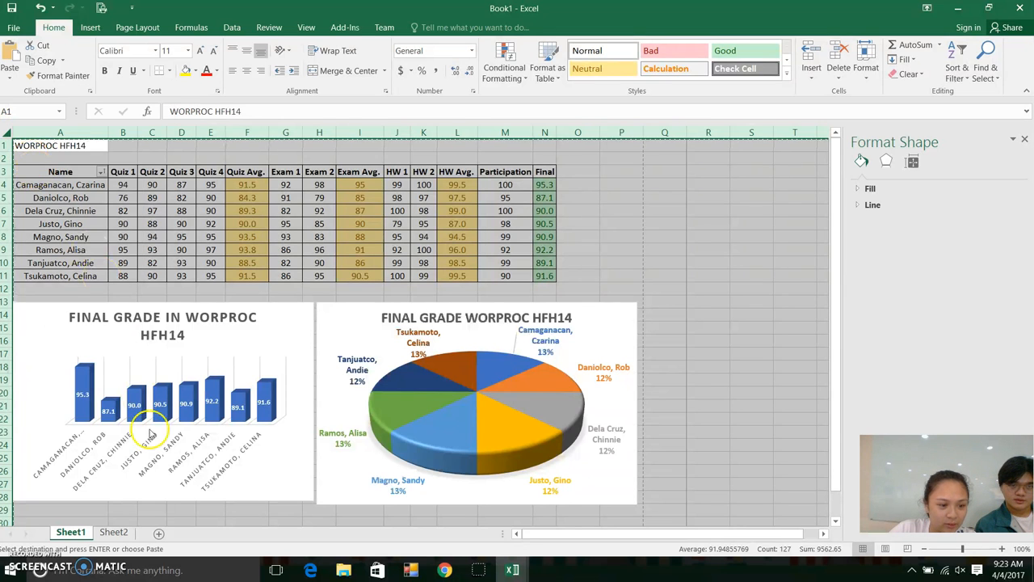
Paste the copied grade sheet into Sheet2 at A1 and compare it with Sheet1
{"action": "left_click", "coordinate": [113, 532]}
{"action": "right_click", "coordinate": [29, 146]}
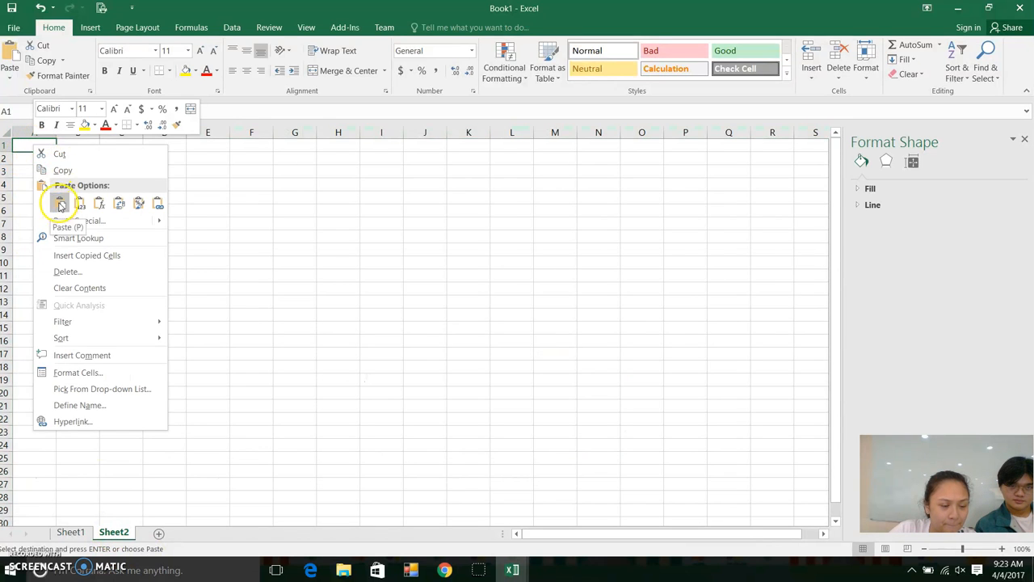
{"action": "left_click", "coordinate": [59, 205]}
{"action": "left_click", "coordinate": [70, 532]}
{"action": "left_click", "coordinate": [113, 533]}
{"action": "left_click", "coordinate": [73, 532]}
{"action": "left_click", "coordinate": [113, 533]}
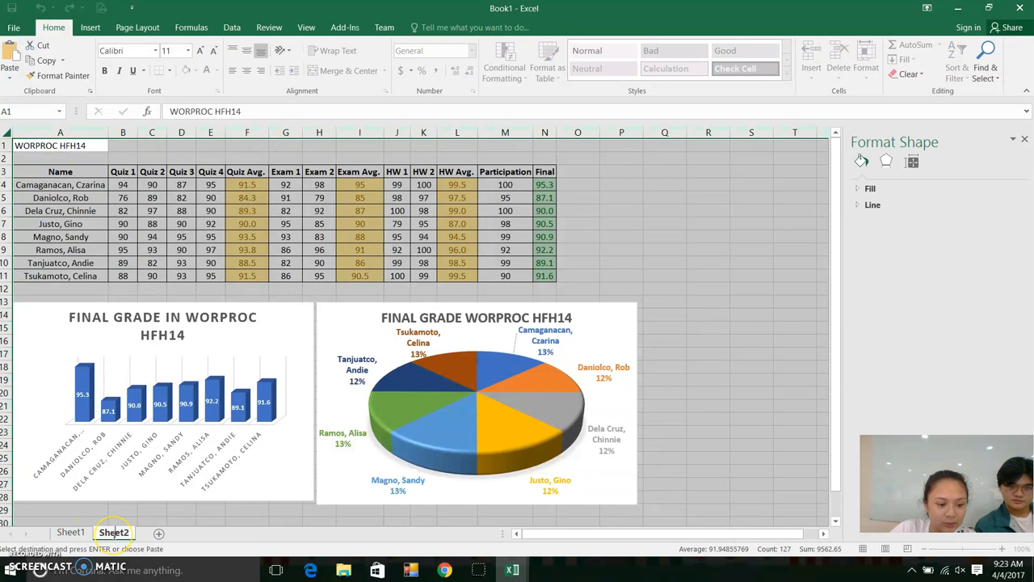